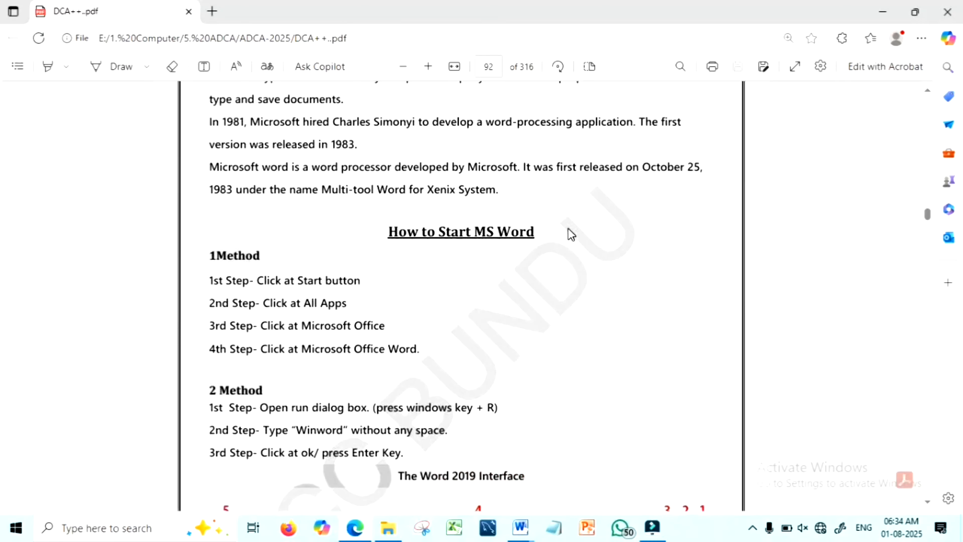
# Read the definition of Microsoft Word, marking "word processing program", and the two methods for starting MS Word on page 92.
pyautogui.scroll(2, 571, 235)
pyautogui.scroll(-1, 569, 228)
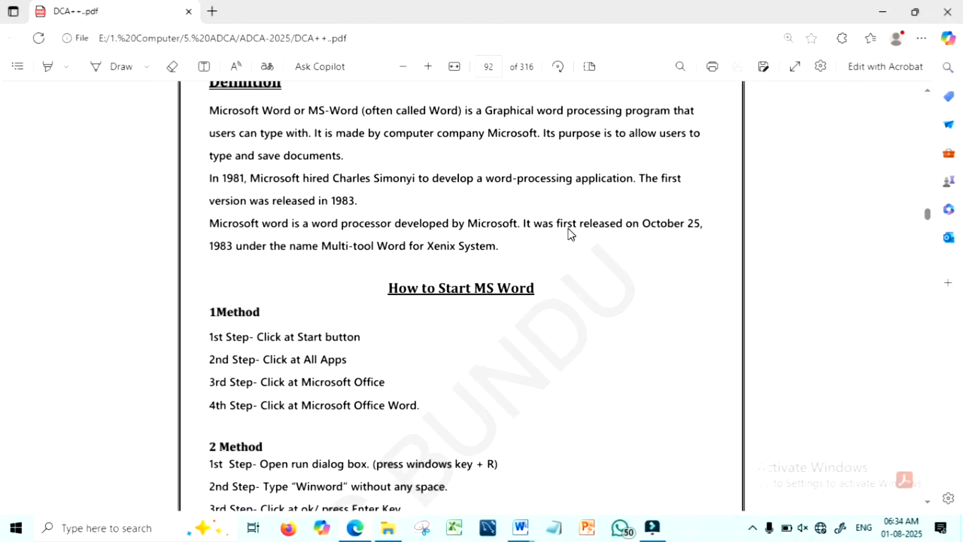
pyautogui.scroll(2, 568, 228)
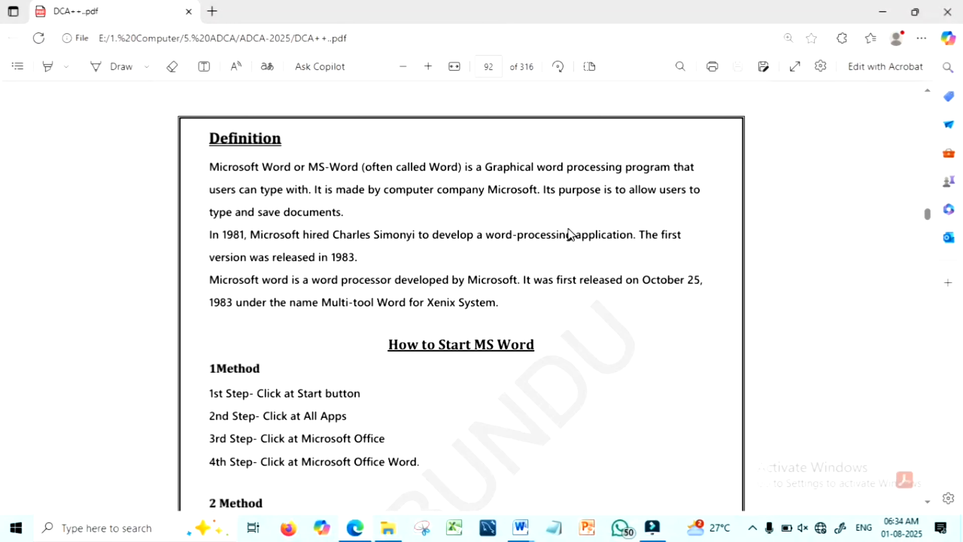
pyautogui.moveTo(543, 171); pyautogui.dragTo(676, 172)
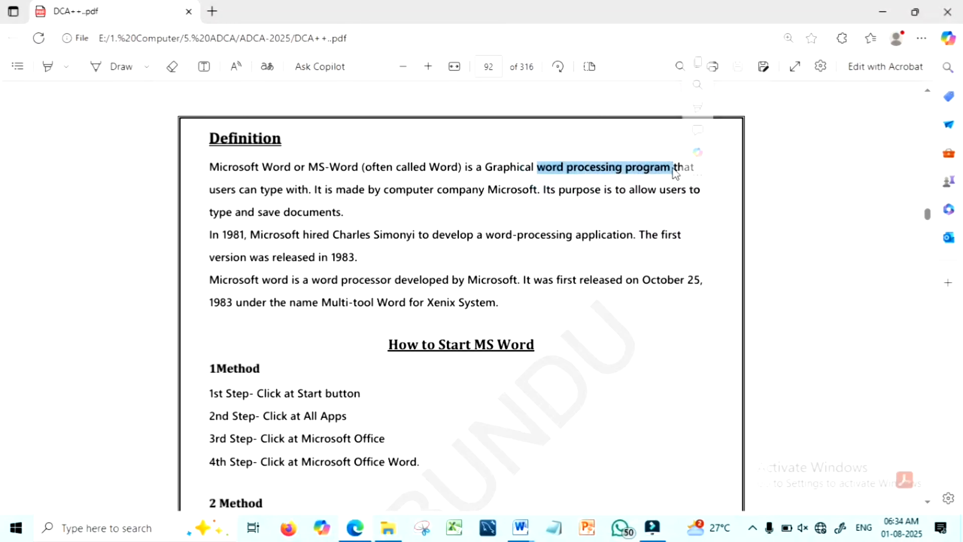
pyautogui.click(539, 227)
pyautogui.scroll(-5, 538, 228)
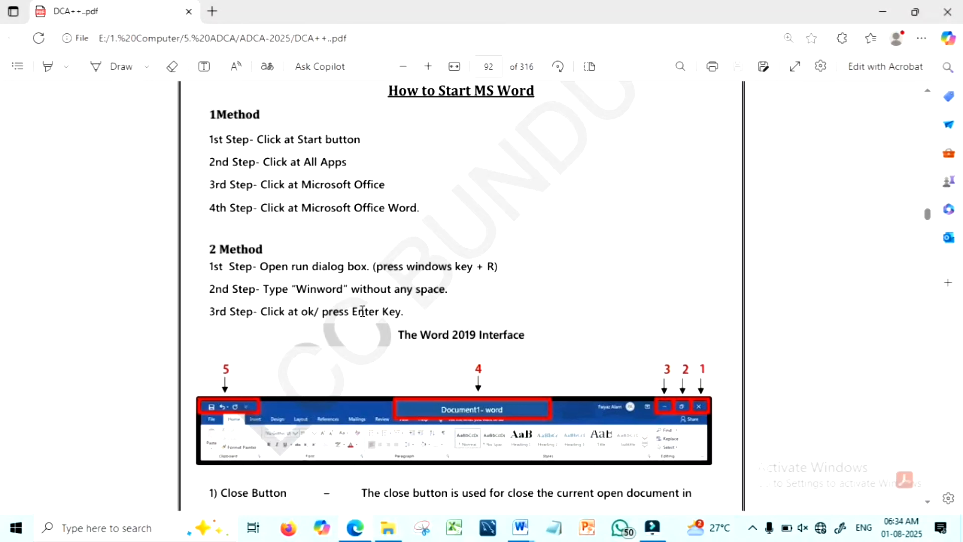
# Examine the Word 2019 interface picture on page 92 and mark the Close Button and Maximize Button entries.
pyautogui.scroll(-5, 451, 327)
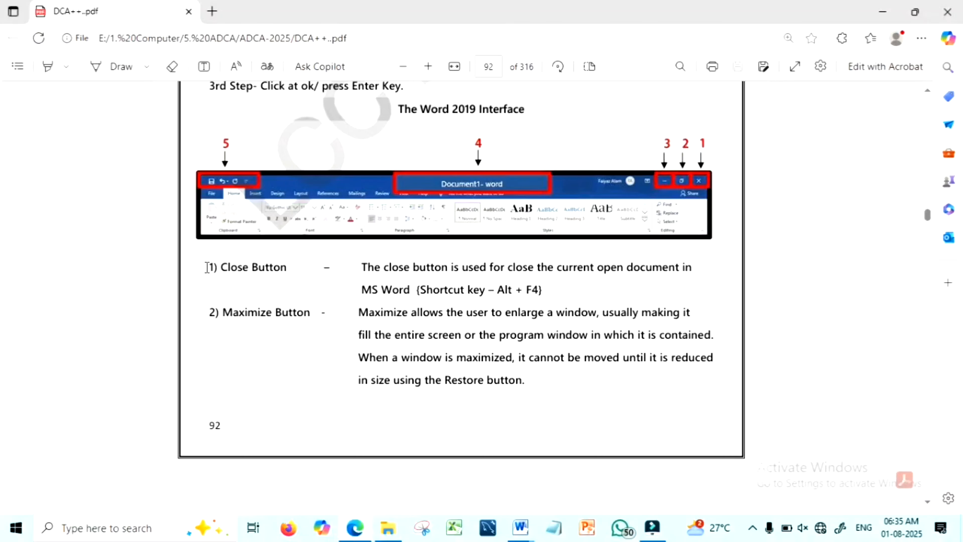
pyautogui.moveTo(207, 267); pyautogui.dragTo(308, 272)
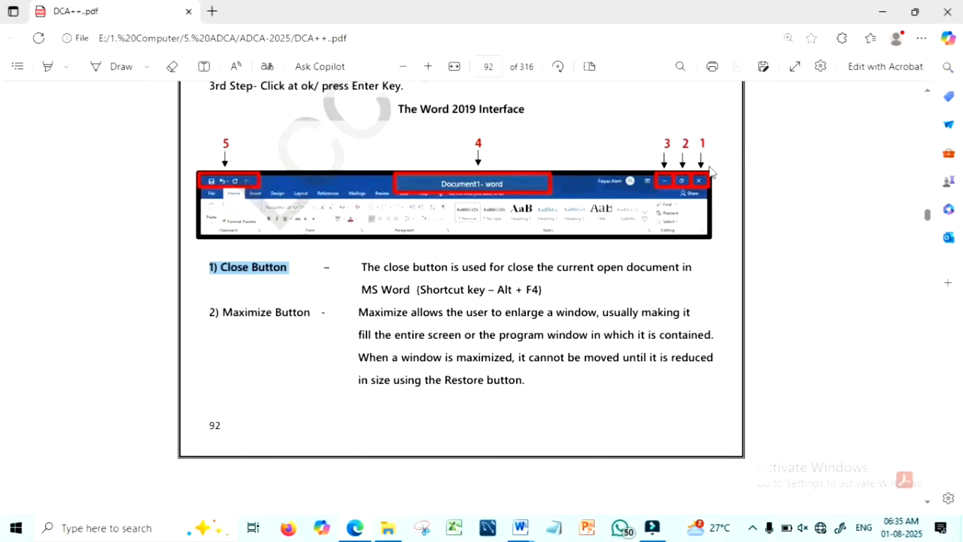
pyautogui.moveTo(222, 311); pyautogui.dragTo(346, 312)
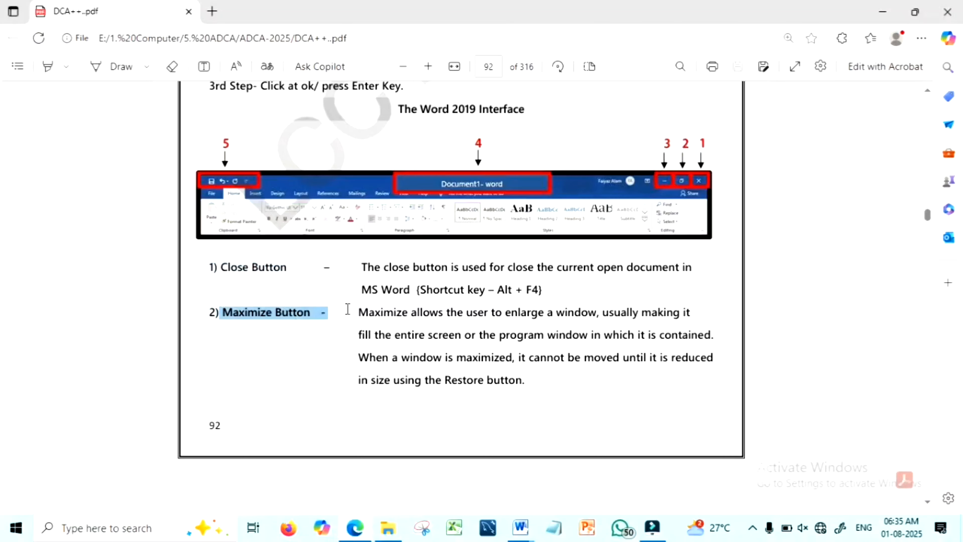
pyautogui.click(325, 322)
# Compare the numbered window controls in the interface picture with the Maximize, Restore and Minimize Button descriptions on pages 92 and 93.
pyautogui.scroll(-3, 325, 324)
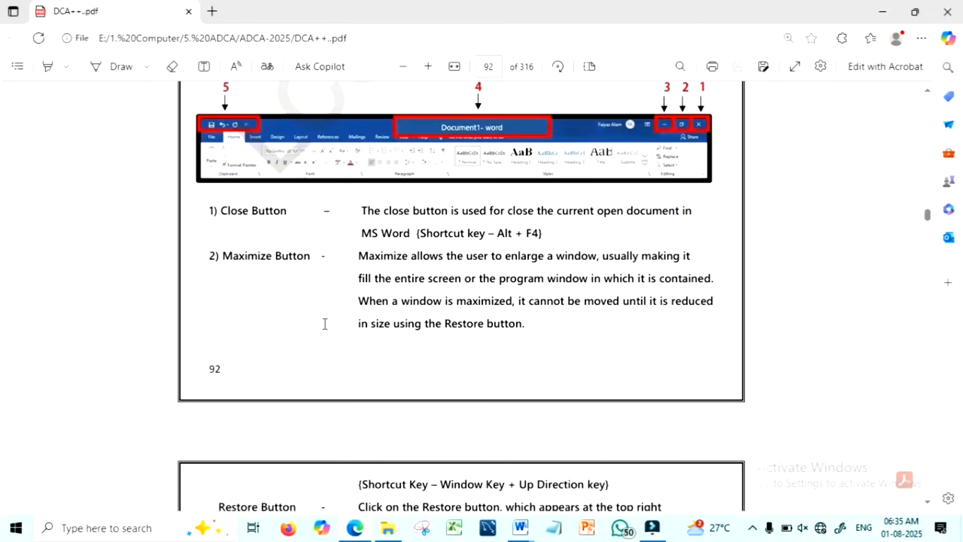
pyautogui.scroll(1, 325, 324)
pyautogui.scroll(4, 325, 324)
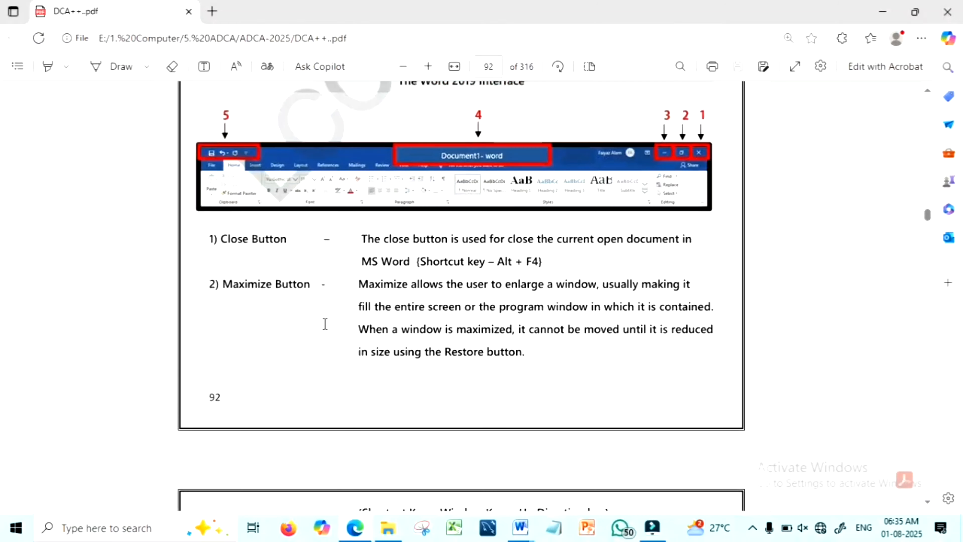
pyautogui.scroll(-6, 326, 323)
pyautogui.scroll(1, 325, 323)
pyautogui.scroll(6, 325, 324)
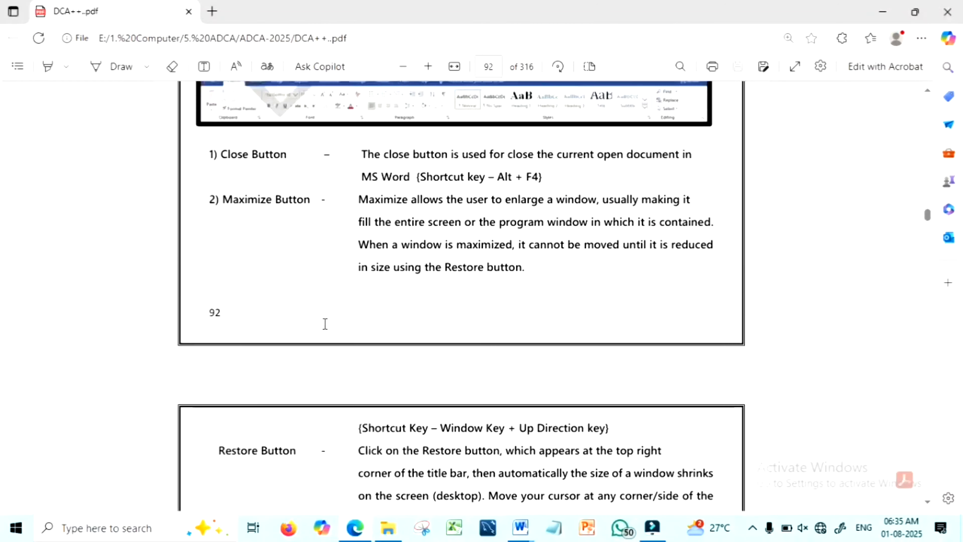
pyautogui.scroll(-5, 325, 324)
pyautogui.scroll(7, 325, 324)
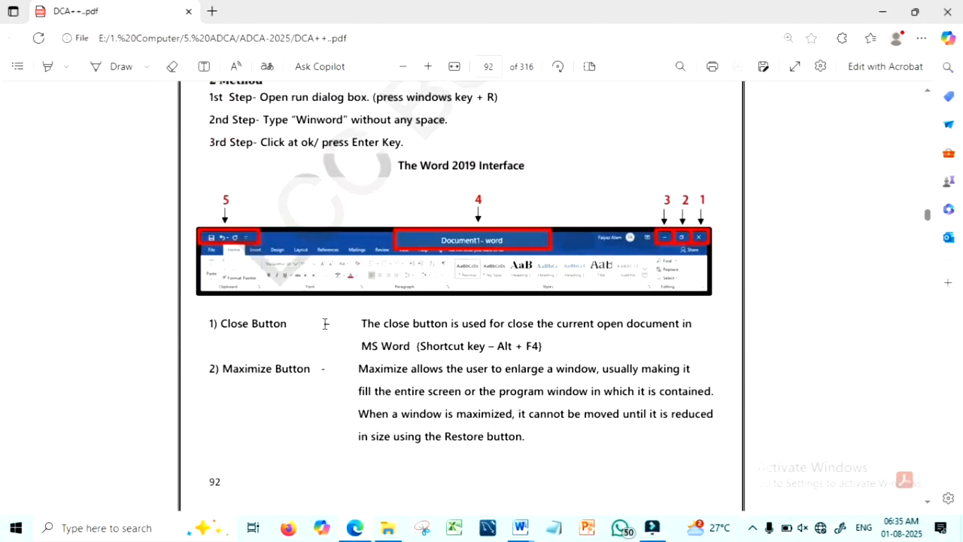
pyautogui.scroll(-1, 470, 331)
pyautogui.scroll(-15, 470, 331)
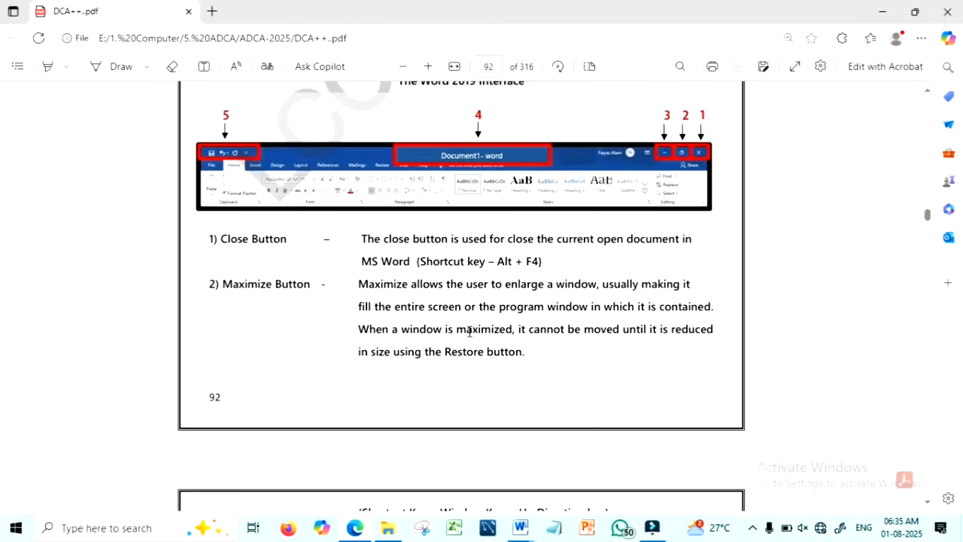
pyautogui.scroll(-2, 470, 331)
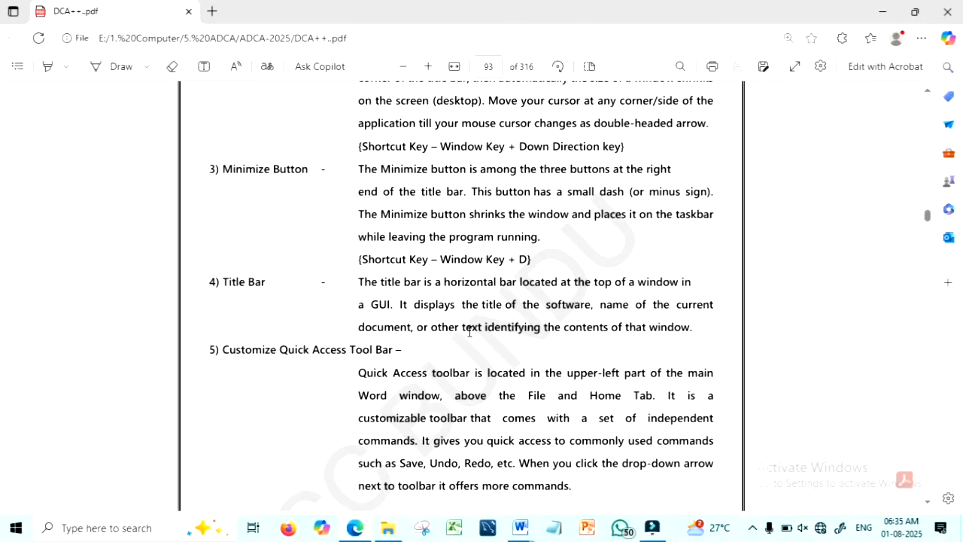
# Enlarge the PDF pages and compare the Title Bar entry on page 93 with item 4 of the interface picture.
pyautogui.click(428, 66)
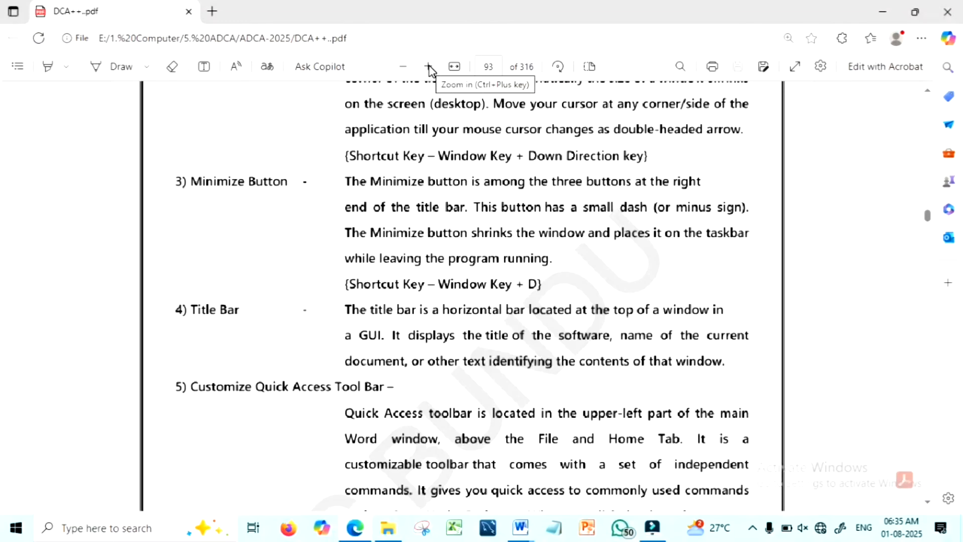
pyautogui.scroll(2, 427, 210)
pyautogui.scroll(15, 426, 207)
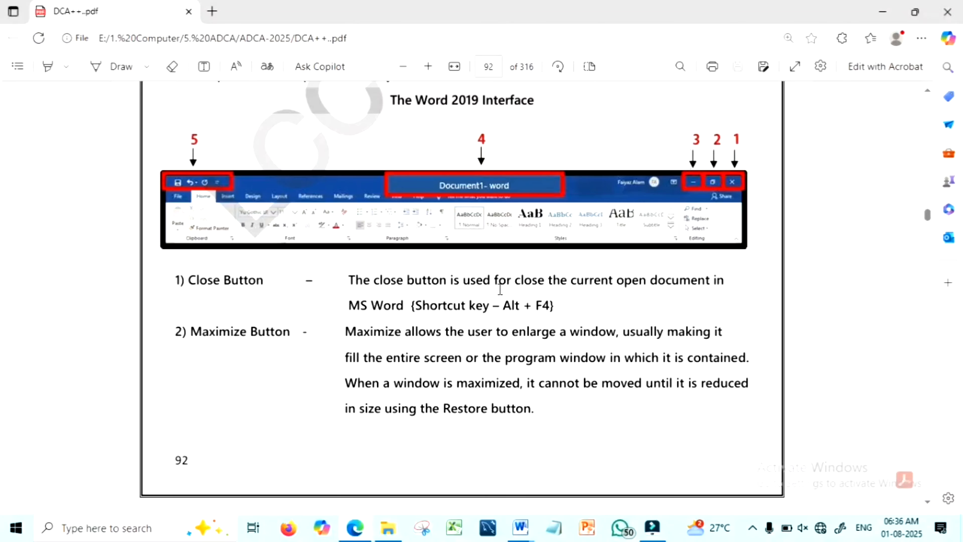
pyautogui.scroll(-1, 501, 290)
pyautogui.scroll(-10, 480, 156)
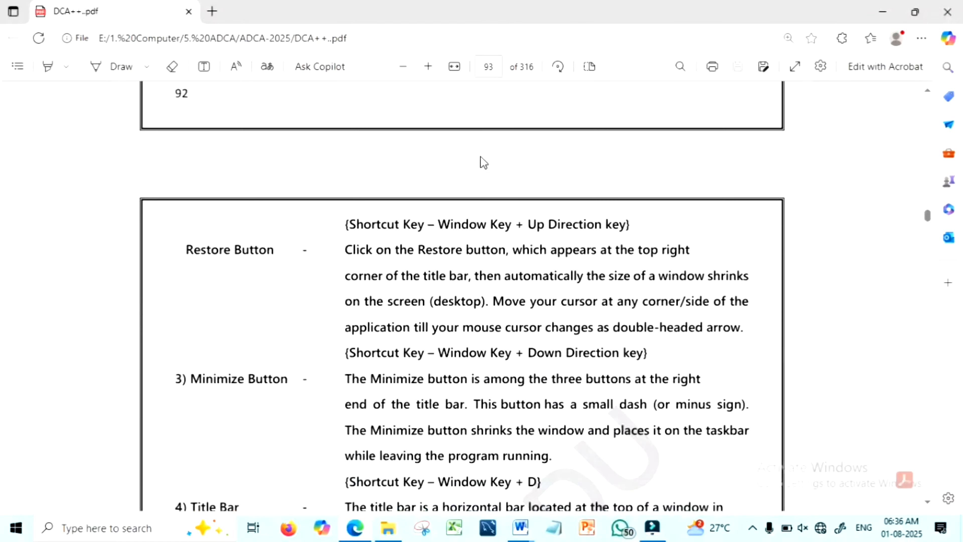
pyautogui.moveTo(190, 398); pyautogui.dragTo(254, 398)
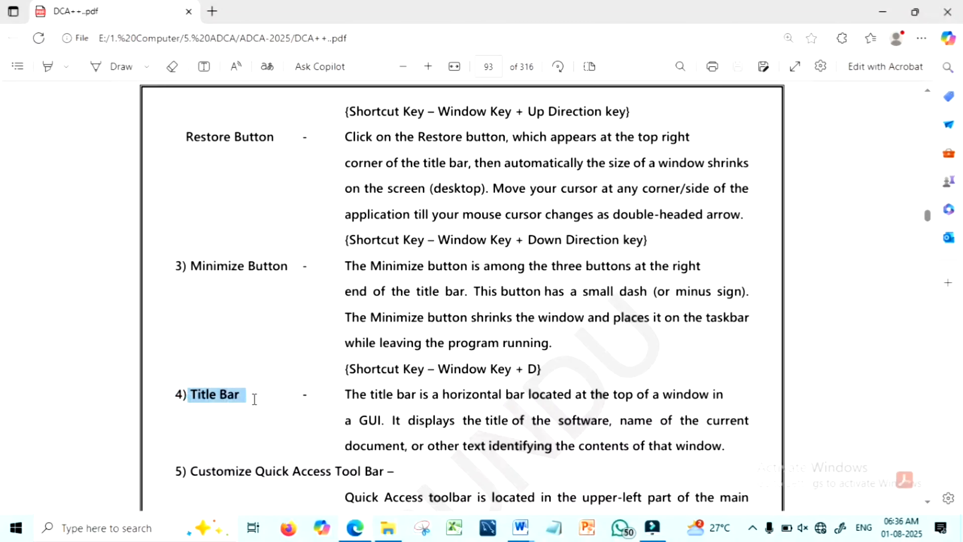
pyautogui.click(437, 287)
pyautogui.scroll(7, 437, 287)
pyautogui.scroll(15, 436, 288)
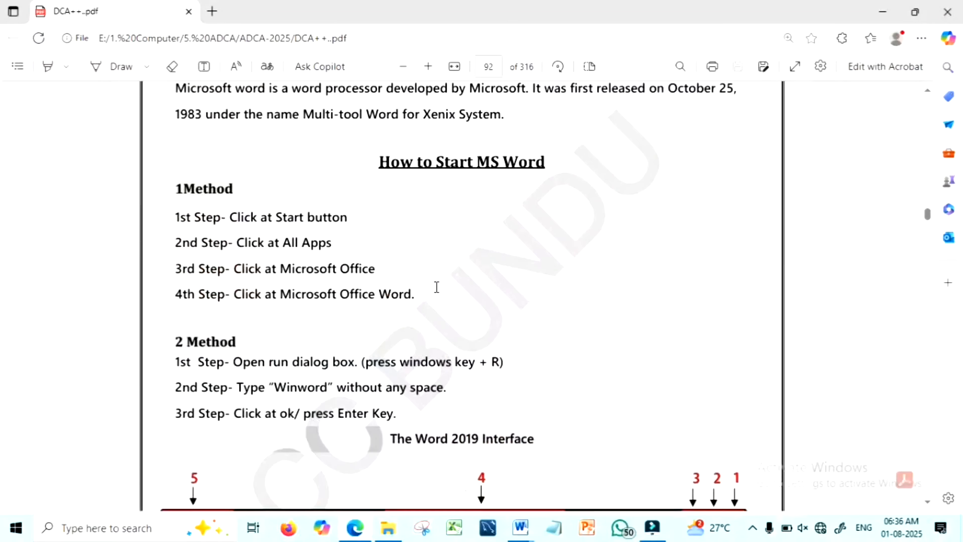
pyautogui.scroll(-10, 437, 287)
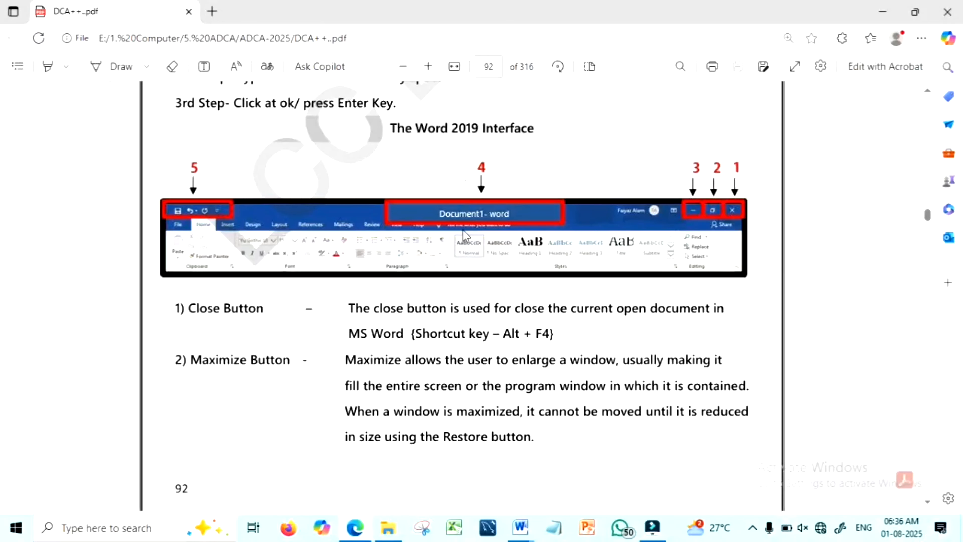
# Check the Customize Quick Access Tool Bar entry on page 93 against item 5 of the interface picture.
pyautogui.scroll(-15, 508, 224)
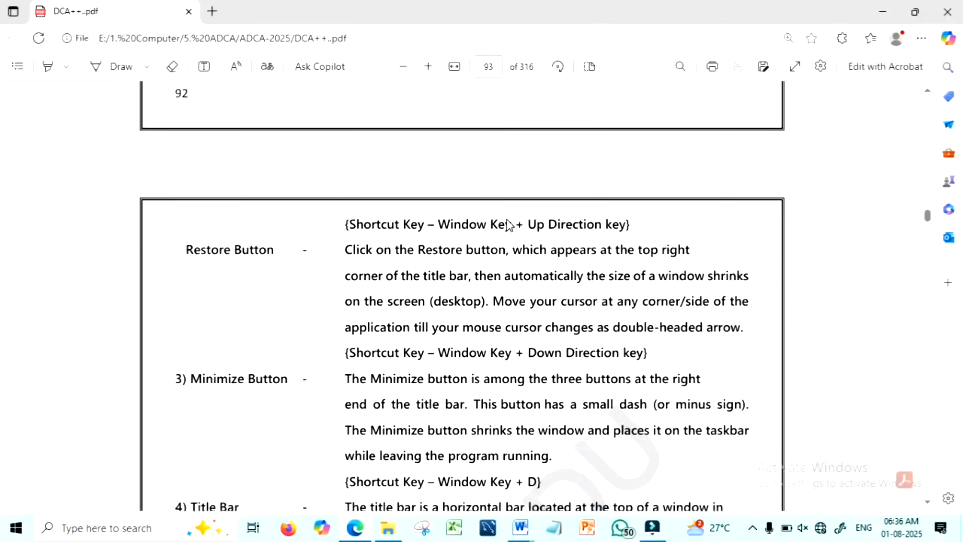
pyautogui.scroll(-3, 510, 225)
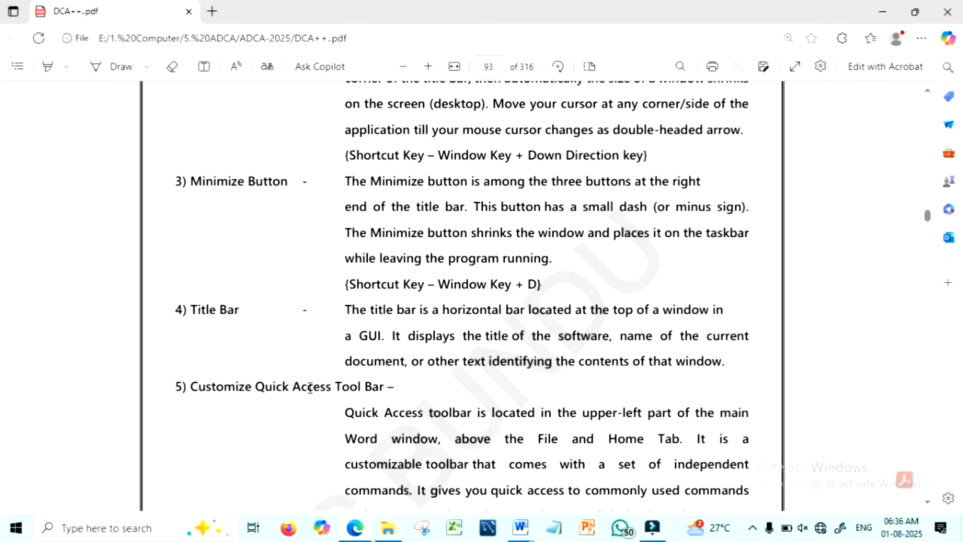
pyautogui.scroll(20, 352, 381)
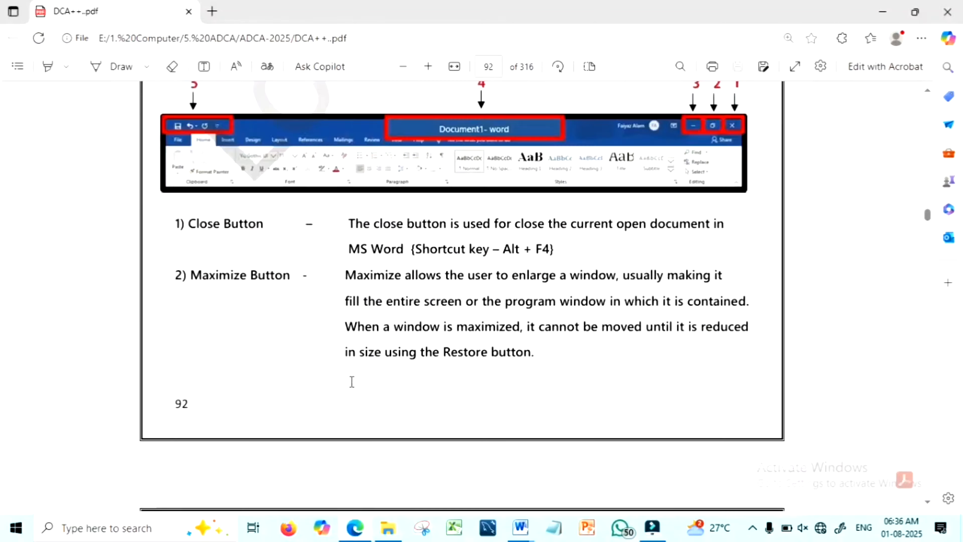
pyautogui.scroll(-13, 352, 381)
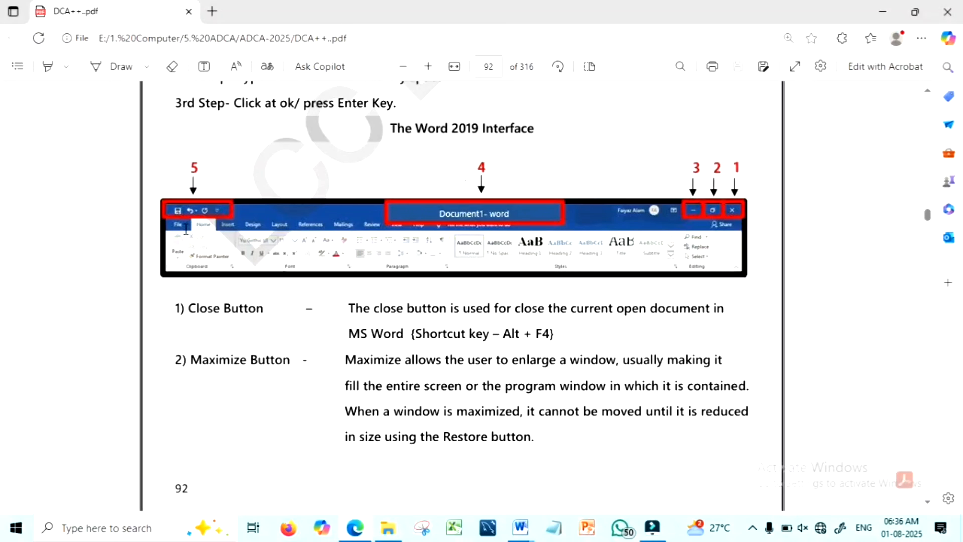
pyautogui.click(280, 342)
# Read the Backstage View section on page 93, including how to enter it through the File tab.
pyautogui.scroll(-10, 217, 214)
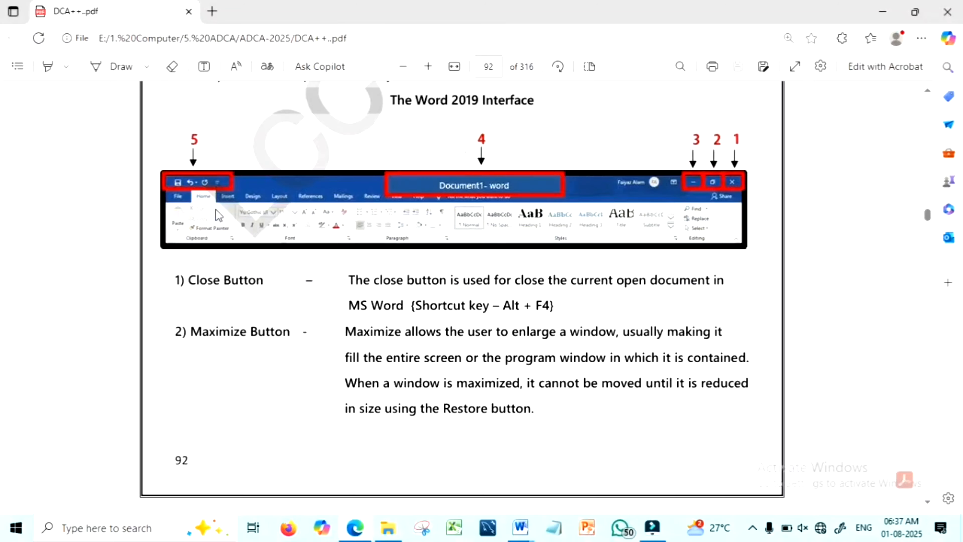
pyautogui.scroll(5, 217, 214)
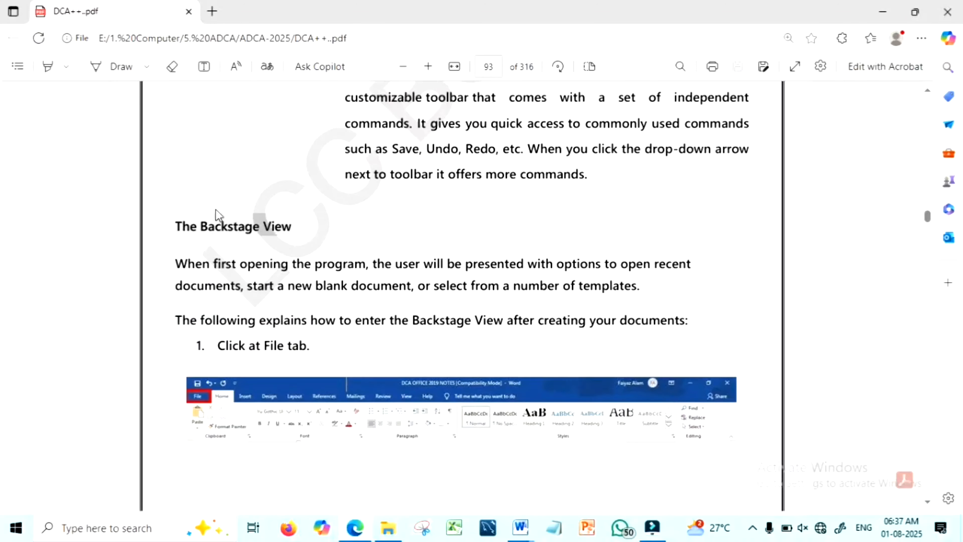
pyautogui.scroll(-4, 217, 215)
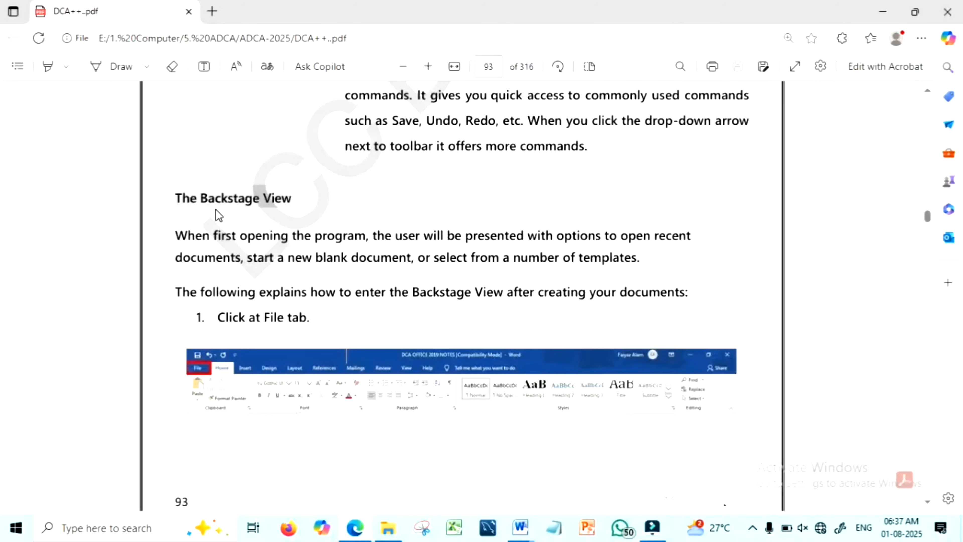
pyautogui.scroll(-1, 219, 216)
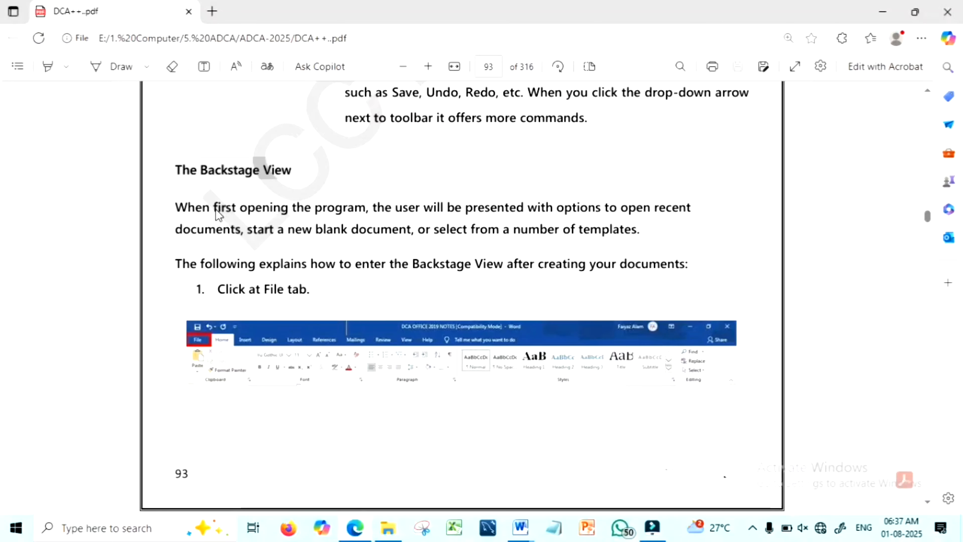
pyautogui.scroll(-2, 218, 215)
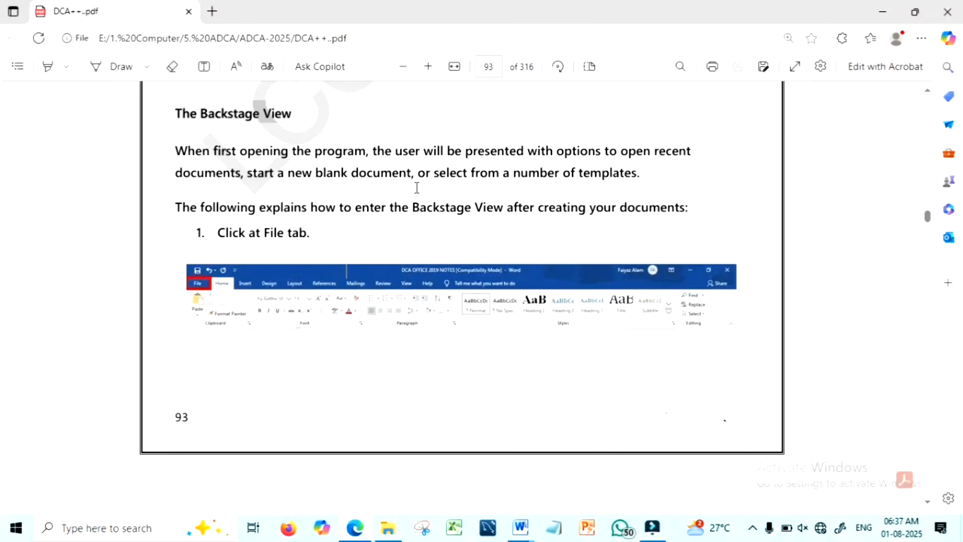
# Review the backstage actions from Back to Close on page 94 and the New screen picture below them.
pyautogui.scroll(-12, 417, 188)
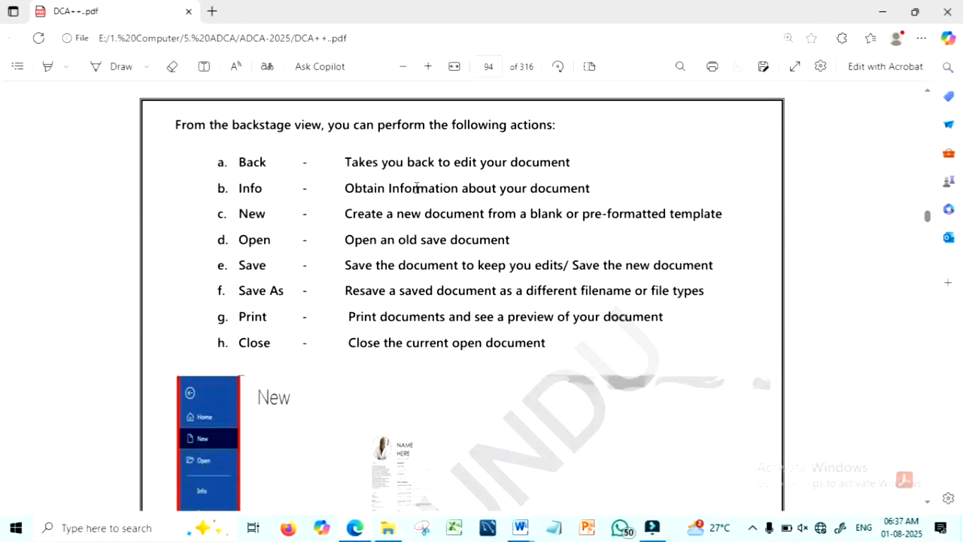
pyautogui.scroll(-1, 417, 188)
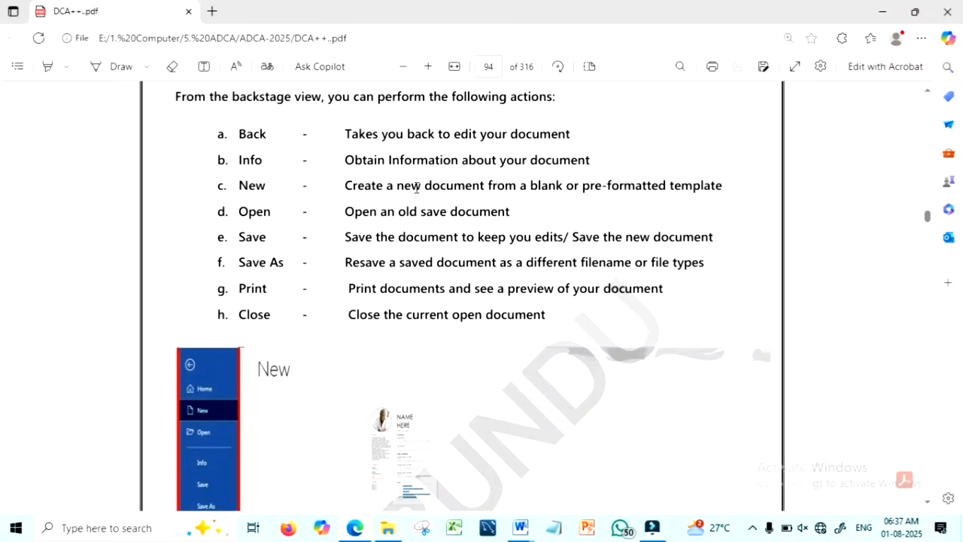
pyautogui.moveTo(239, 133); pyautogui.dragTo(274, 315)
pyautogui.click(259, 346)
pyautogui.scroll(-7, 259, 345)
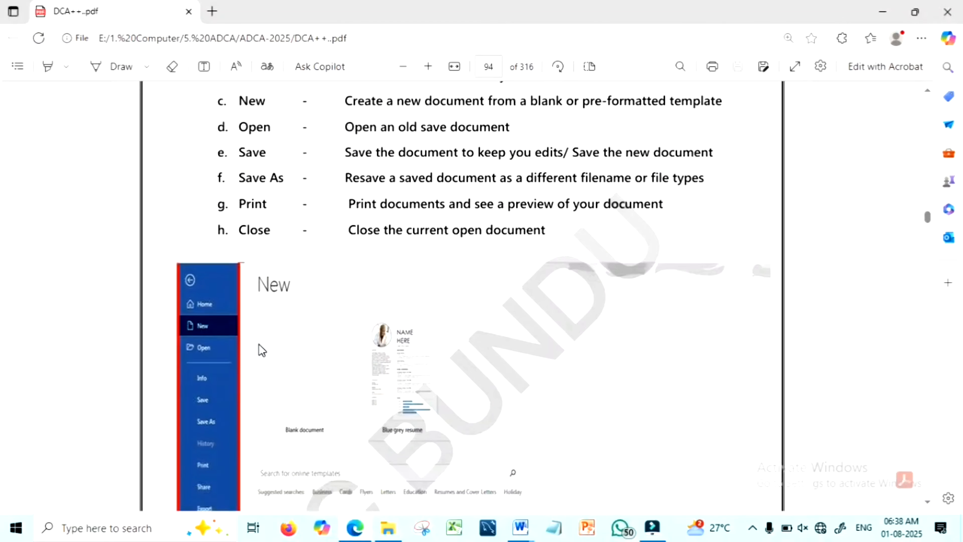
pyautogui.scroll(-1, 379, 326)
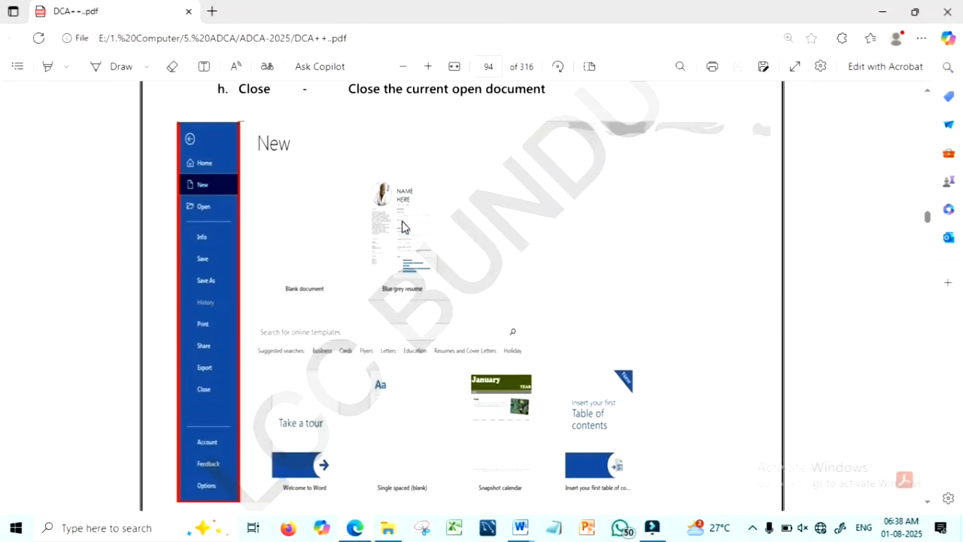
# Read the Tab & Ribbon section on page 95 and examine its picture of the Word ribbon.
pyautogui.scroll(1, 405, 227)
pyautogui.scroll(-1, 406, 227)
pyautogui.scroll(-2, 404, 227)
pyautogui.scroll(-10, 403, 227)
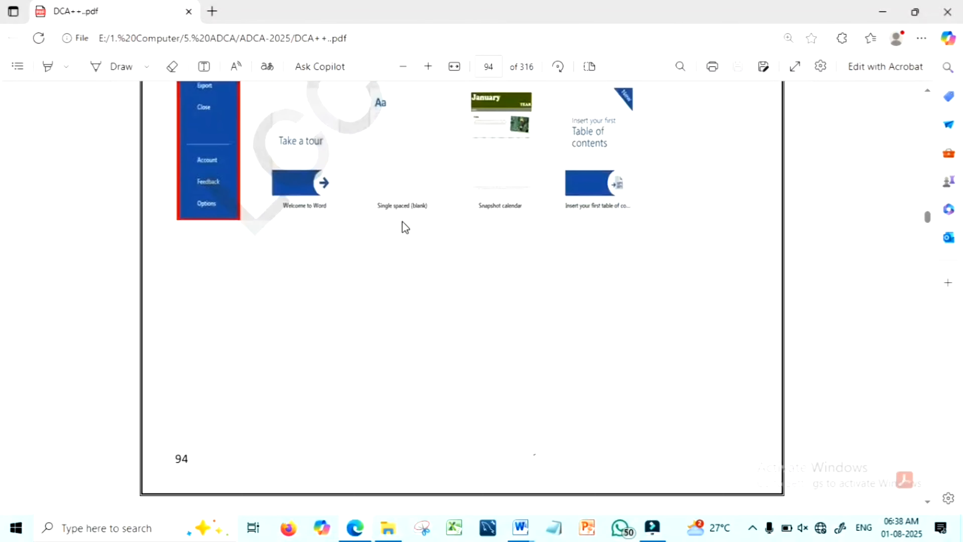
pyautogui.scroll(1, 405, 228)
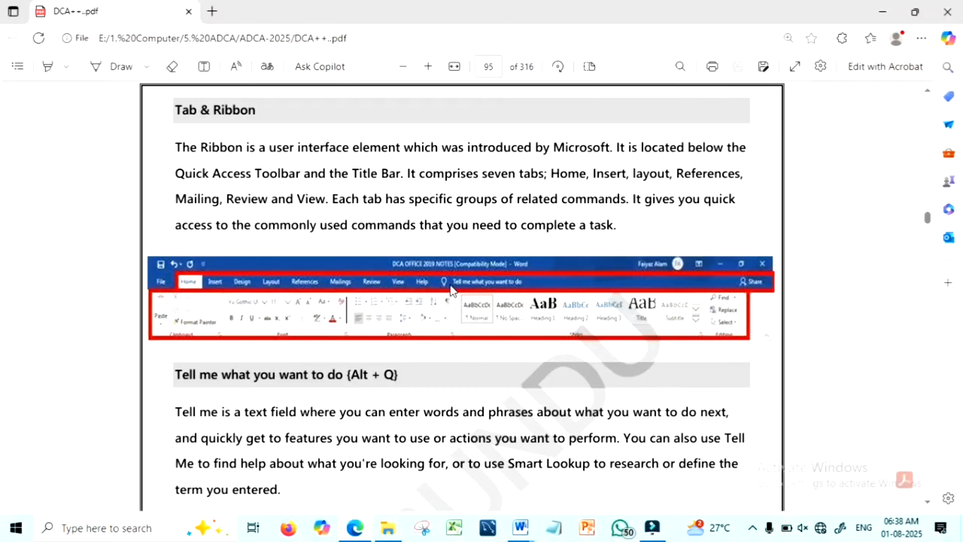
pyautogui.scroll(-1, 481, 285)
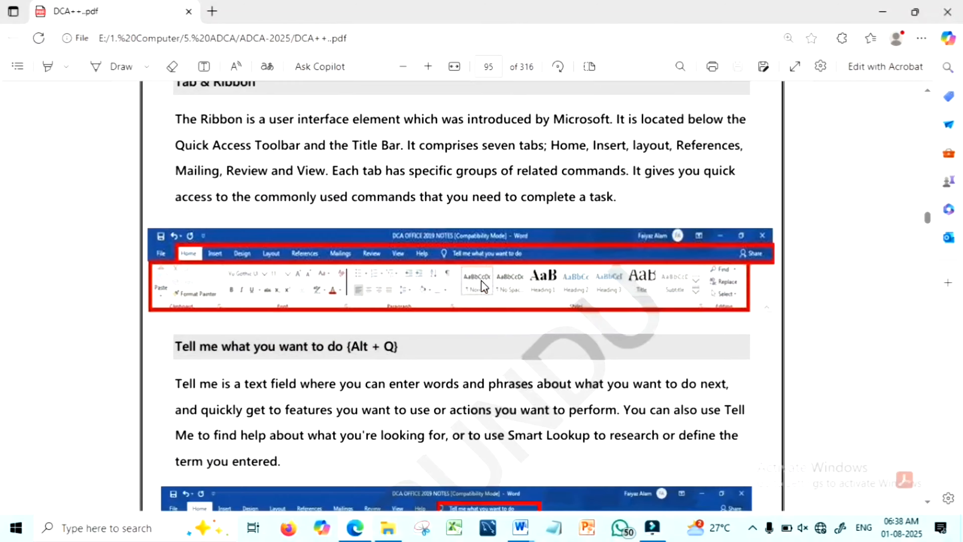
# Read the Tell me what you want to do section on page 95 and examine its picture.
pyautogui.scroll(-1, 482, 286)
pyautogui.scroll(1, 481, 285)
pyautogui.scroll(-7, 310, 311)
pyautogui.scroll(-3, 310, 310)
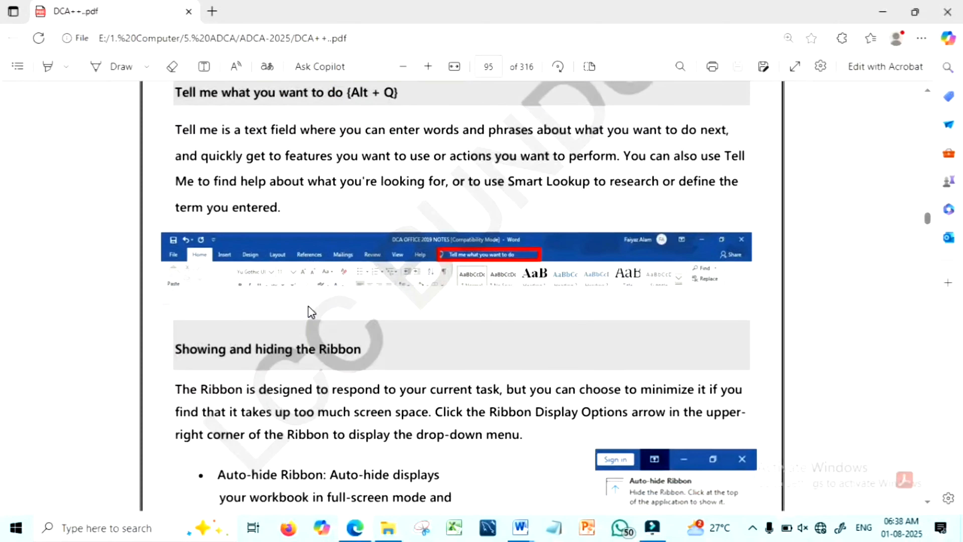
# Read the Showing and hiding the Ribbon section on page 95, including the Auto-hide Ribbon and Show Tabs options.
pyautogui.scroll(-2, 309, 309)
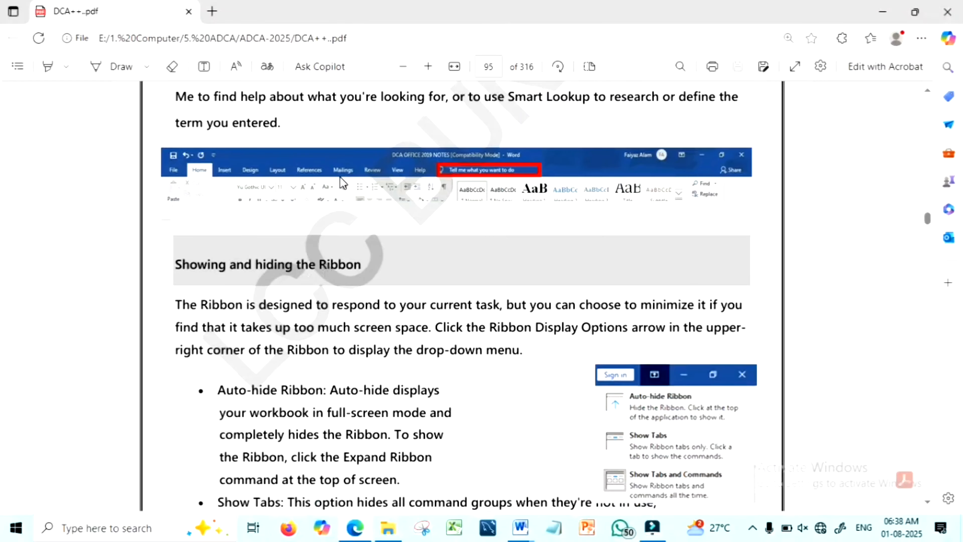
pyautogui.scroll(-6, 377, 193)
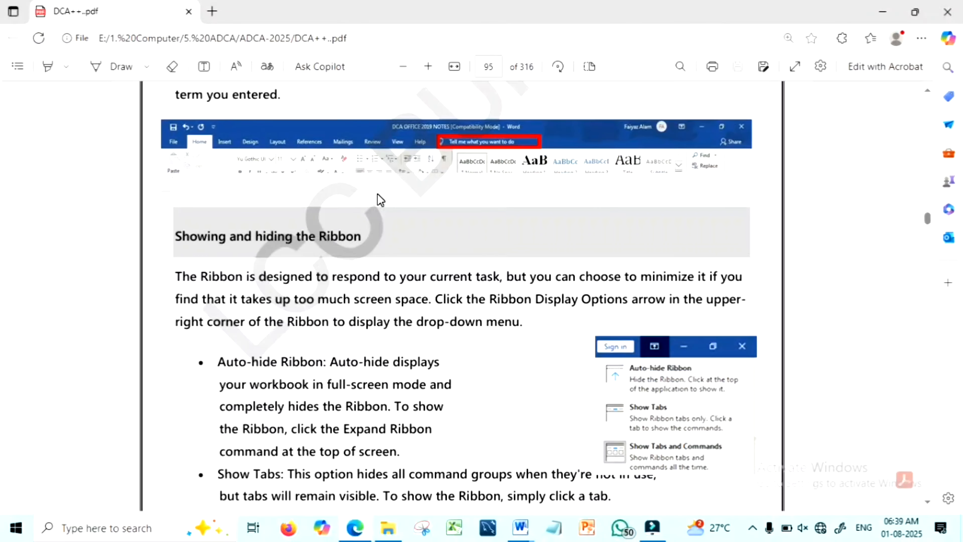
pyautogui.scroll(-13, 378, 196)
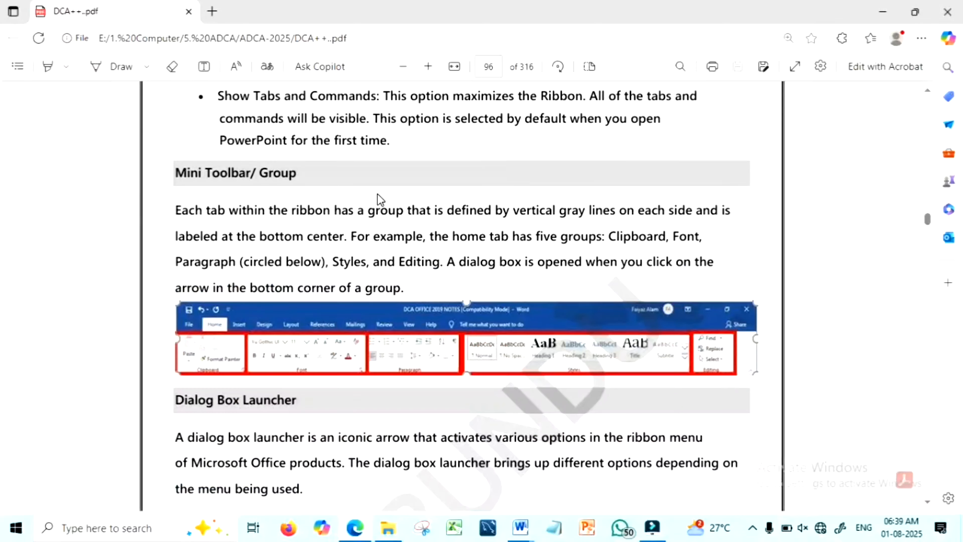
# Review the Mini Toolbar/ Group and Dialog Box Launcher sections on page 96 with their ribbon pictures.
pyautogui.scroll(1, 380, 200)
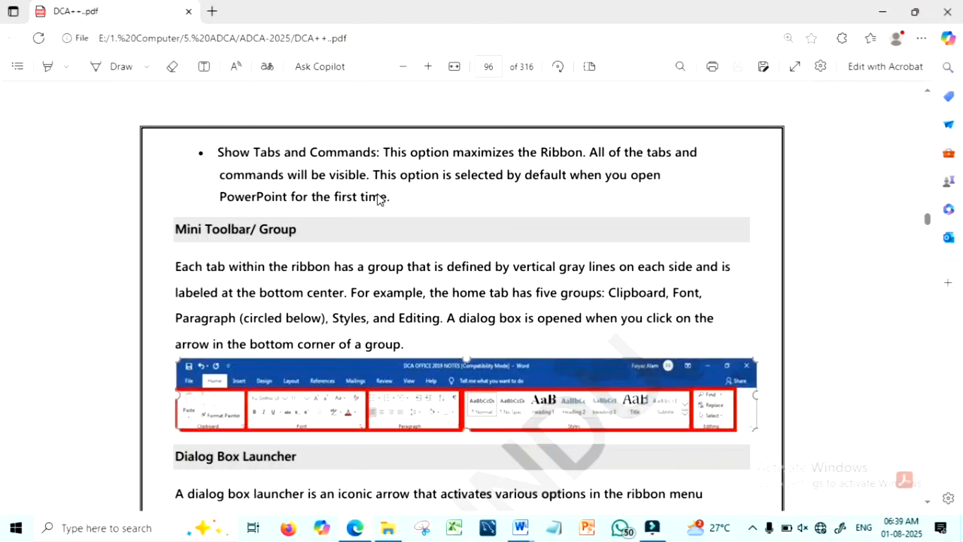
pyautogui.scroll(-2, 380, 200)
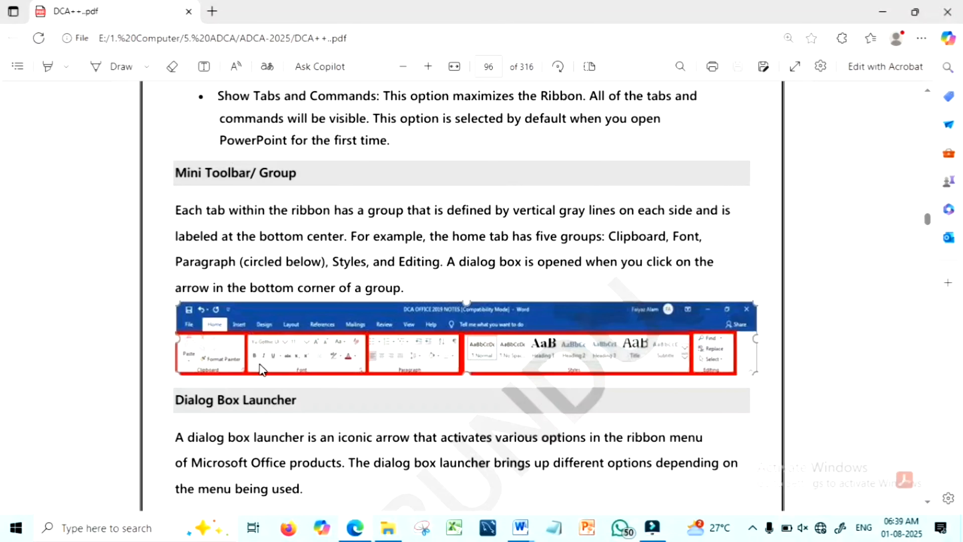
pyautogui.scroll(-5, 261, 368)
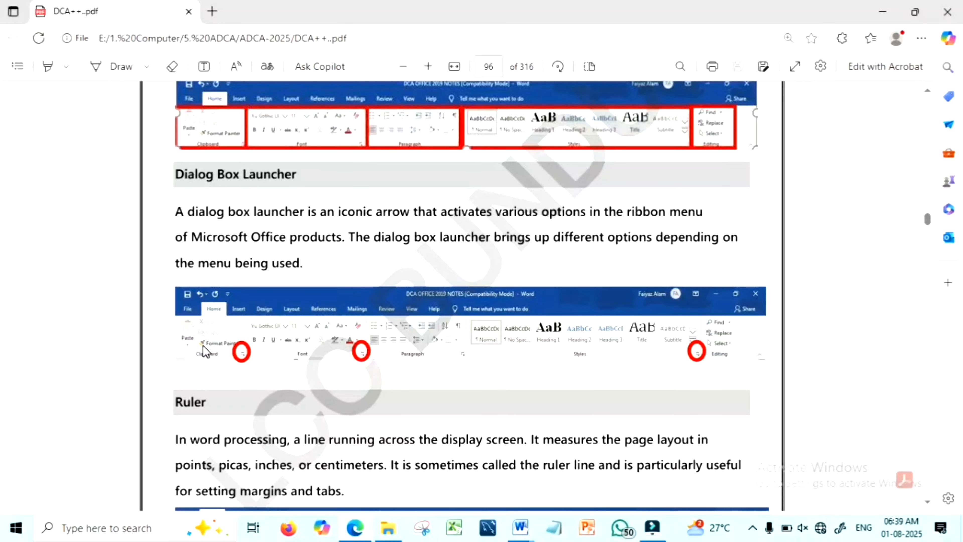
# Switch to Document1 in Word and look through the Insert, Page Layout, Mailings and View commands, returning to Home.
pyautogui.moveTo(529, 537)
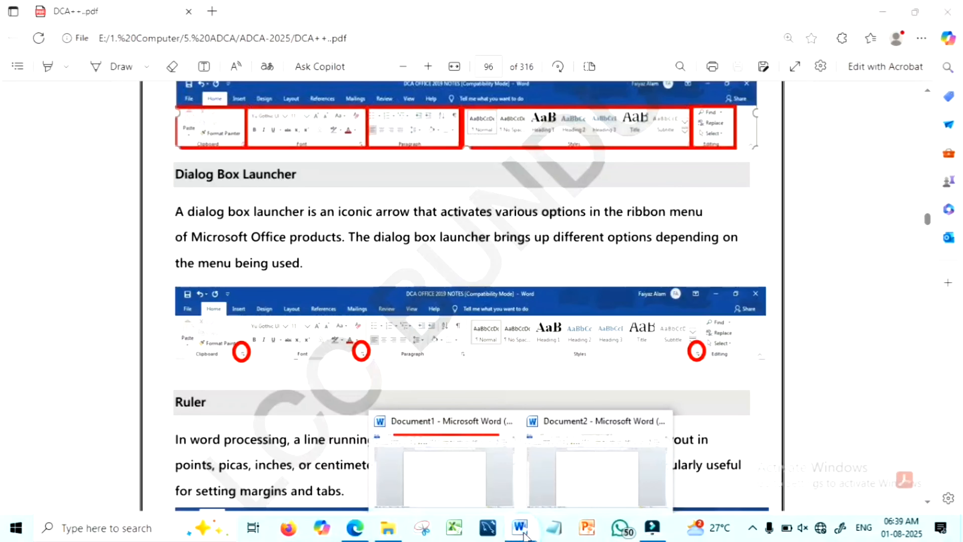
pyautogui.click(658, 420)
pyautogui.click(558, 460)
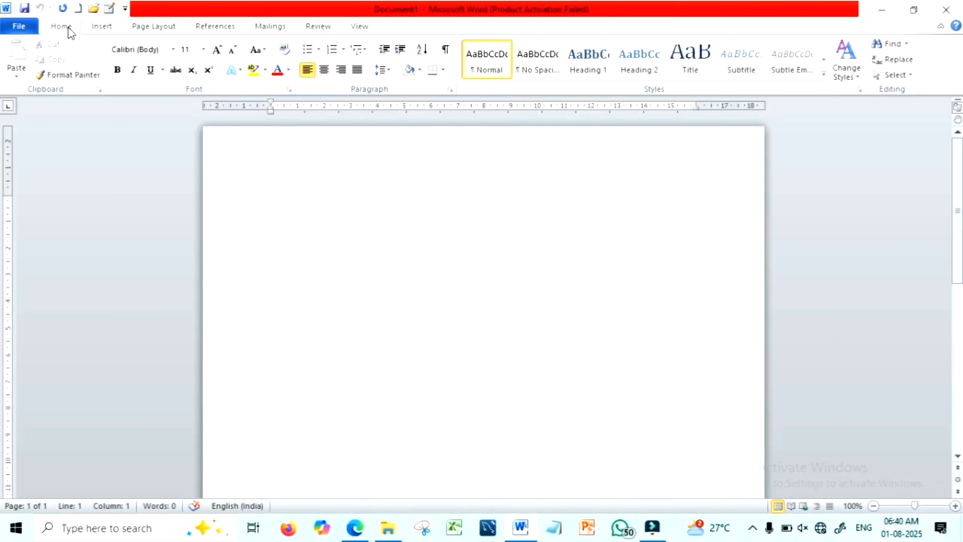
pyautogui.click(118, 24)
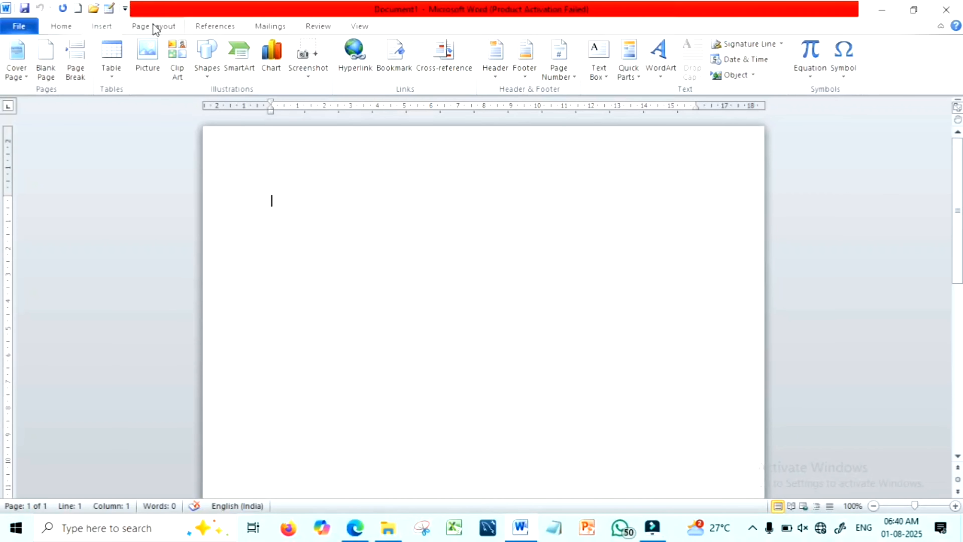
pyautogui.click(164, 30)
pyautogui.click(278, 28)
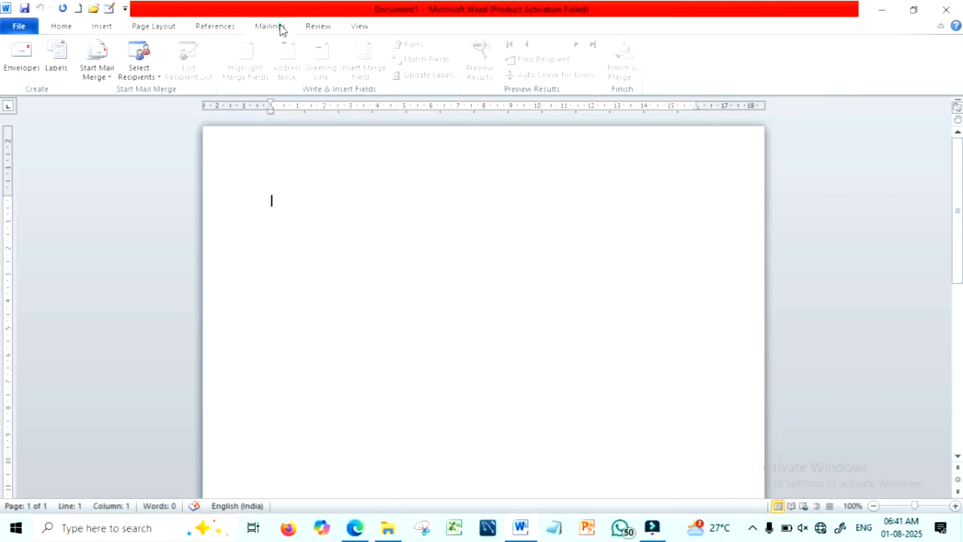
pyautogui.click(363, 25)
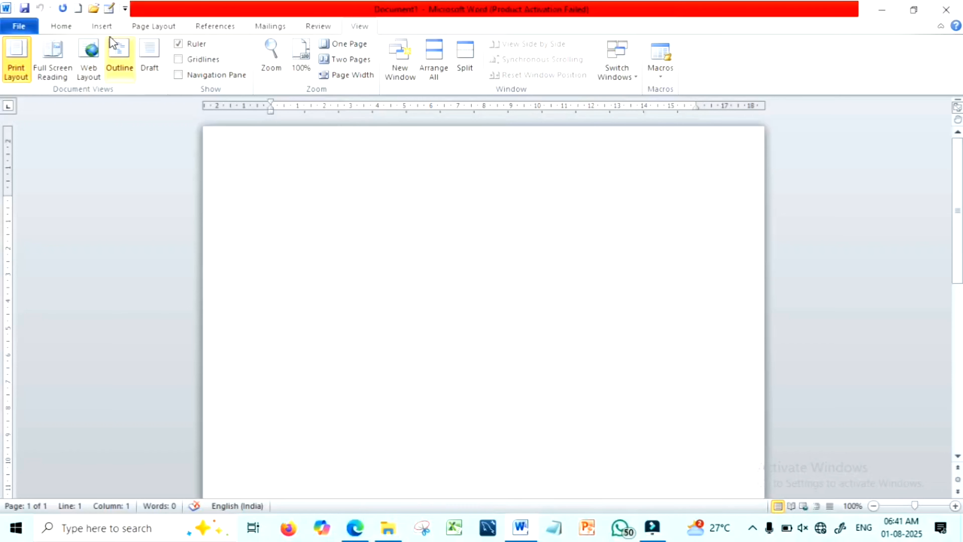
pyautogui.click(61, 26)
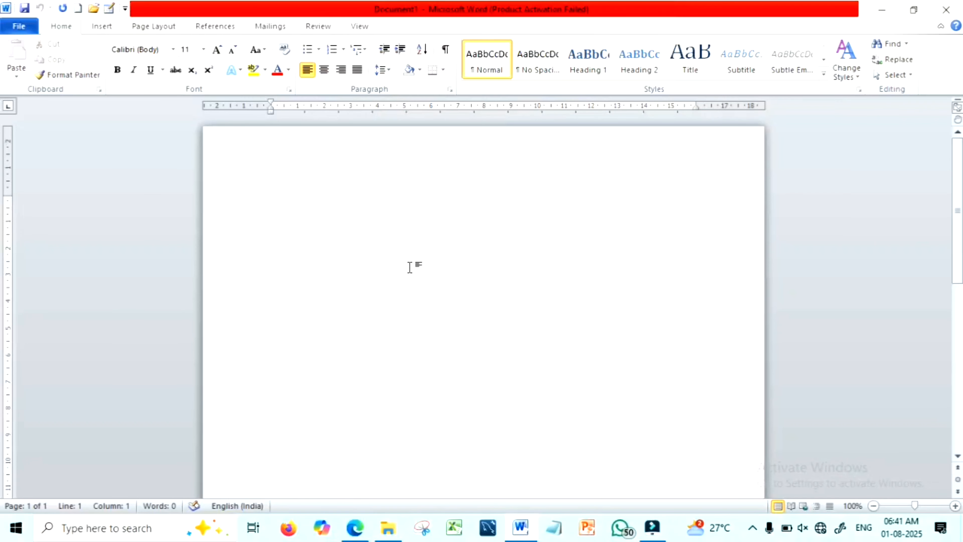
# Enter the heading LEARNERS COMPUTER CLASSES in the blank document and try selecting its first word.
pyautogui.write('LEARNERS COMPUTER CLASSES')
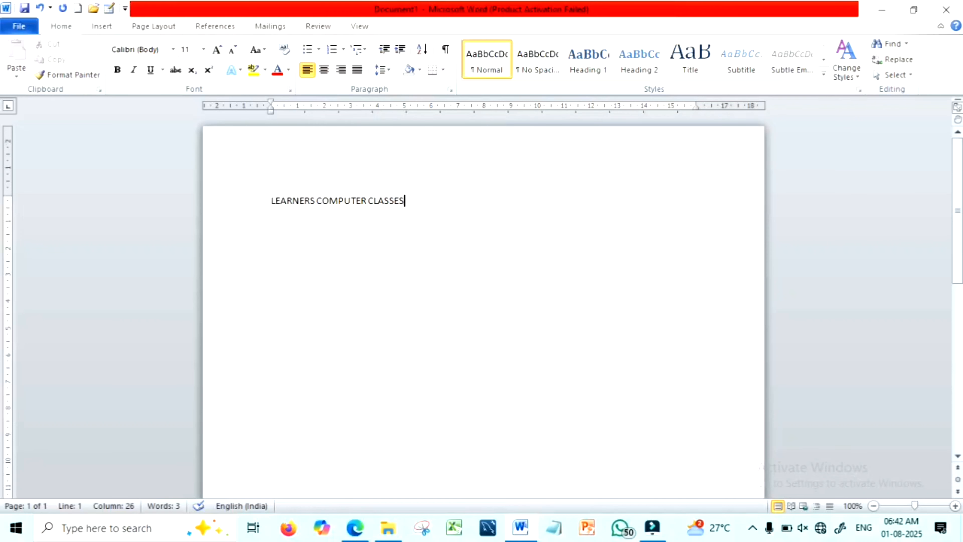
pyautogui.hotkey('ctrl', 'a')
pyautogui.click(410, 267)
pyautogui.click(268, 203)
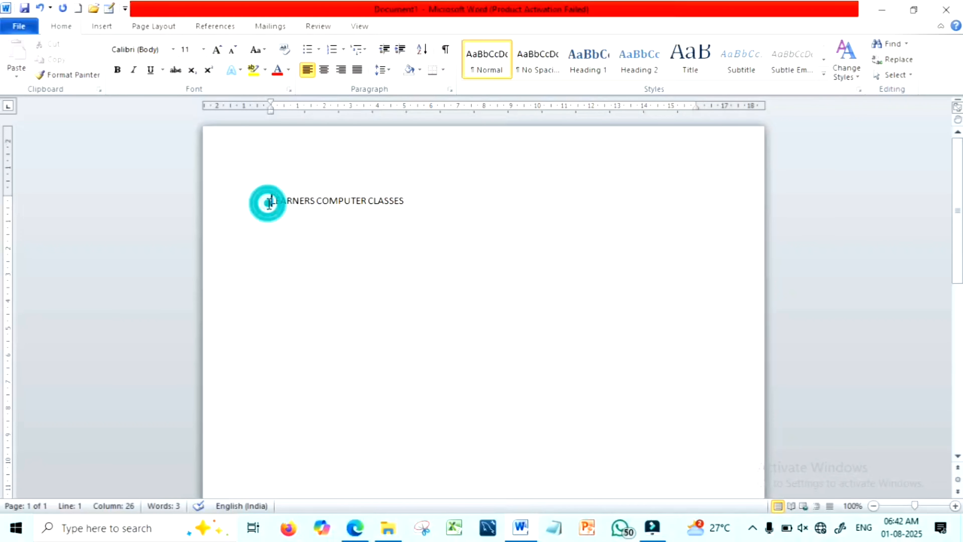
pyautogui.doubleClick(268, 203)
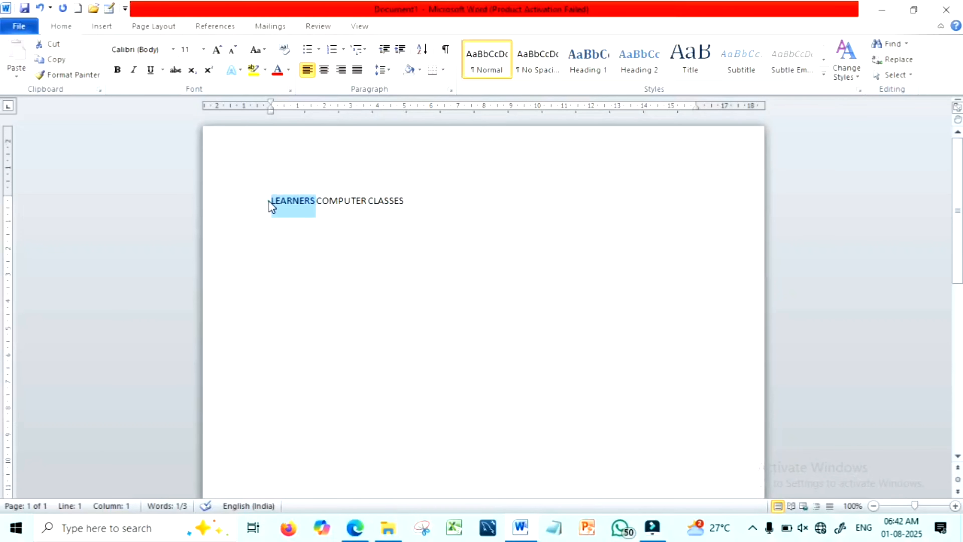
pyautogui.tripleClick(270, 202)
pyautogui.click(269, 202)
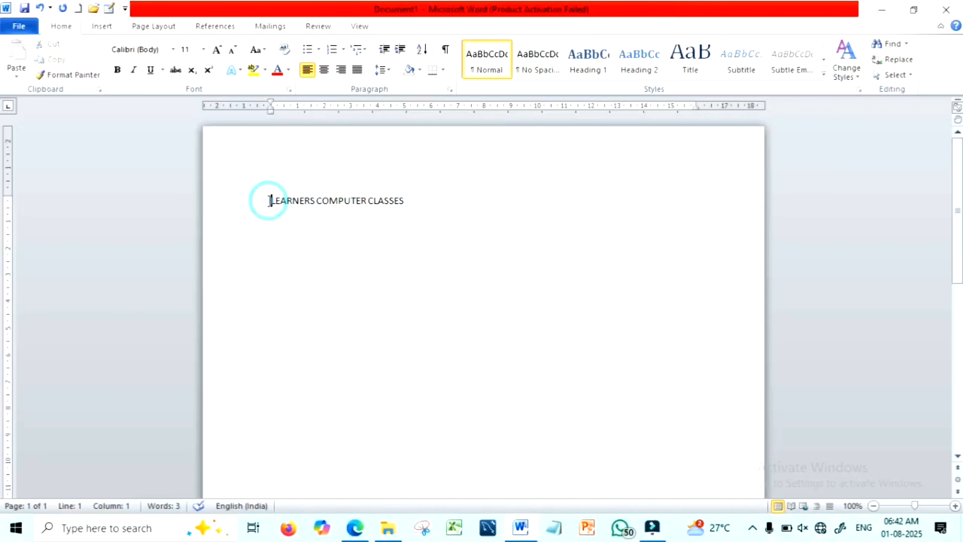
# Select the whole heading and grow its font size in steps to 28.
pyautogui.moveTo(271, 201); pyautogui.dragTo(426, 202)
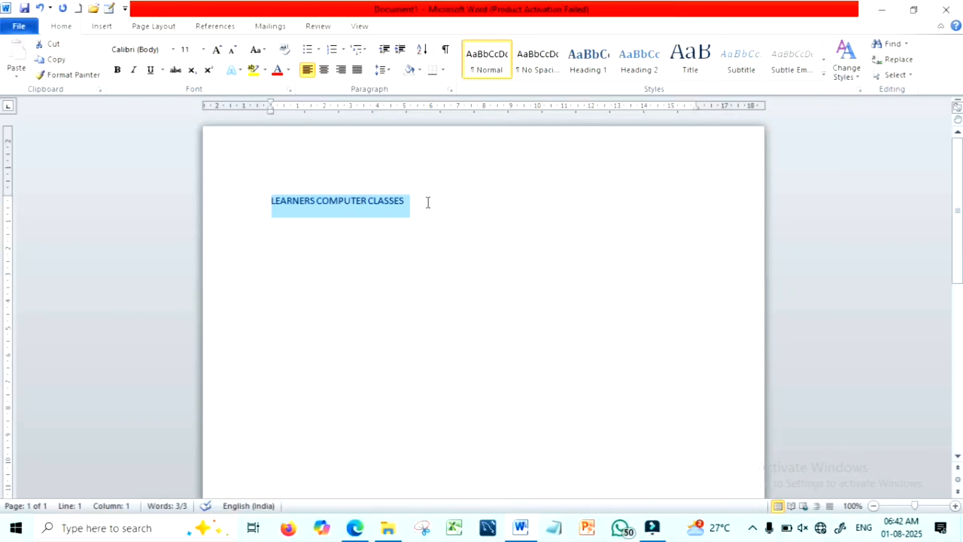
pyautogui.doubleClick(217, 49)
pyautogui.click(217, 50)
pyautogui.click(217, 49)
pyautogui.click(217, 50)
pyautogui.click(217, 49)
pyautogui.click(218, 49)
pyautogui.click(217, 50)
pyautogui.click(217, 50)
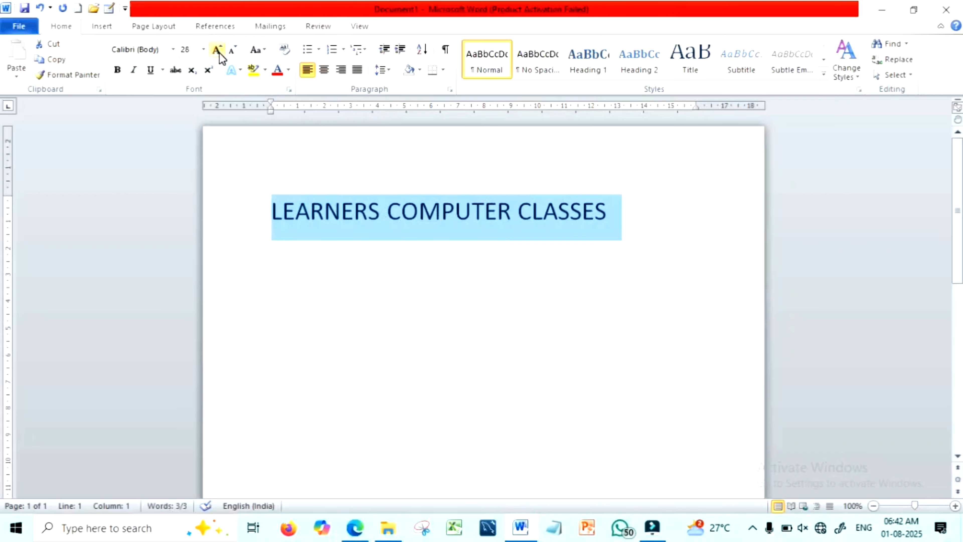
# Shrink and regrow the heading's font size in steps, and pick 28 from the available sizes.
pyautogui.click(232, 51)
pyautogui.click(232, 52)
pyautogui.click(232, 51)
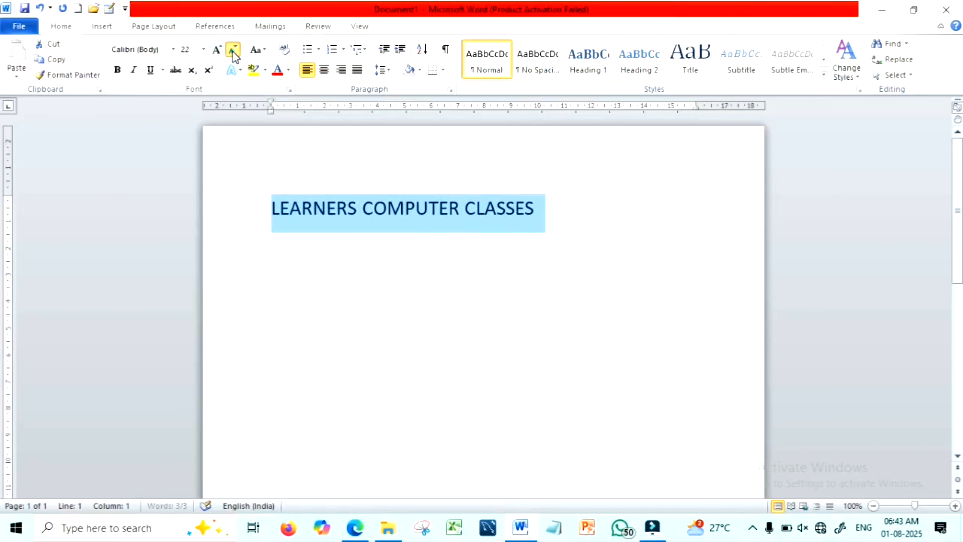
pyautogui.click(233, 52)
pyautogui.click(216, 48)
pyautogui.click(217, 49)
pyautogui.click(216, 48)
pyautogui.click(217, 48)
pyautogui.click(217, 49)
pyautogui.doubleClick(232, 51)
pyautogui.click(233, 51)
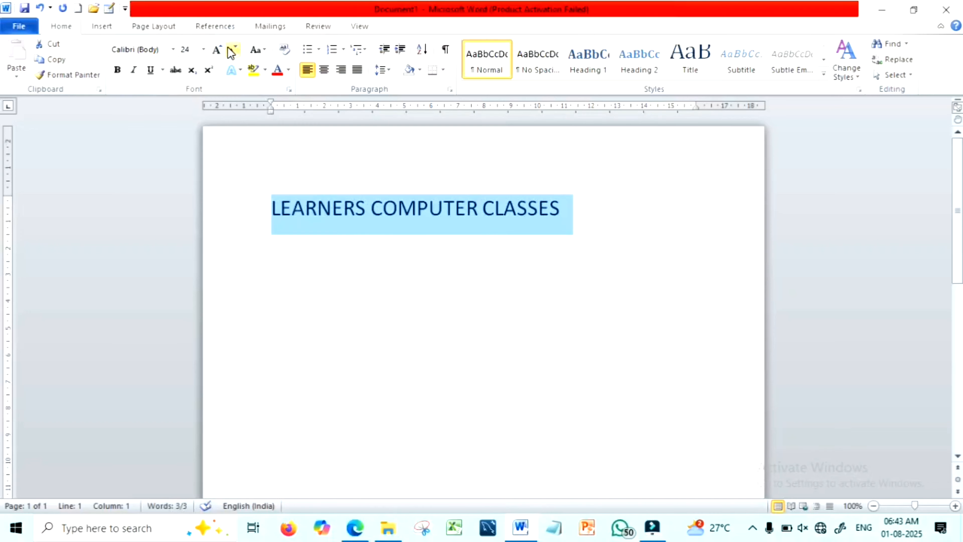
pyautogui.click(219, 49)
pyautogui.click(217, 50)
pyautogui.click(217, 49)
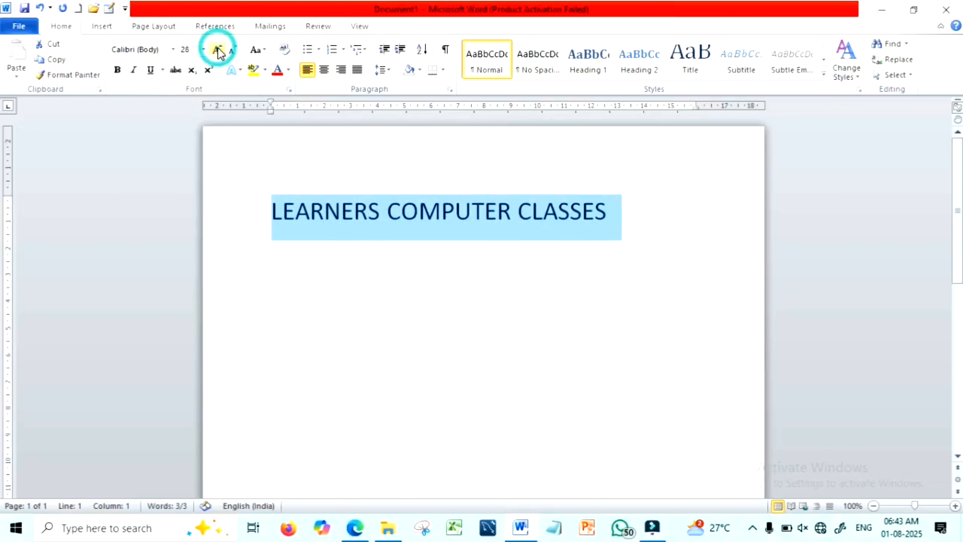
pyautogui.click(204, 49)
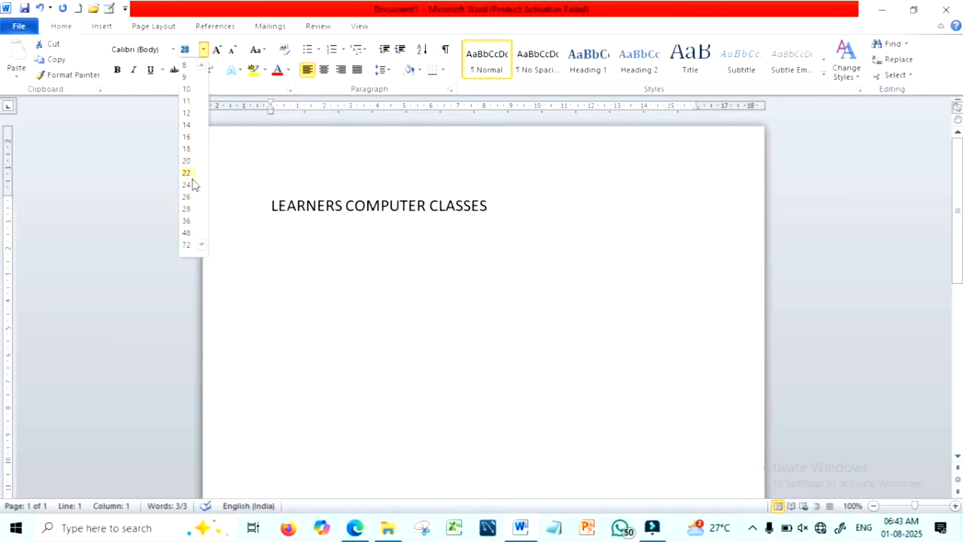
pyautogui.click(187, 210)
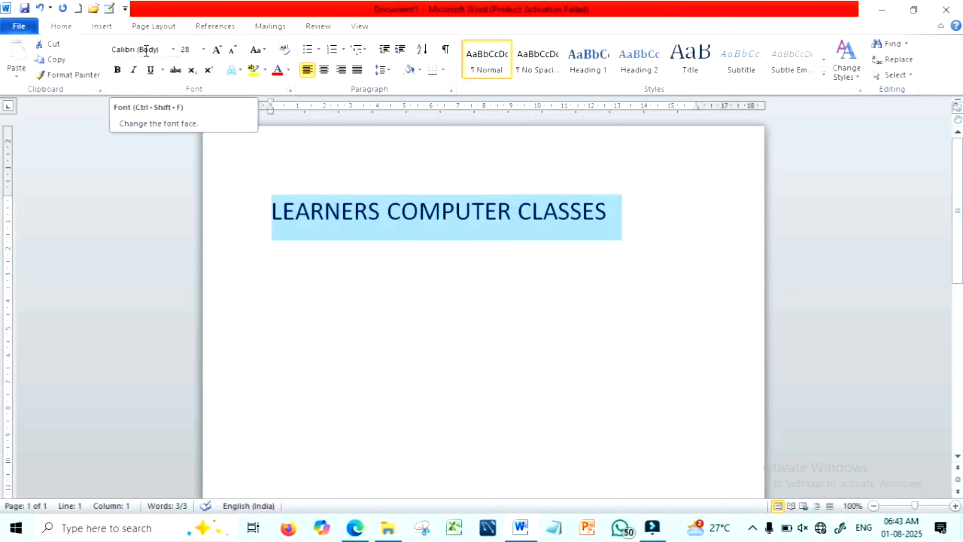
# Format the heading in bold Times New Roman and move the right margin outward about 1 cm so it fits on one line.
pyautogui.click(173, 49)
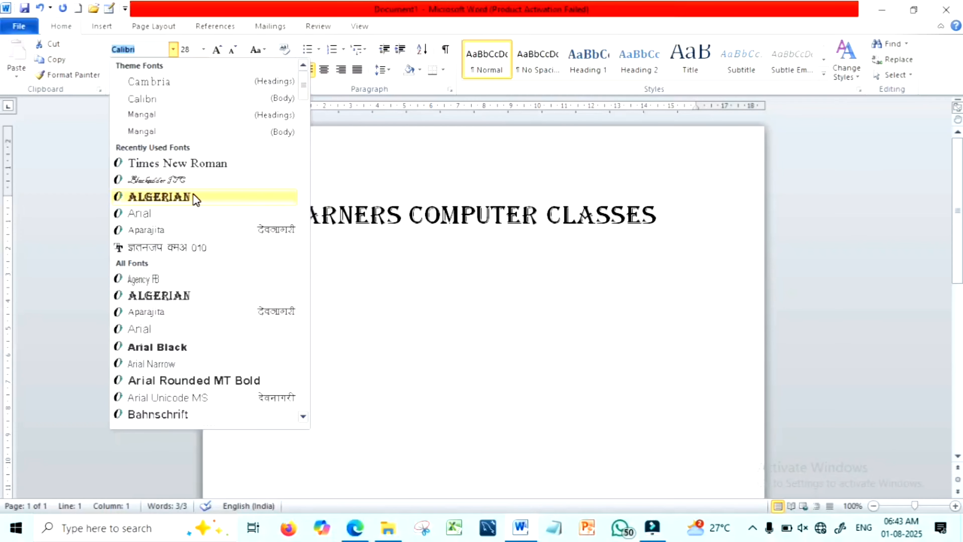
pyautogui.click(219, 167)
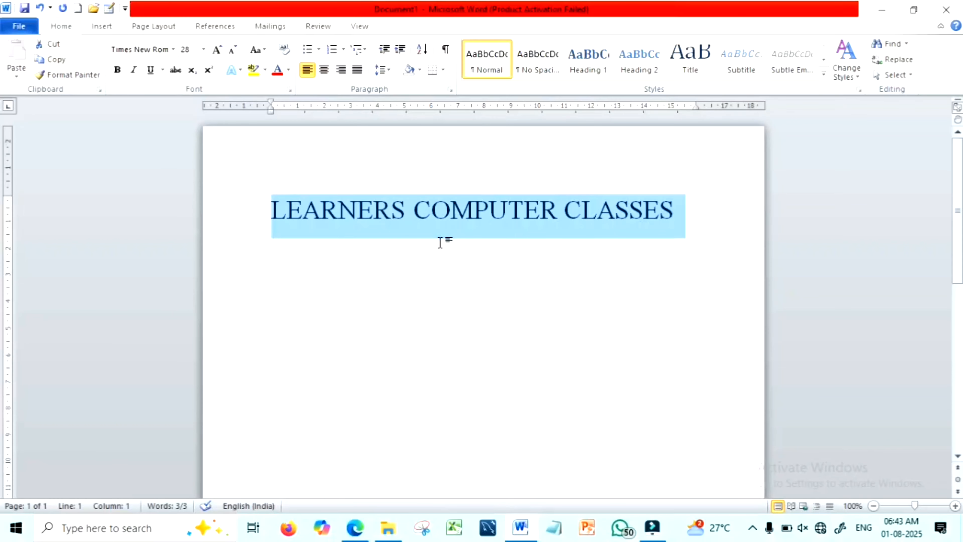
pyautogui.click(118, 70)
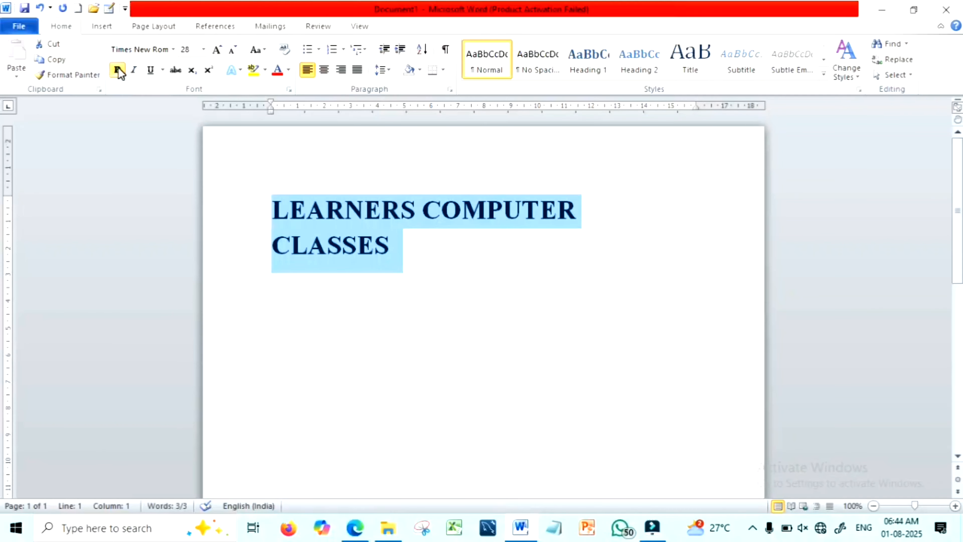
pyautogui.moveTo(696, 107); pyautogui.dragTo(725, 108)
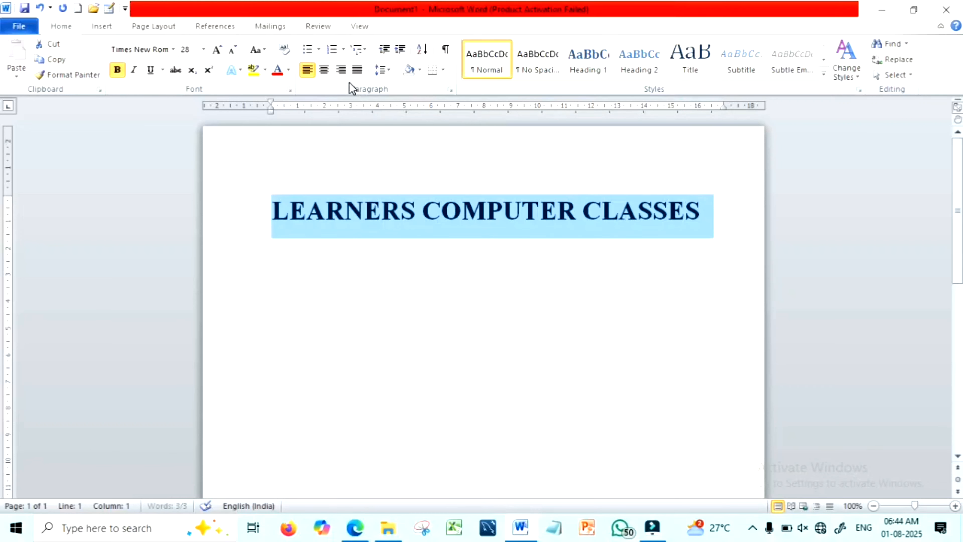
# Make the heading italic and underlined, and deselect it.
pyautogui.click(133, 71)
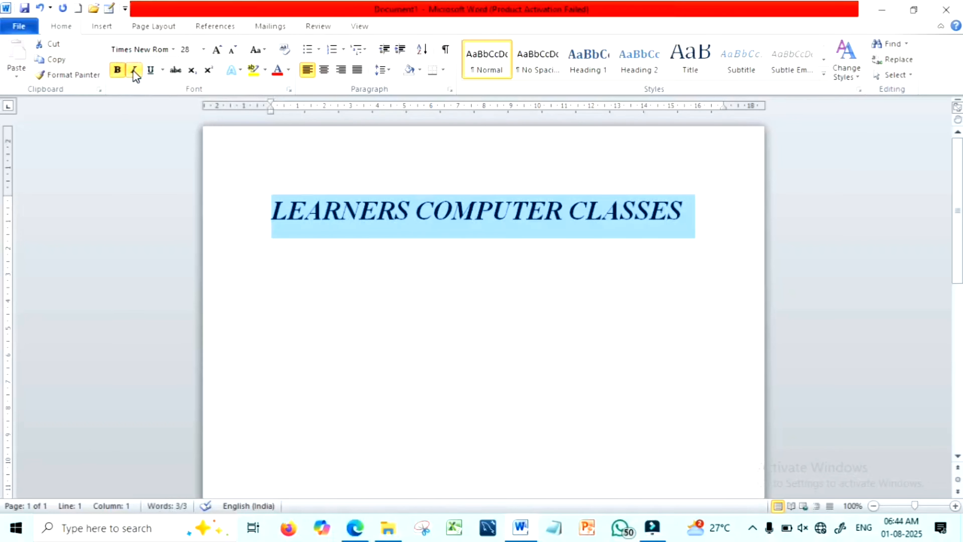
pyautogui.click(151, 70)
pyautogui.click(338, 291)
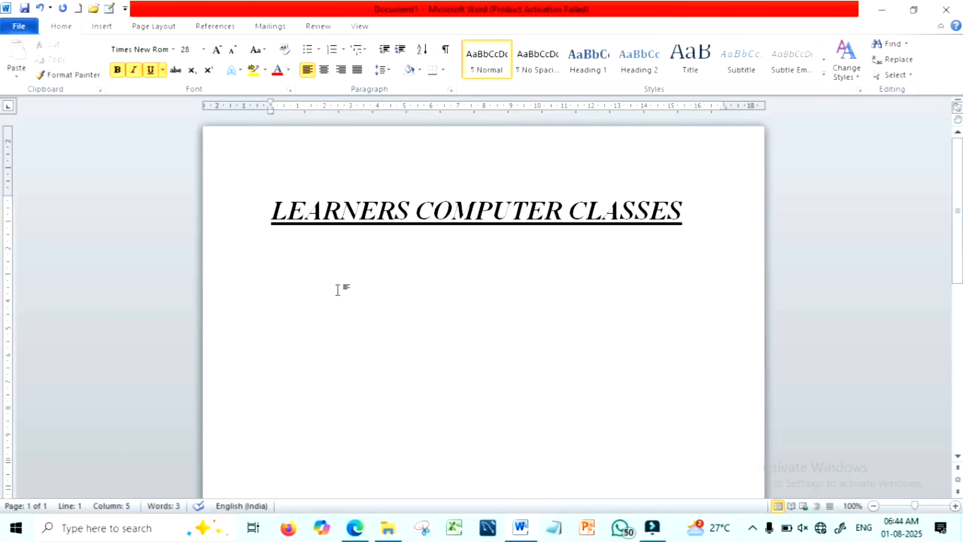
# Reselect the heading, toggle its underline off and on, and change the underline style to dashed.
pyautogui.hotkey('ctrl', 'a')
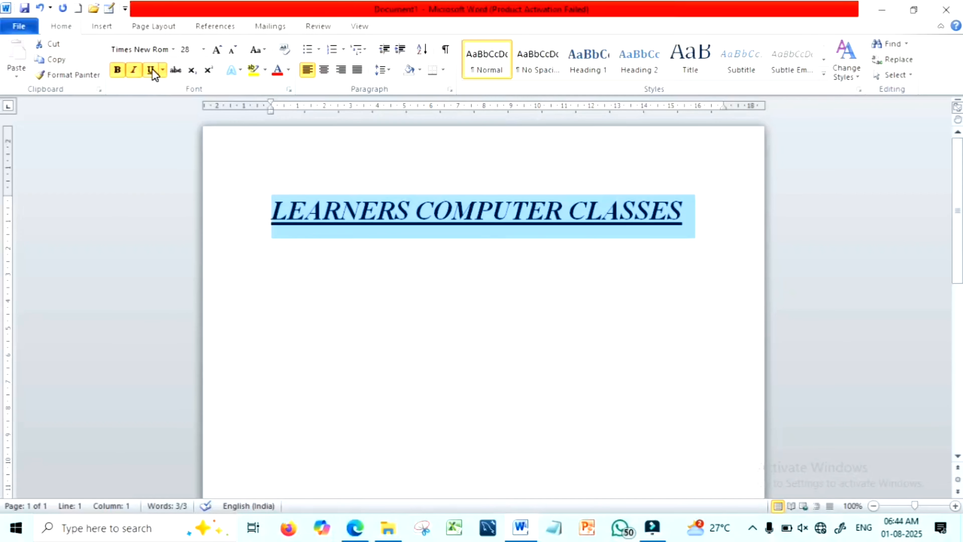
pyautogui.click(150, 70)
pyautogui.click(151, 70)
pyautogui.click(162, 69)
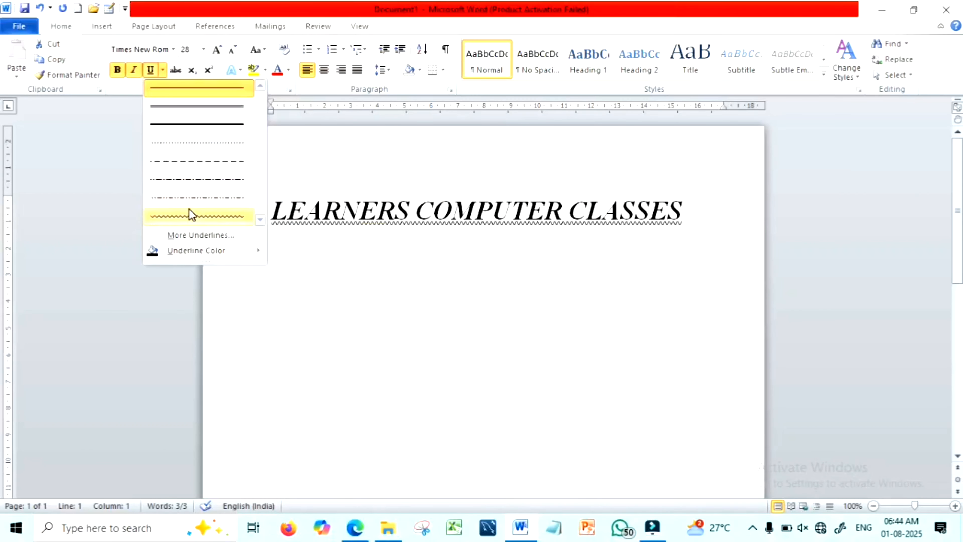
pyautogui.click(191, 158)
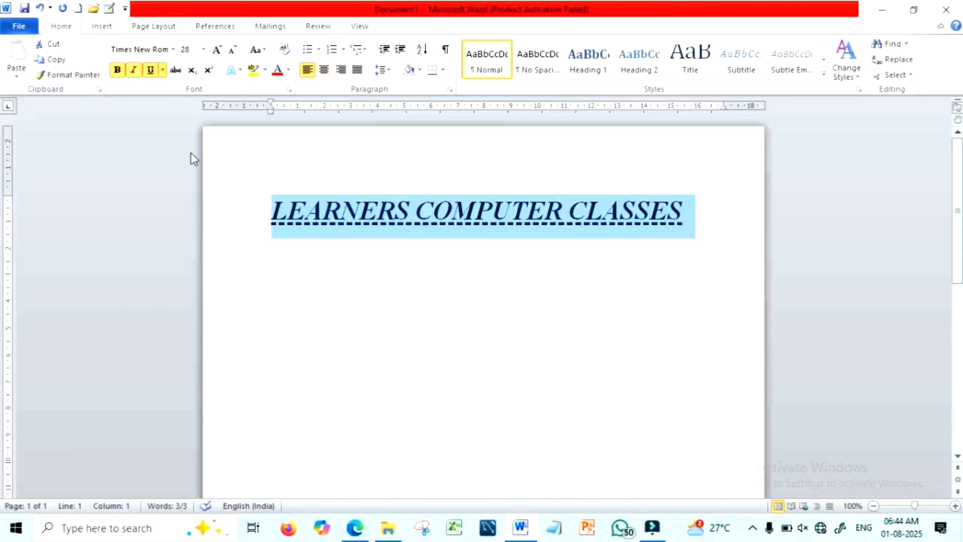
# Set the colour of the heading's dashed underline to the standard red.
pyautogui.click(163, 70)
pyautogui.moveTo(236, 256)
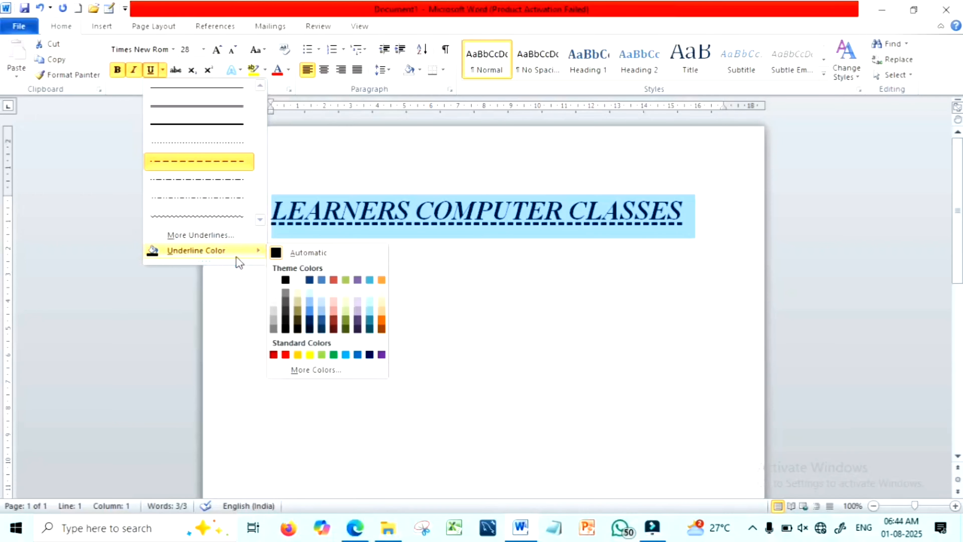
pyautogui.click(285, 355)
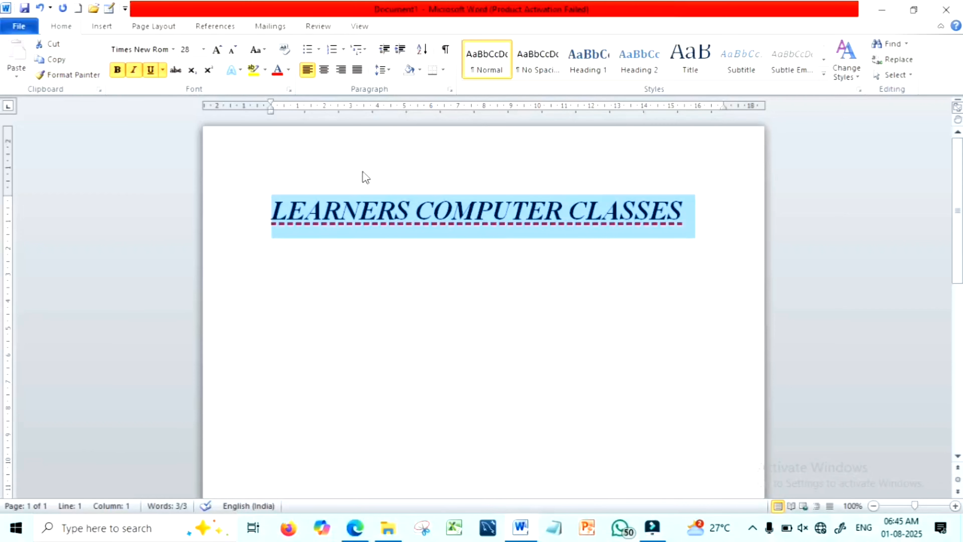
# Highlight the LEARNERS COMPUTER CLASSES heading in yellow.
pyautogui.click(265, 70)
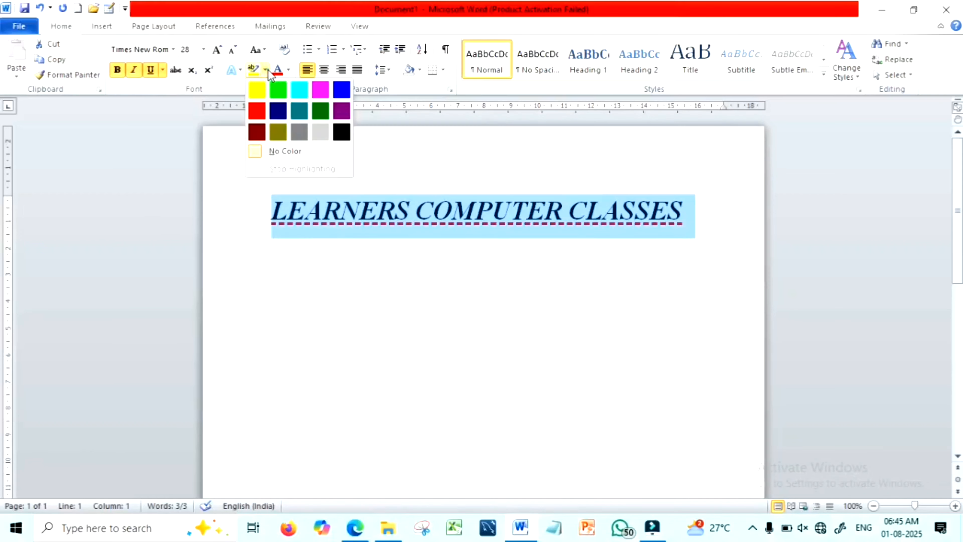
pyautogui.click(256, 90)
pyautogui.click(240, 70)
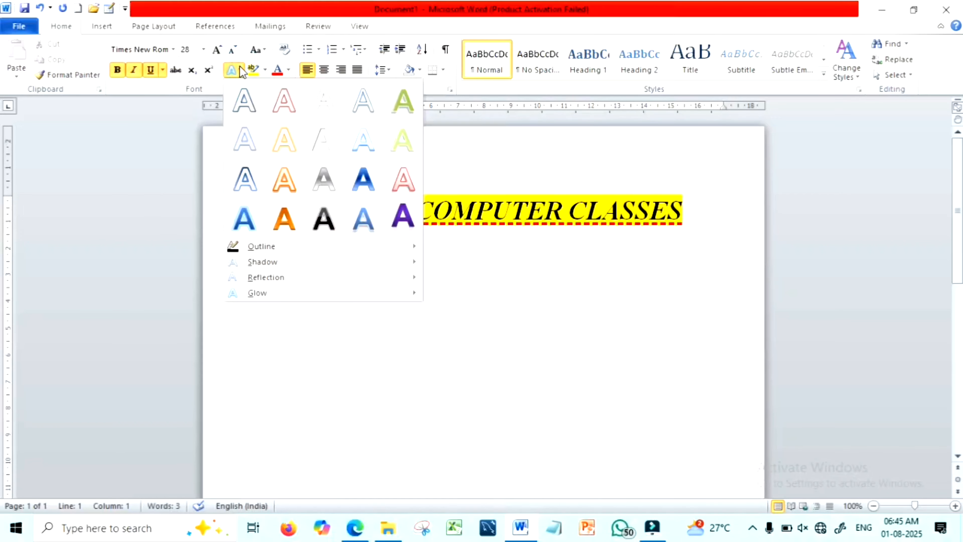
pyautogui.click(295, 175)
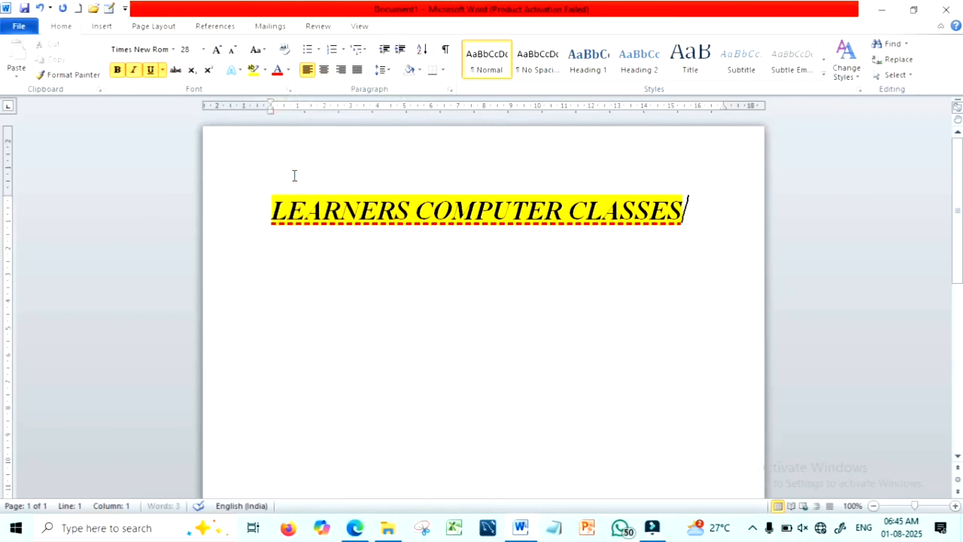
pyautogui.click(236, 70)
pyautogui.click(497, 236)
# Reselect the heading, add a reflection text effect, and set its font colour to the standard dark blue.
pyautogui.moveTo(260, 210); pyautogui.dragTo(615, 177)
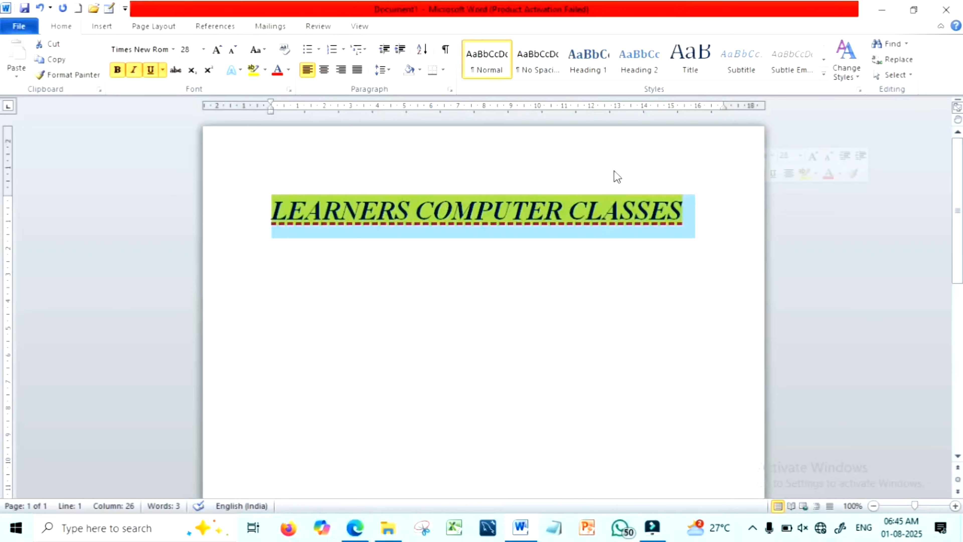
pyautogui.click(239, 69)
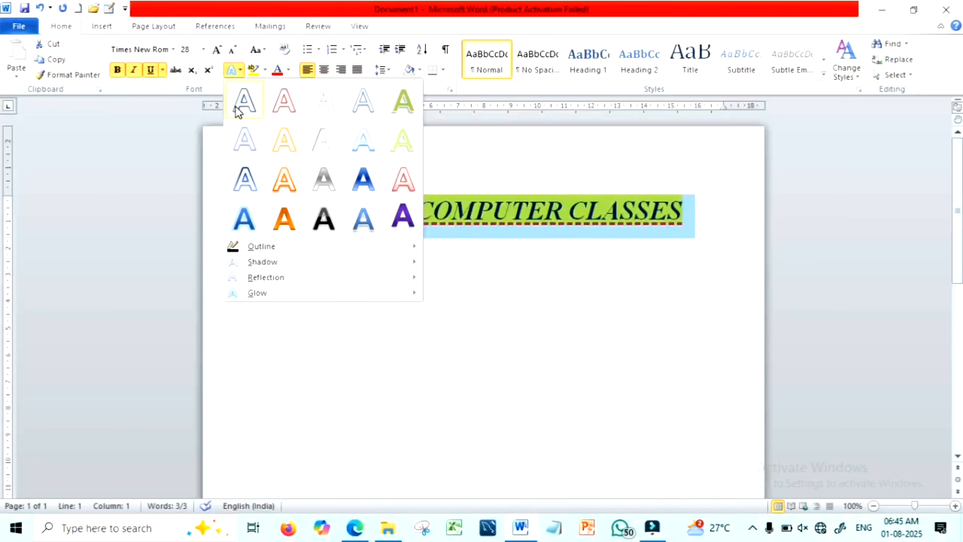
pyautogui.moveTo(266, 277)
pyautogui.click(470, 384)
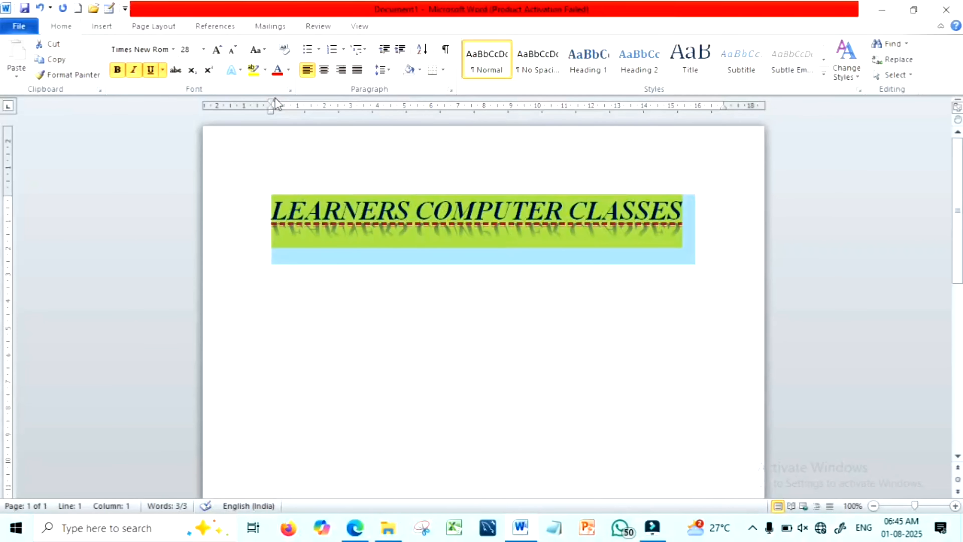
pyautogui.click(289, 70)
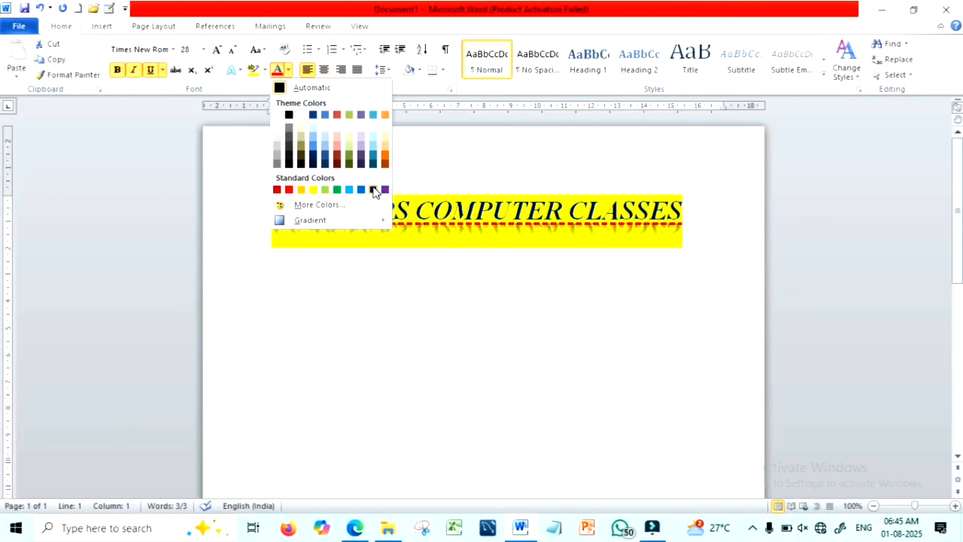
pyautogui.click(373, 189)
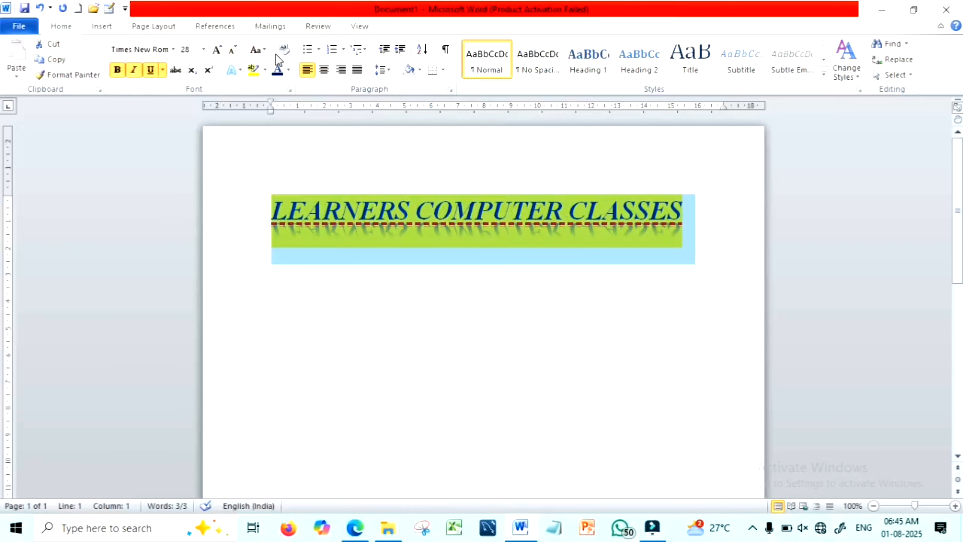
# Apply uppercase to the heading, try toggle case on it, and undo the toggle.
pyautogui.click(262, 50)
pyautogui.click(290, 101)
pyautogui.click(266, 50)
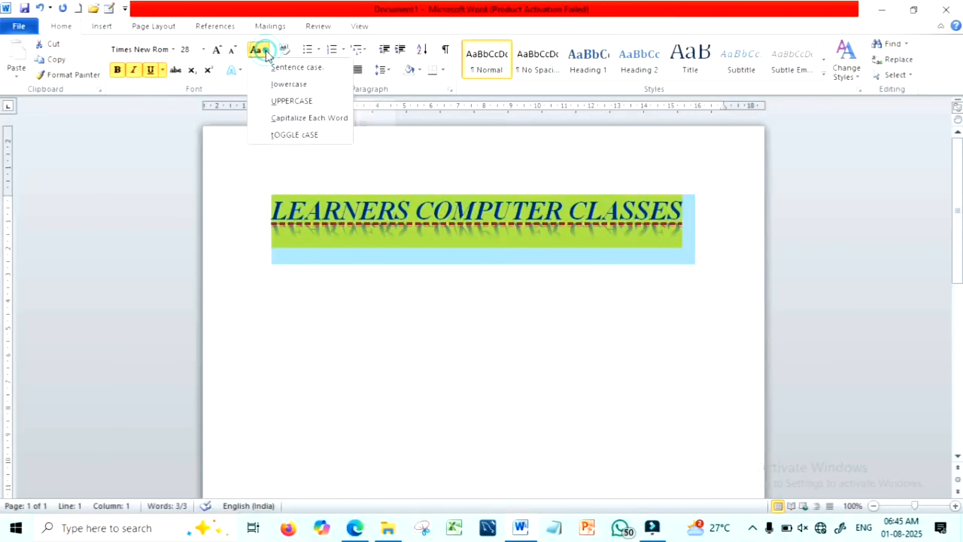
pyautogui.click(295, 135)
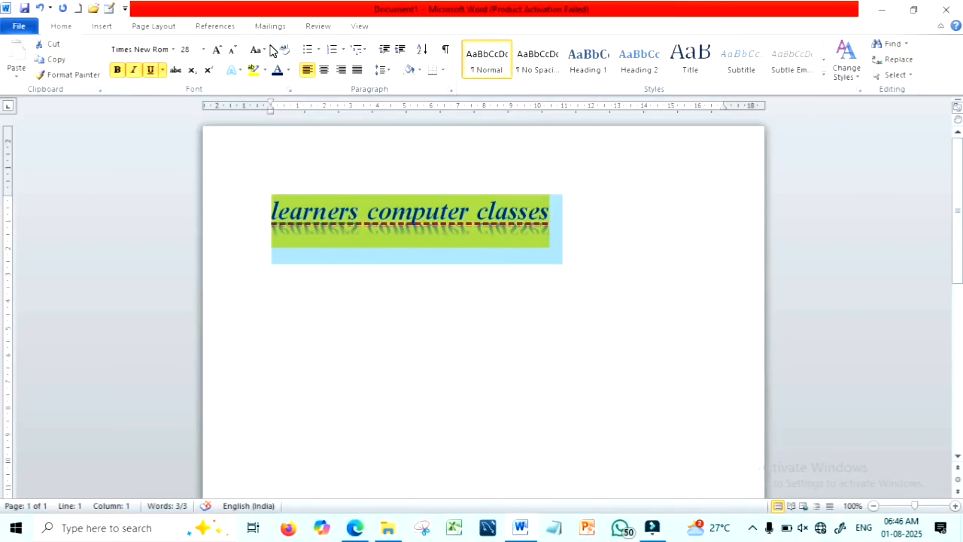
pyautogui.hotkey('ctrl', 'z')
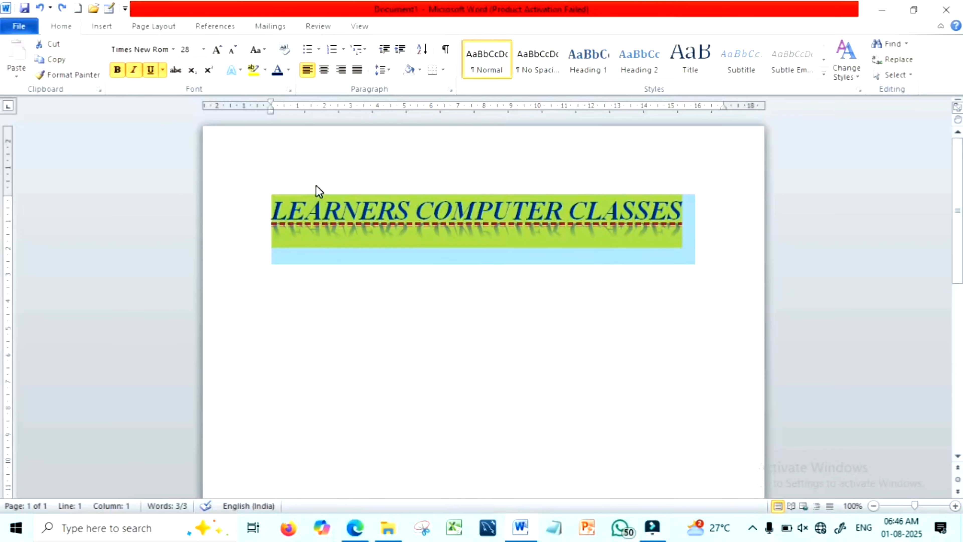
# Cycle the heading through lowercase, Capitalize Each Word, toggle case and sentence case, ending with UPPERCASE.
pyautogui.click(258, 50)
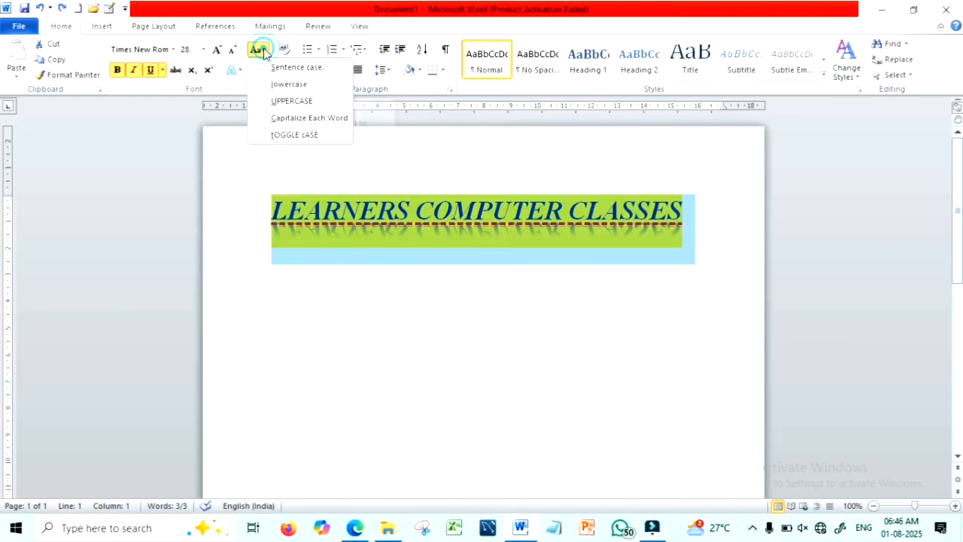
pyautogui.click(304, 86)
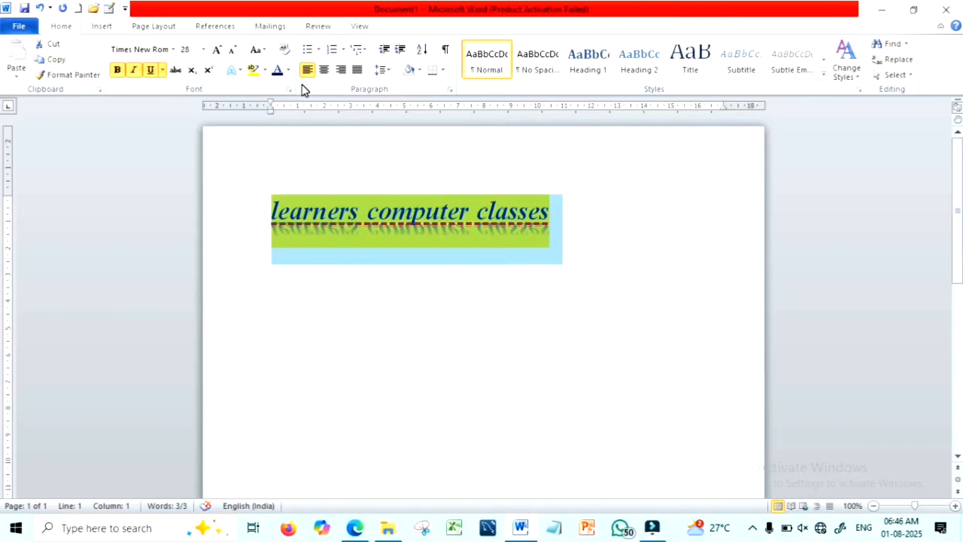
pyautogui.click(257, 50)
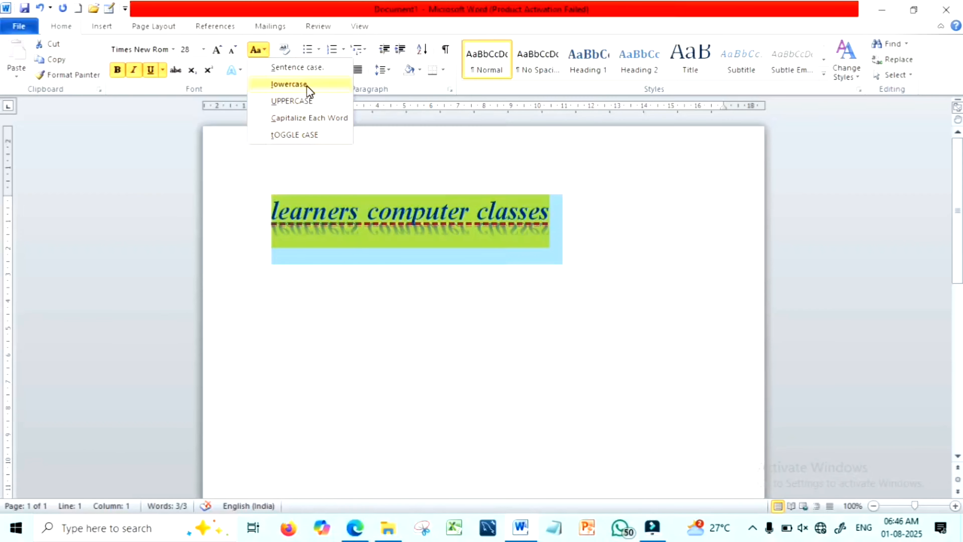
pyautogui.click(304, 122)
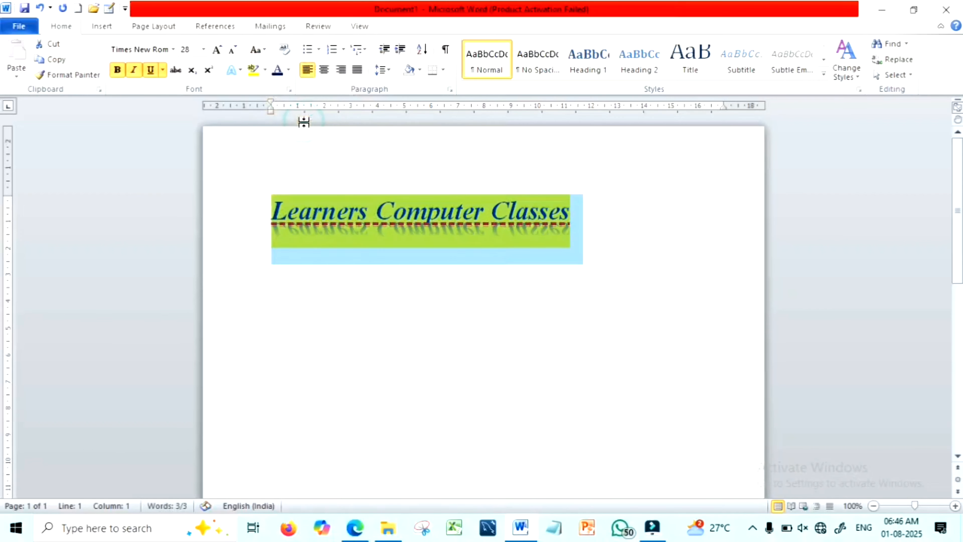
pyautogui.click(259, 50)
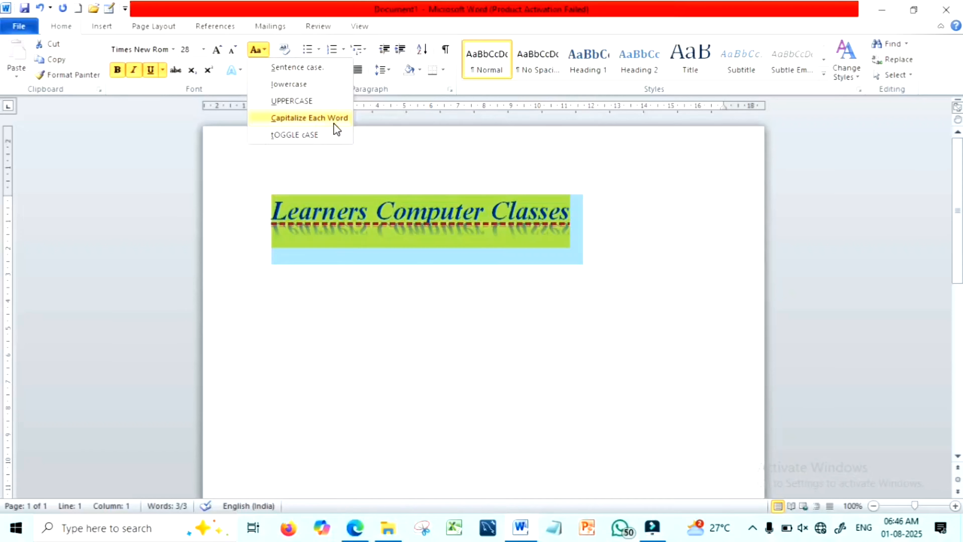
pyautogui.click(300, 141)
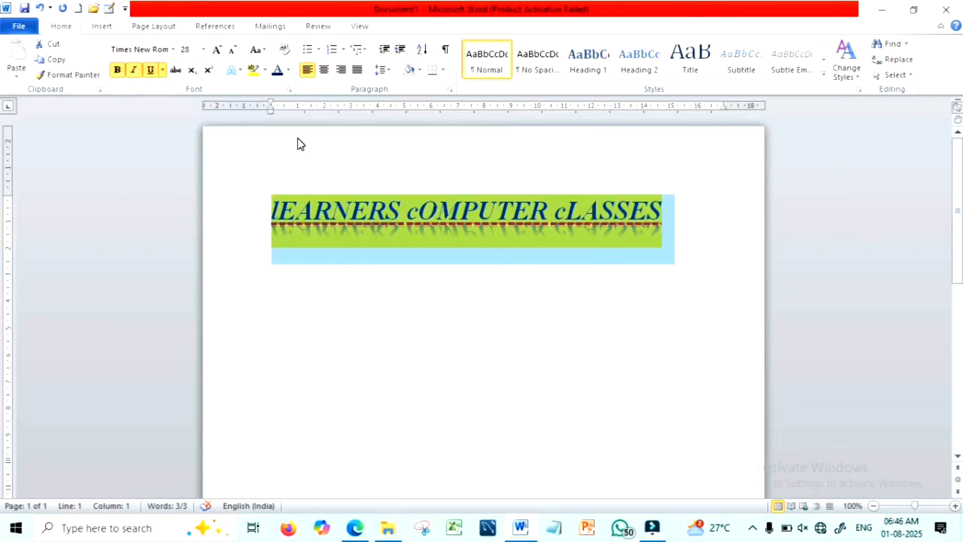
pyautogui.click(265, 50)
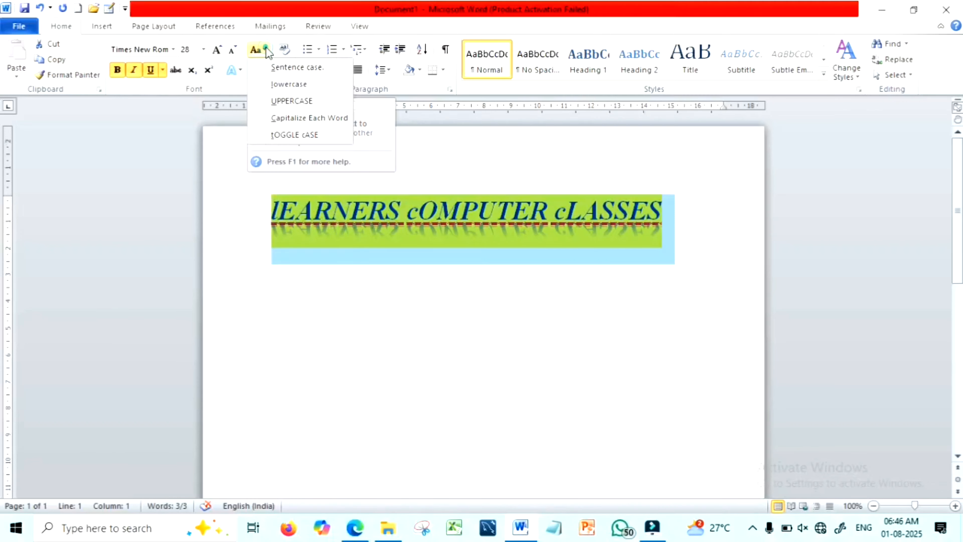
pyautogui.click(294, 68)
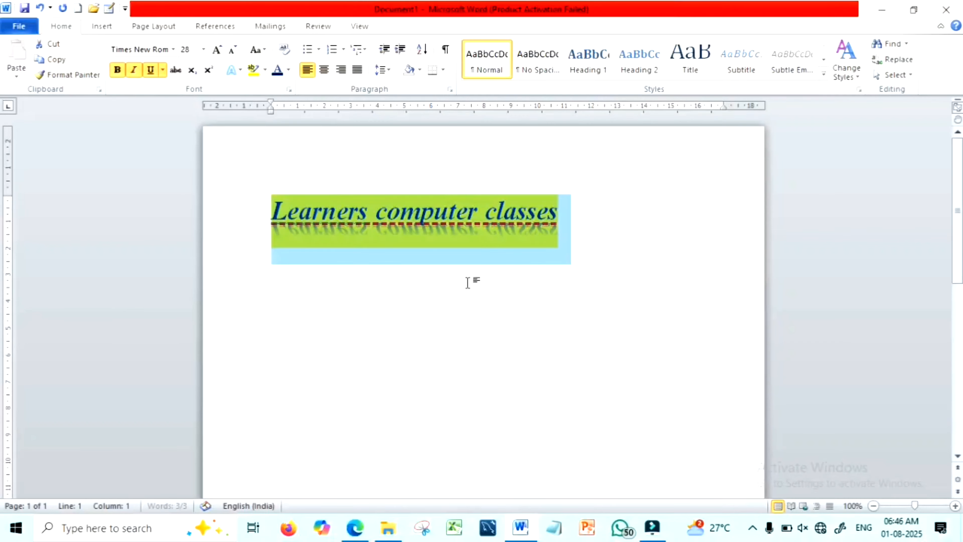
pyautogui.click(265, 50)
pyautogui.click(290, 99)
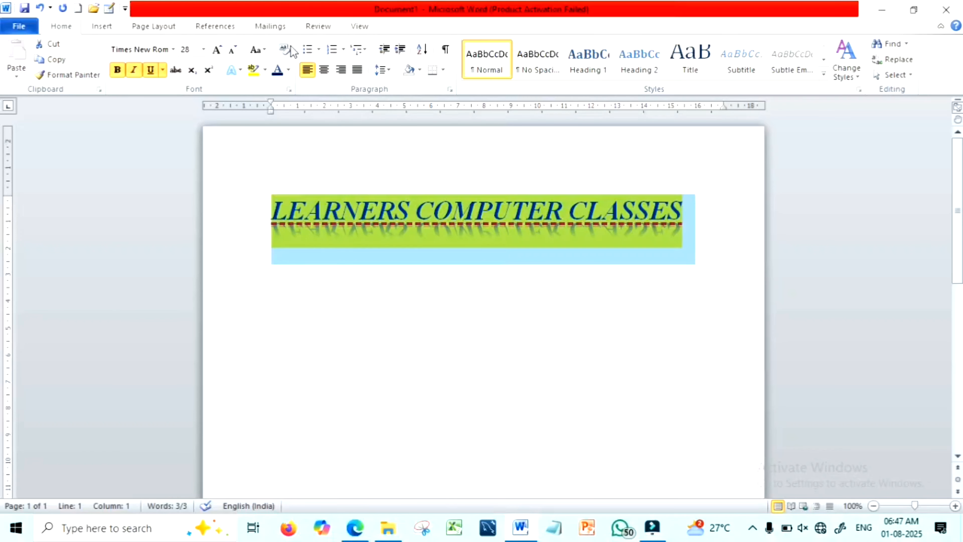
# Shrink the heading's font size stepwise to 18.
pyautogui.click(234, 50)
pyautogui.click(234, 50)
pyautogui.click(234, 51)
pyautogui.click(234, 50)
pyautogui.click(234, 50)
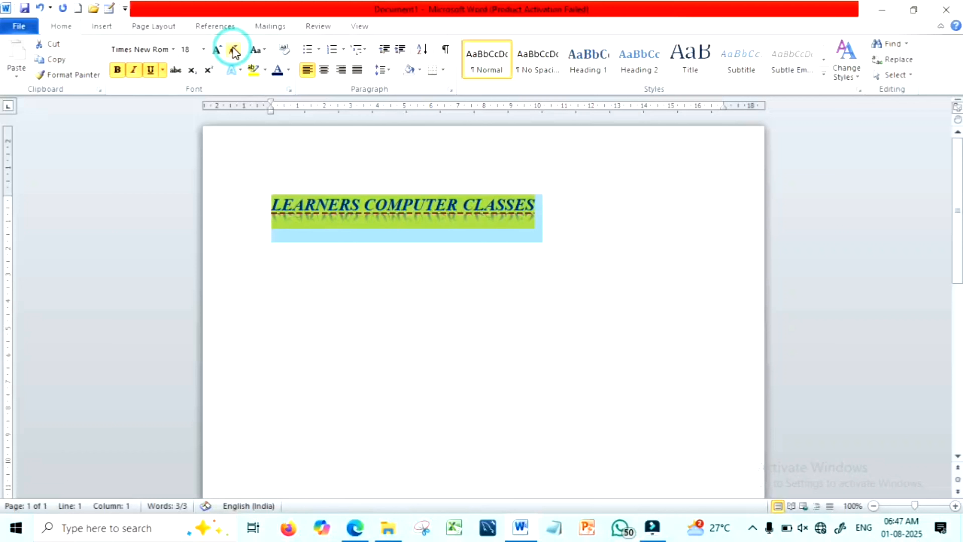
# Try centre, right and left alignment on the heading, finishing with justified alignment.
pyautogui.click(327, 75)
pyautogui.click(340, 71)
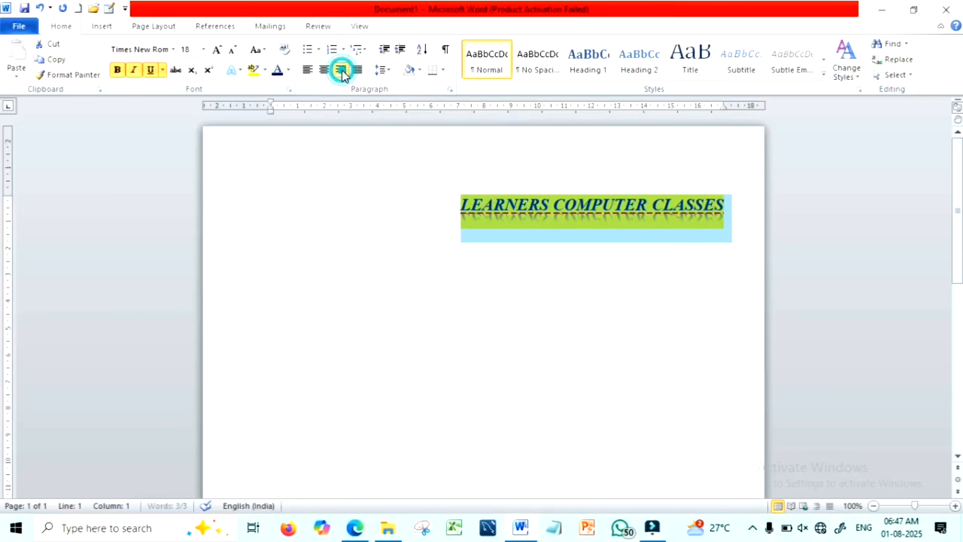
pyautogui.click(308, 70)
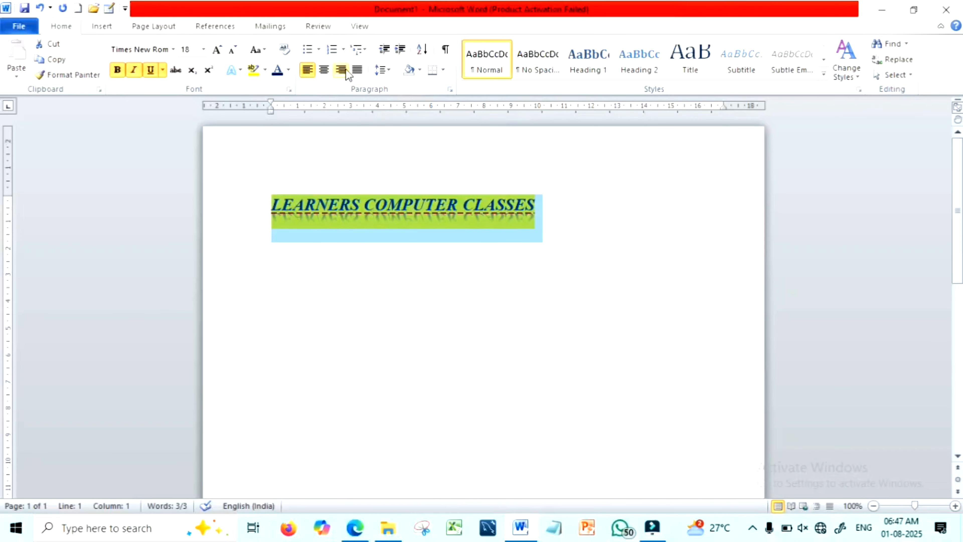
pyautogui.click(358, 70)
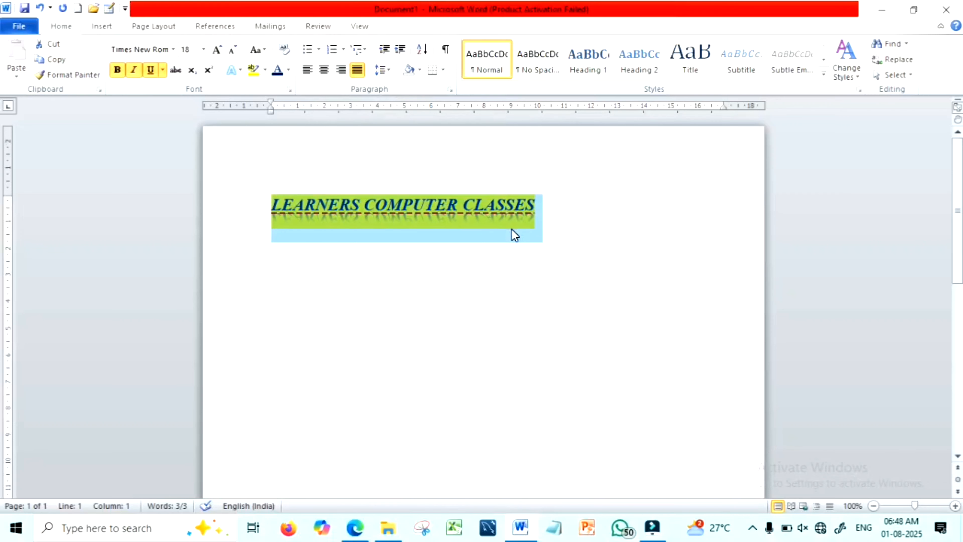
# Start a new paragraph below the heading with underline, italic and bold turned off.
pyautogui.click(542, 210)
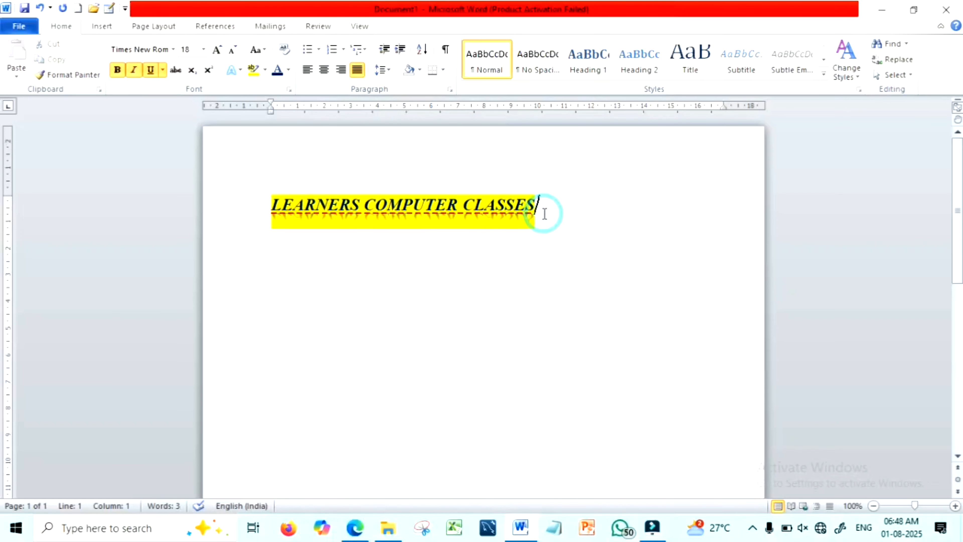
pyautogui.press('Return')
pyautogui.click(150, 70)
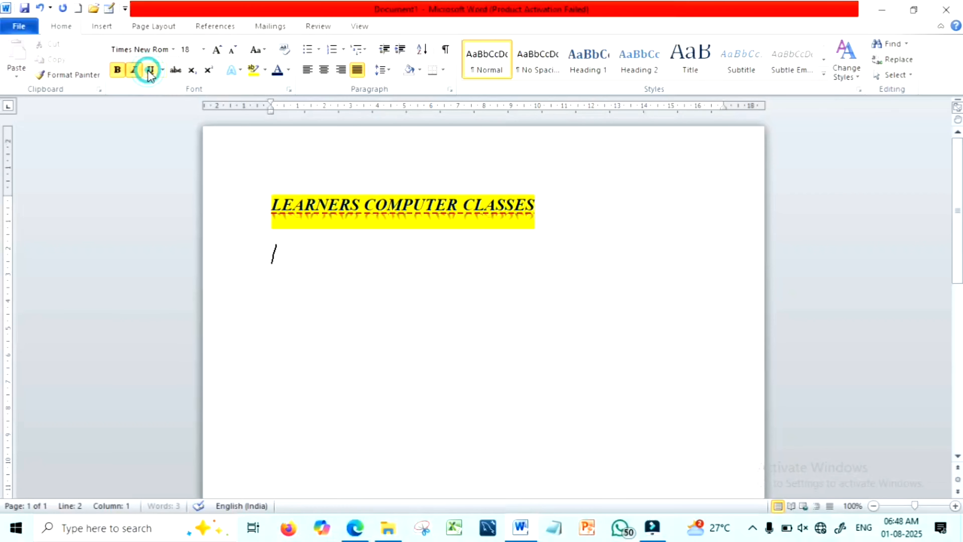
pyautogui.click(133, 70)
pyautogui.click(117, 69)
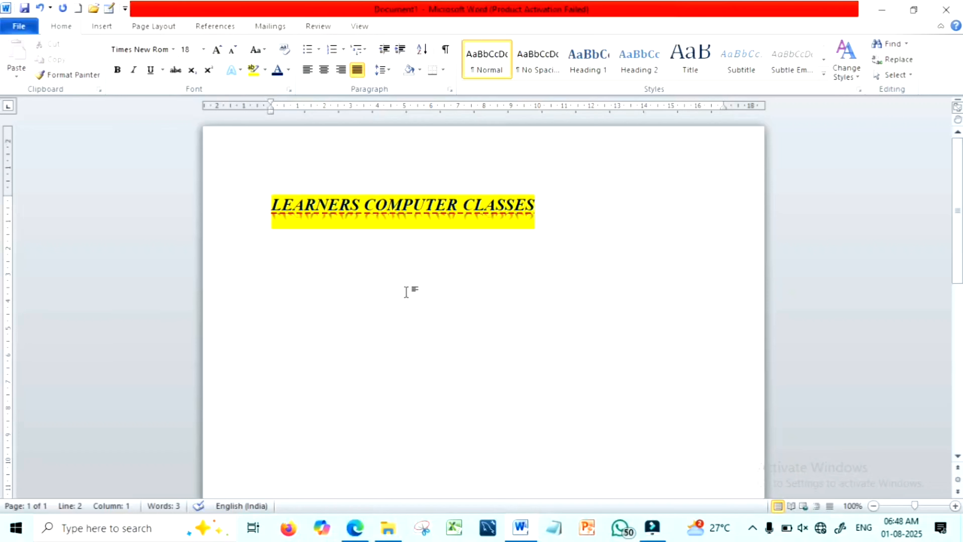
# Write the line "List of course" followed by DCA, ADCA, DTP and TALLY on separate lines.
pyautogui.write('List of course')
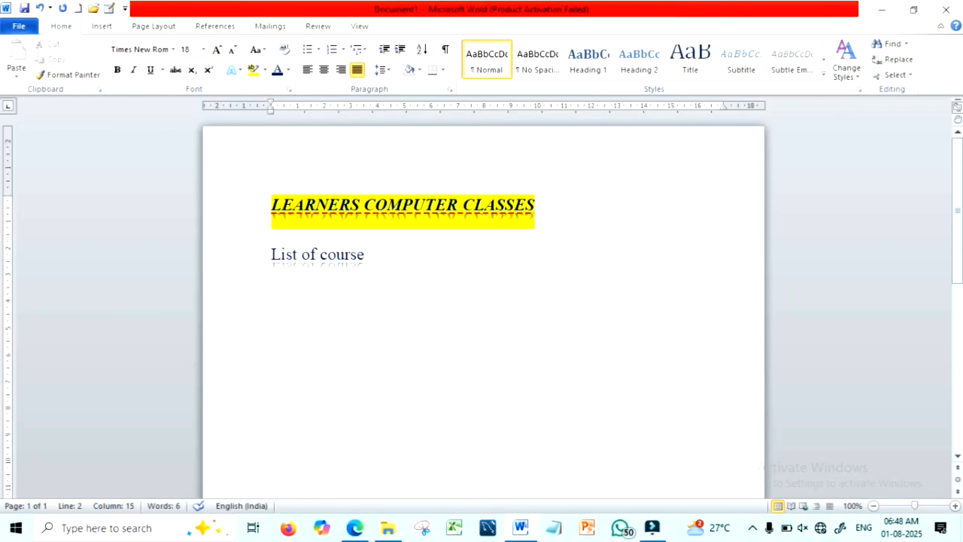
pyautogui.press('Return')
pyautogui.write('DCA')
pyautogui.press('Return')
pyautogui.write('ADV')
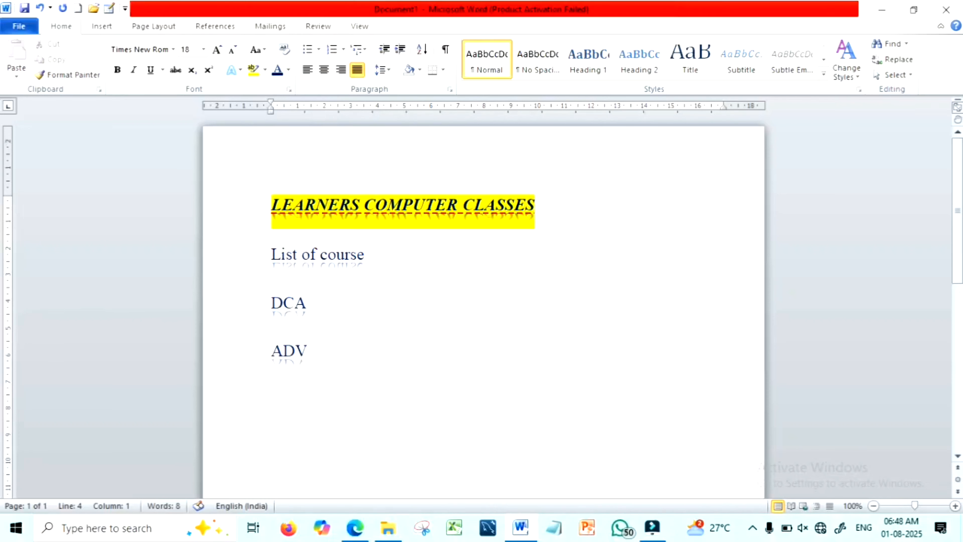
pyautogui.press('BackSpace')
pyautogui.write('CA')
pyautogui.press('Return')
pyautogui.write('DTP')
pyautogui.press('Return')
pyautogui.write('TALLY')
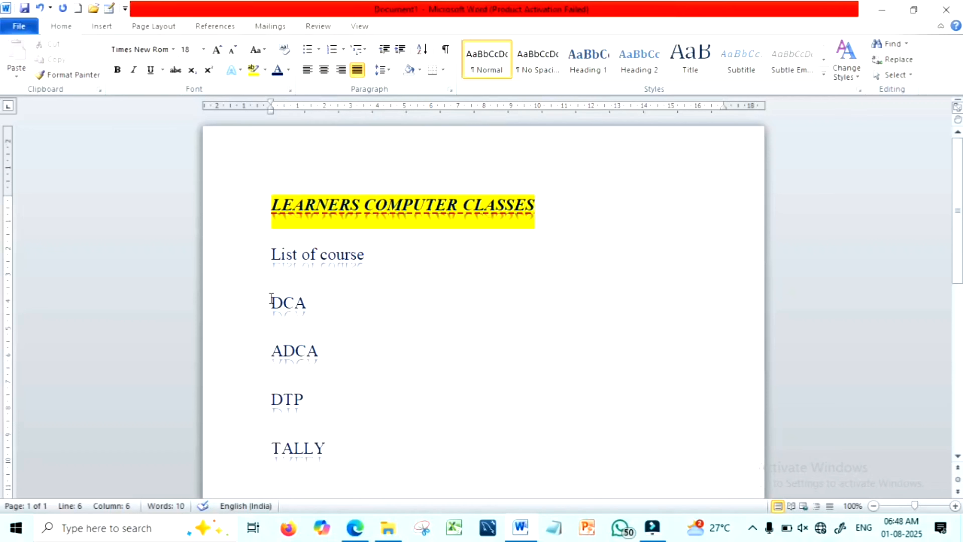
# Apply arrowhead bullets to the lines DCA through TALLY, and preview the numbering formats without applying one.
pyautogui.moveTo(271, 300); pyautogui.dragTo(323, 449)
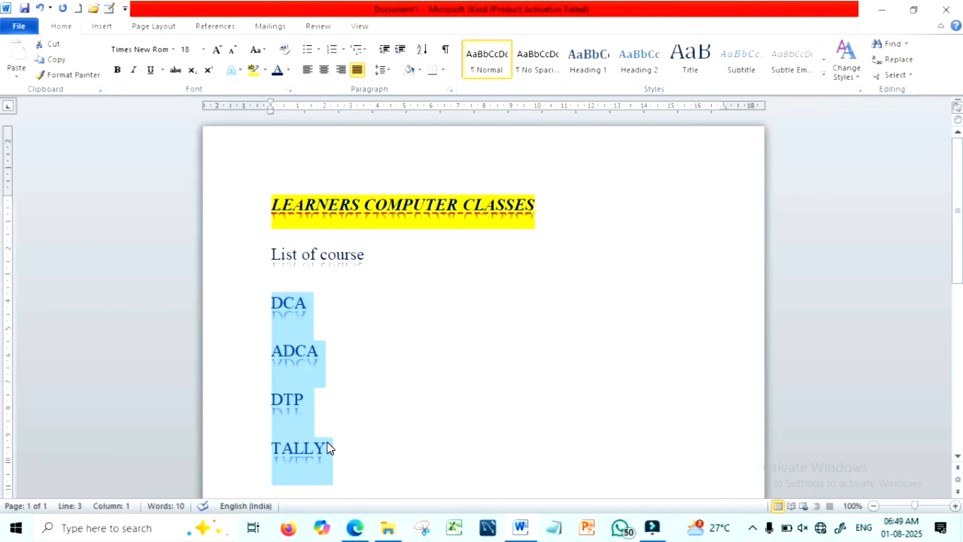
pyautogui.click(320, 50)
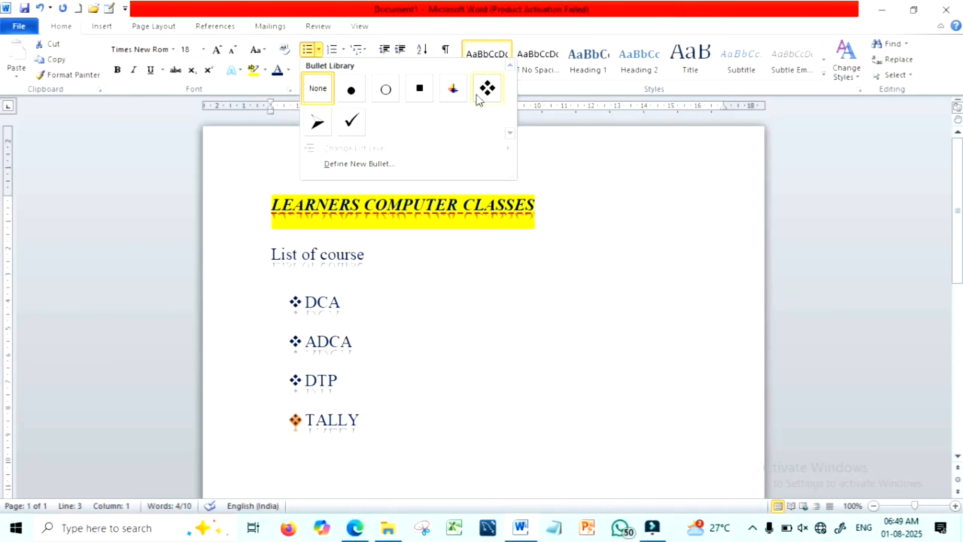
pyautogui.click(317, 122)
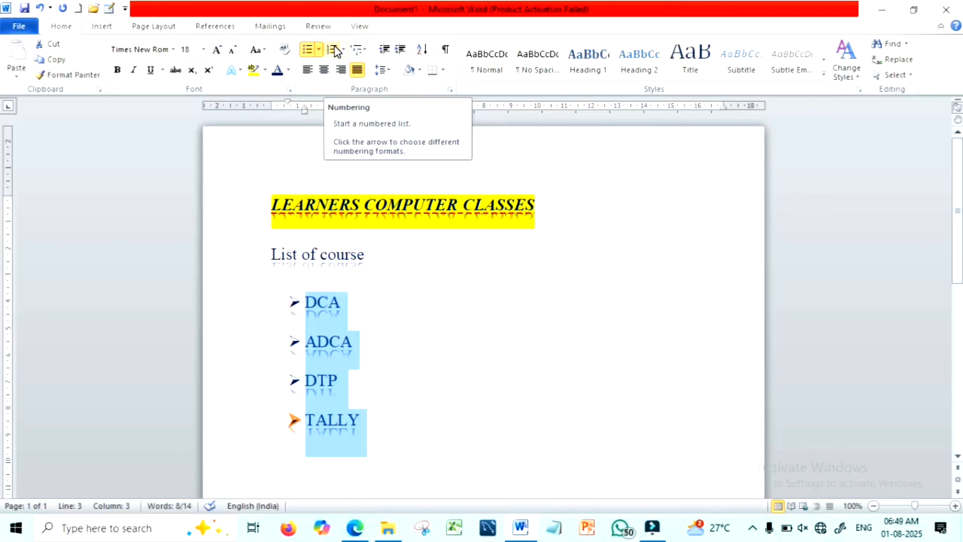
pyautogui.click(343, 49)
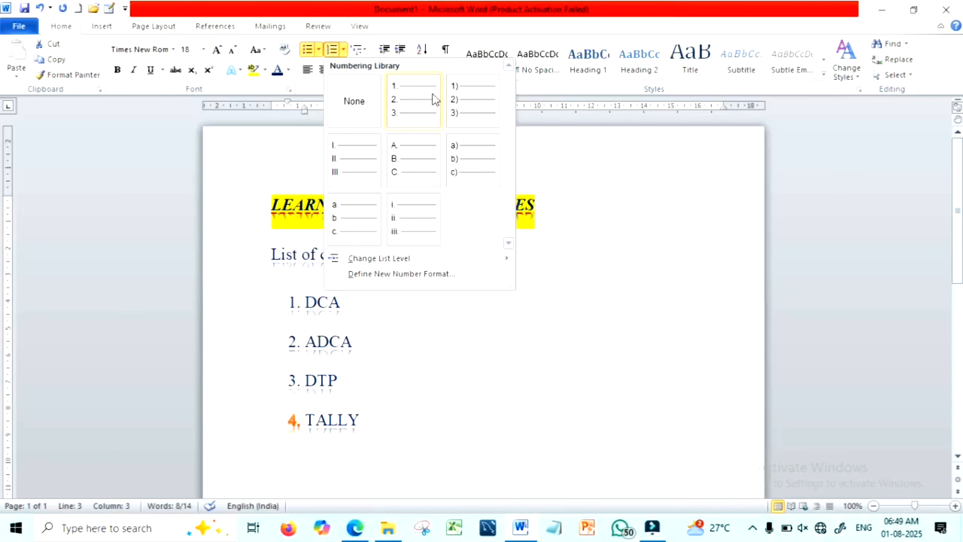
pyautogui.click(514, 361)
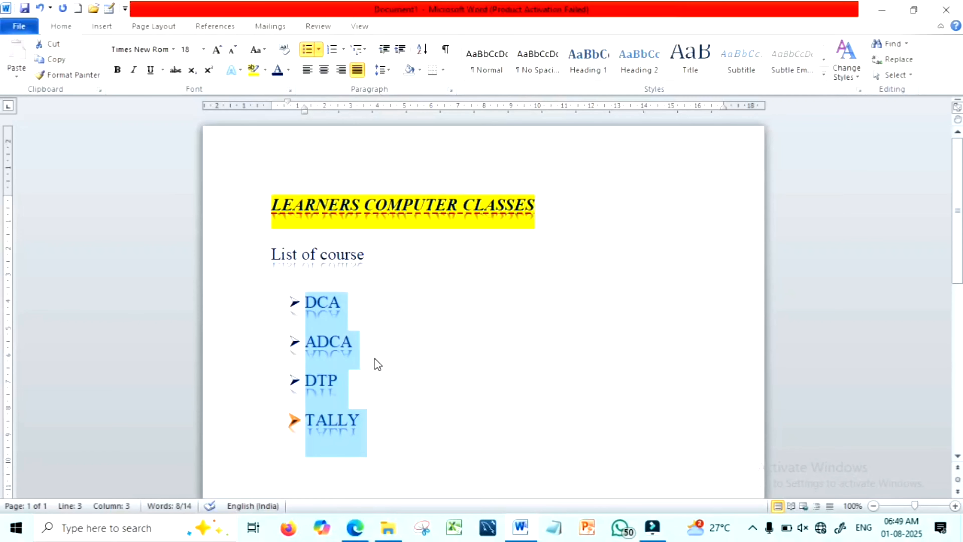
# Examine the multilevel list formats available for the selected course lines.
pyautogui.click(366, 50)
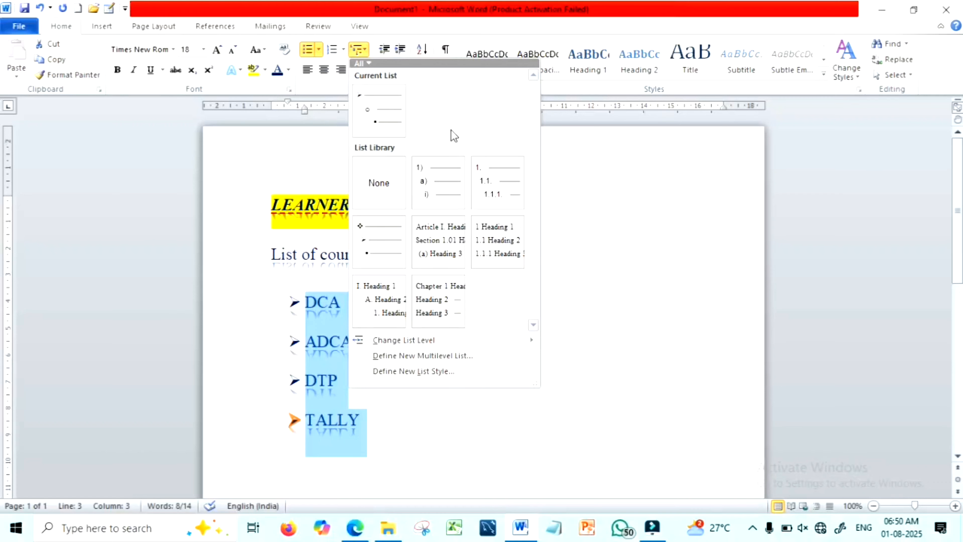
pyautogui.click(626, 200)
# Add the line "WHO IS THE CM OF JHARKHAND" without a bullet below TALLY.
pyautogui.click(475, 459)
pyautogui.press('Return')
pyautogui.press('BackSpace')
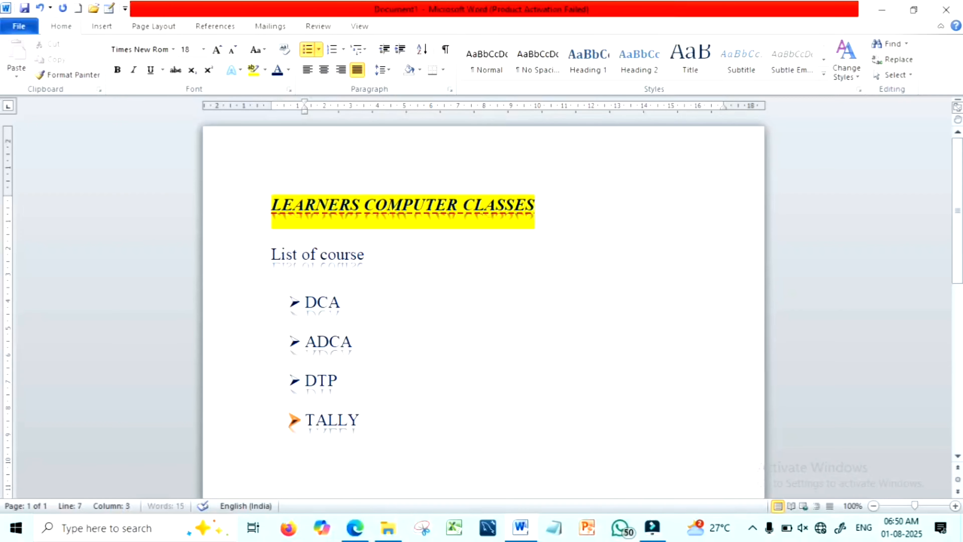
pyautogui.write('WH')
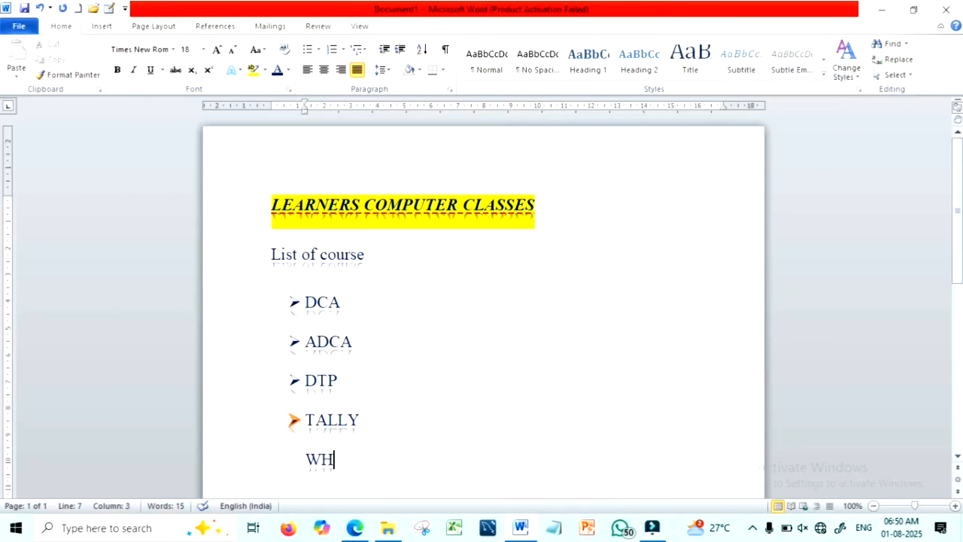
pyautogui.write('O IS THE CM OF JH')
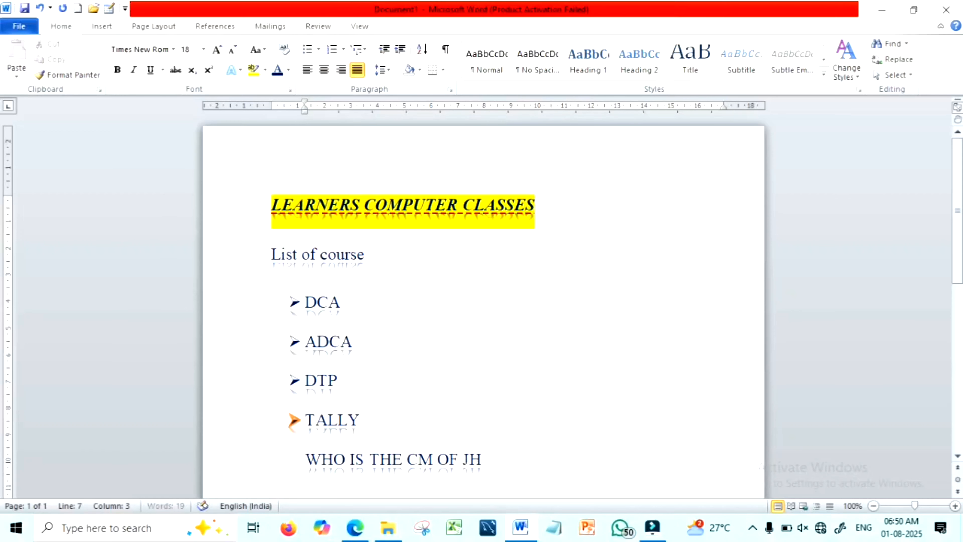
pyautogui.write('ARKHAND')
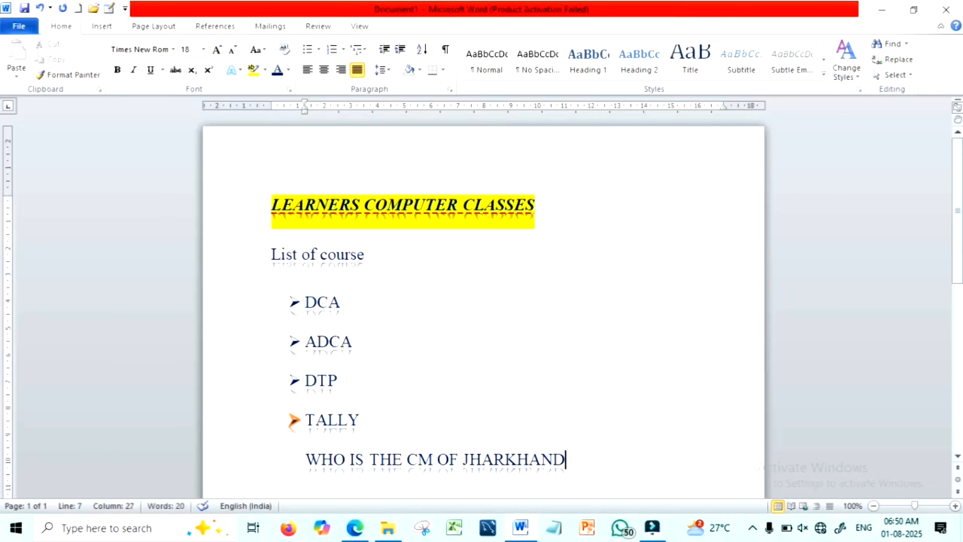
pyautogui.press('Return')
# Apply the 1. 2. 3. numbering format to the line "WHO IS THE CM OF JHARKHAND".
pyautogui.click(304, 413)
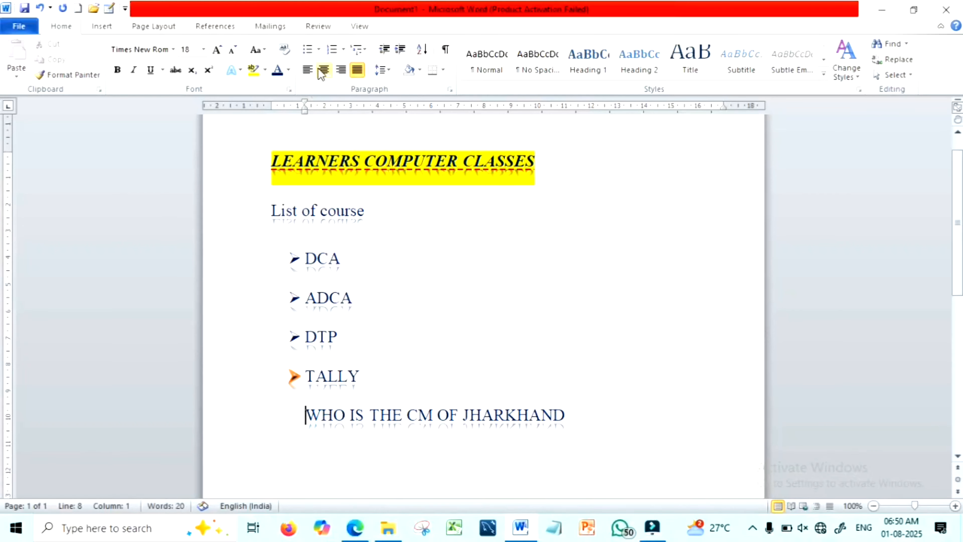
pyautogui.click(346, 50)
pyautogui.click(409, 97)
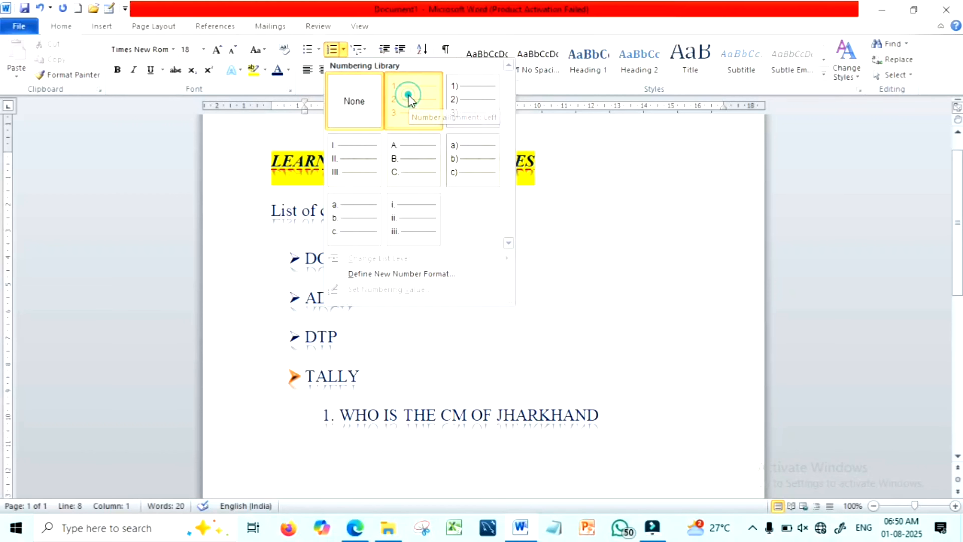
# Add indented lettered options NARENDRA MODI, NITESH KUMAR, LALU YADAV and HEMANT SOREN under the first question.
pyautogui.click(621, 418)
pyautogui.press('Return')
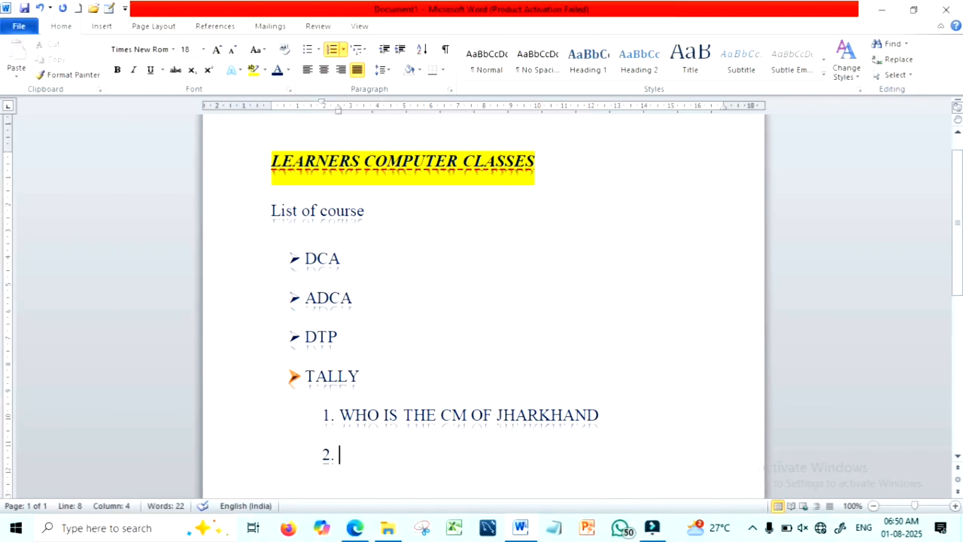
pyautogui.press('Tab')
pyautogui.write('NA')
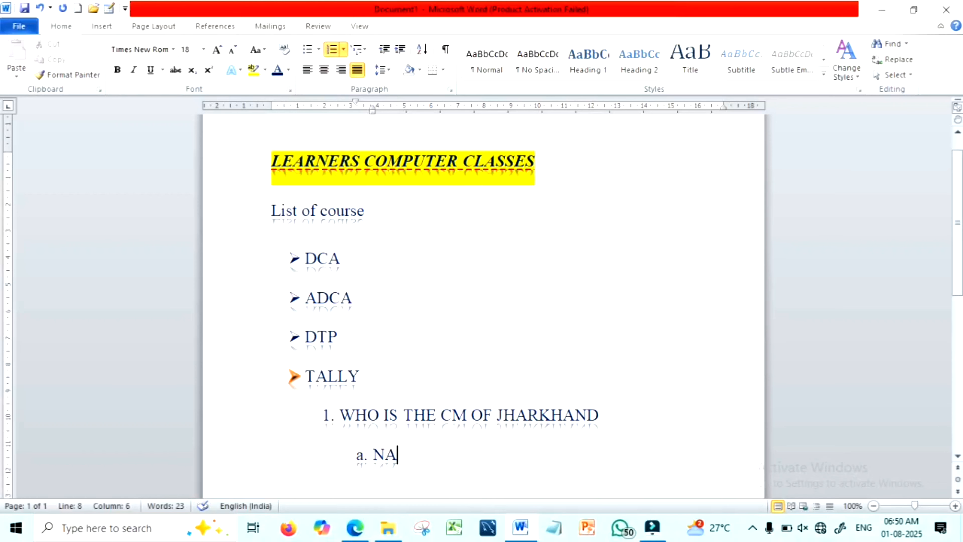
pyautogui.write('RENDRA MODI')
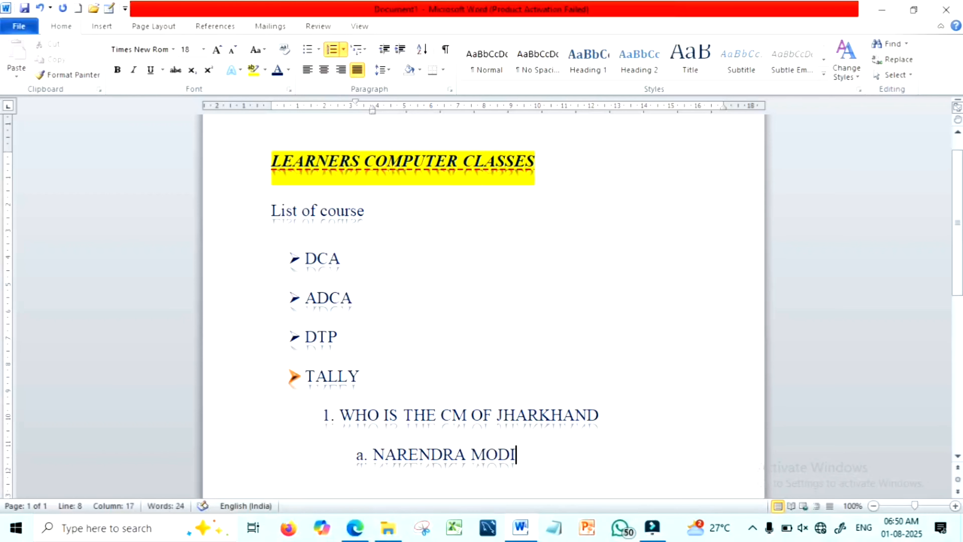
pyautogui.press('Return')
pyautogui.write('NITESH KUMA')
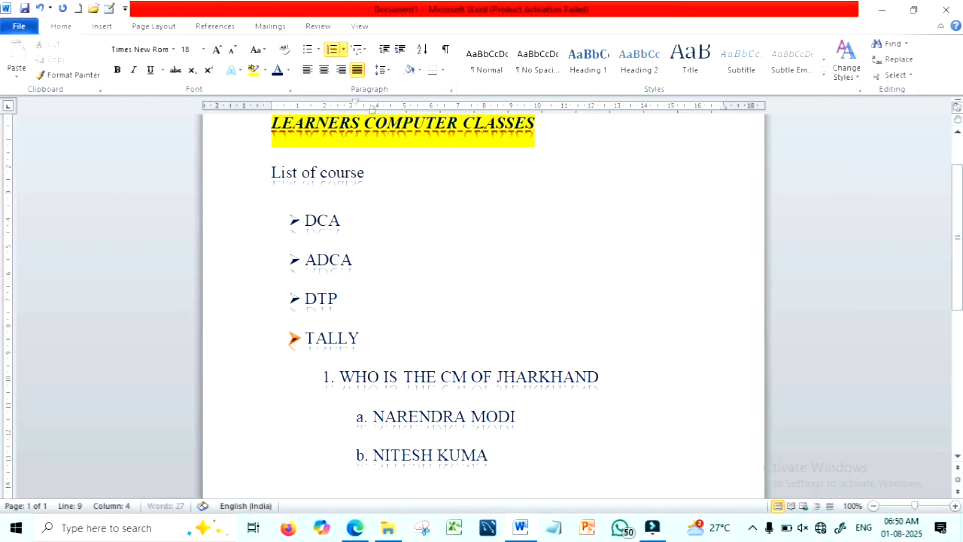
pyautogui.write('R')
pyautogui.press('Return')
pyautogui.write('LALU')
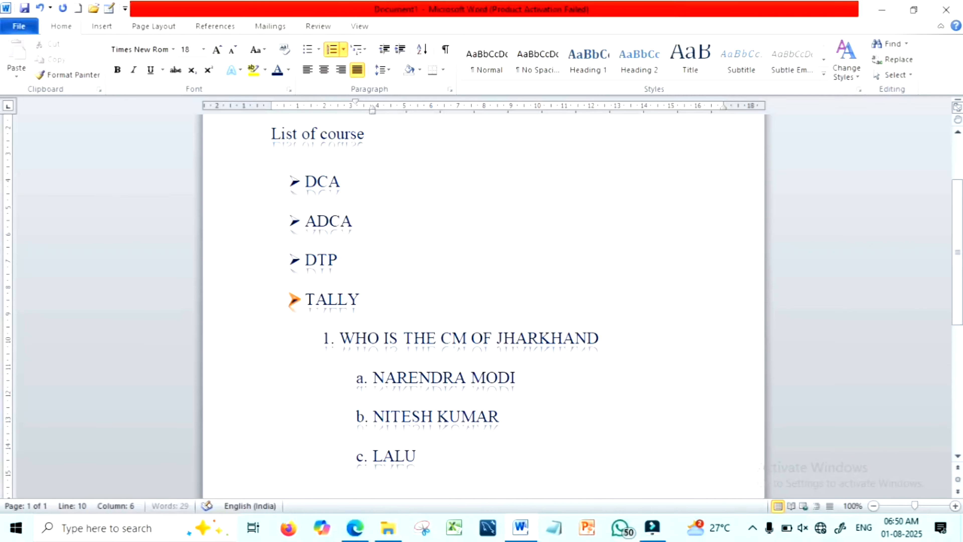
pyautogui.write(' YADAV')
pyautogui.press('Return')
pyautogui.write('HEM')
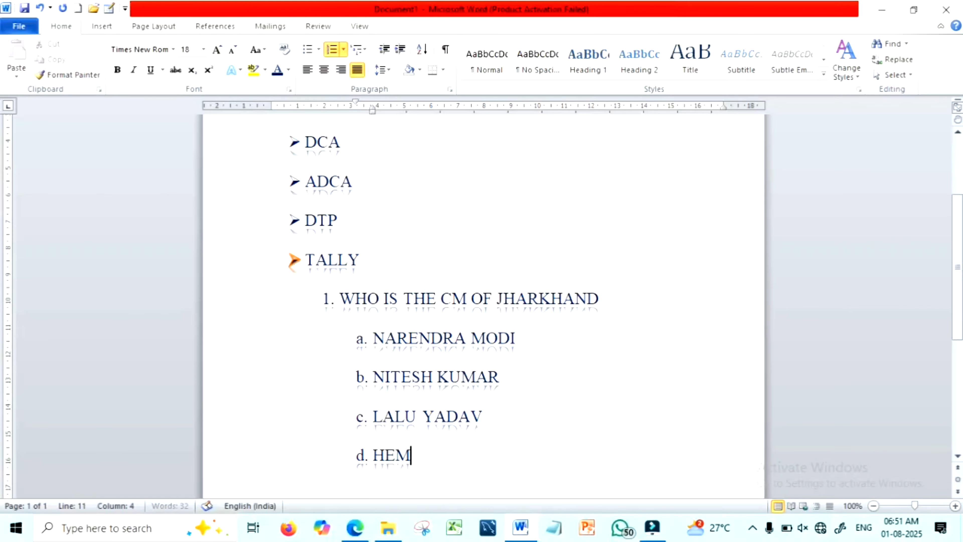
pyautogui.write('ANT SOREN')
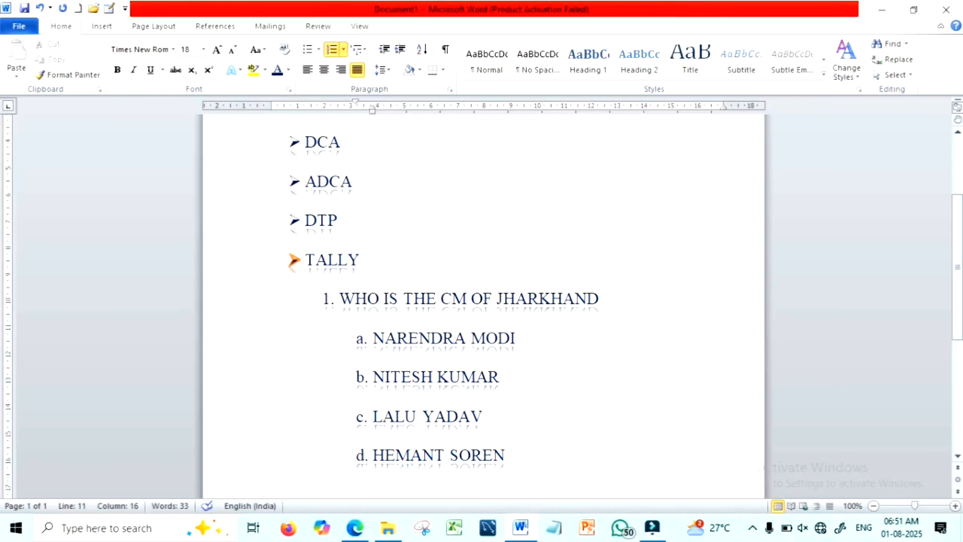
pyautogui.moveTo(340, 299); pyautogui.dragTo(508, 459)
pyautogui.click(240, 70)
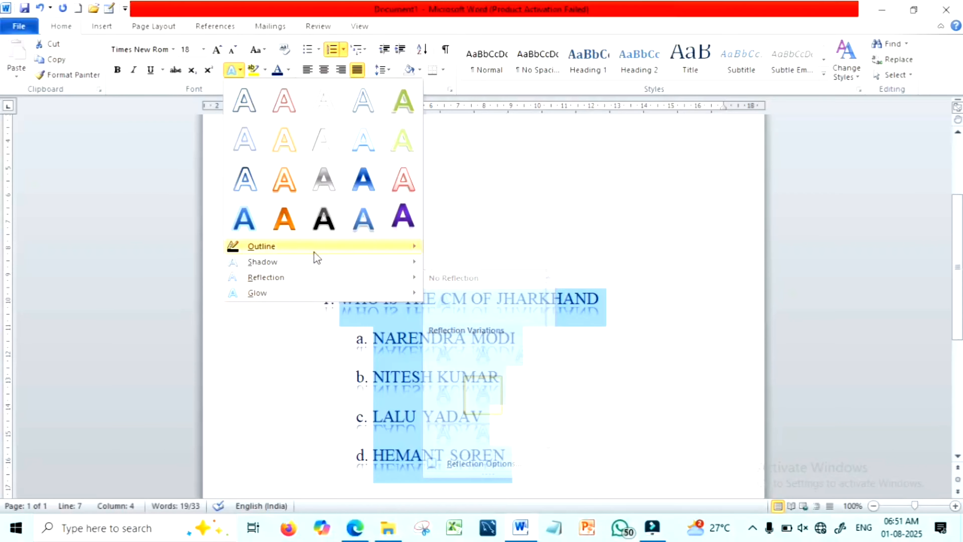
pyautogui.moveTo(320, 264)
pyautogui.click(440, 157)
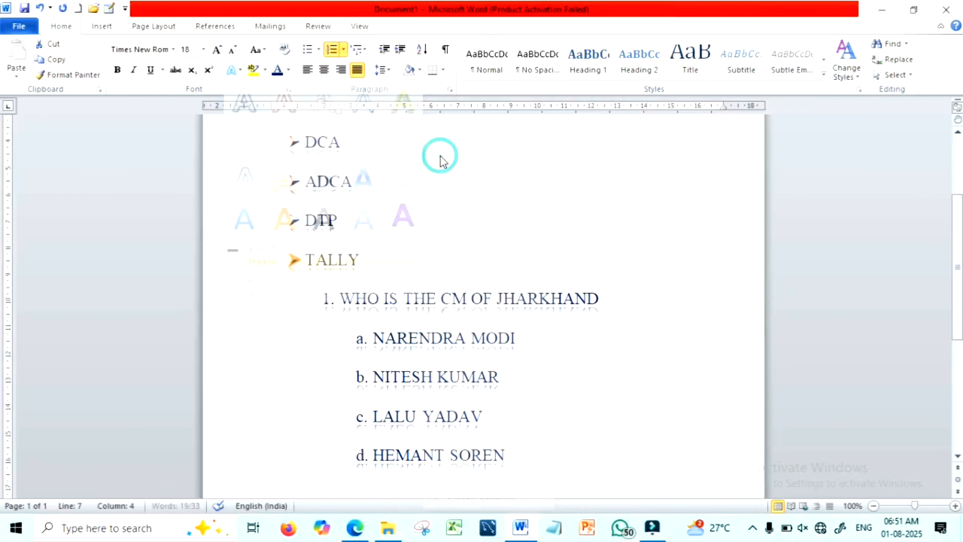
pyautogui.click(479, 340)
pyautogui.click(579, 369)
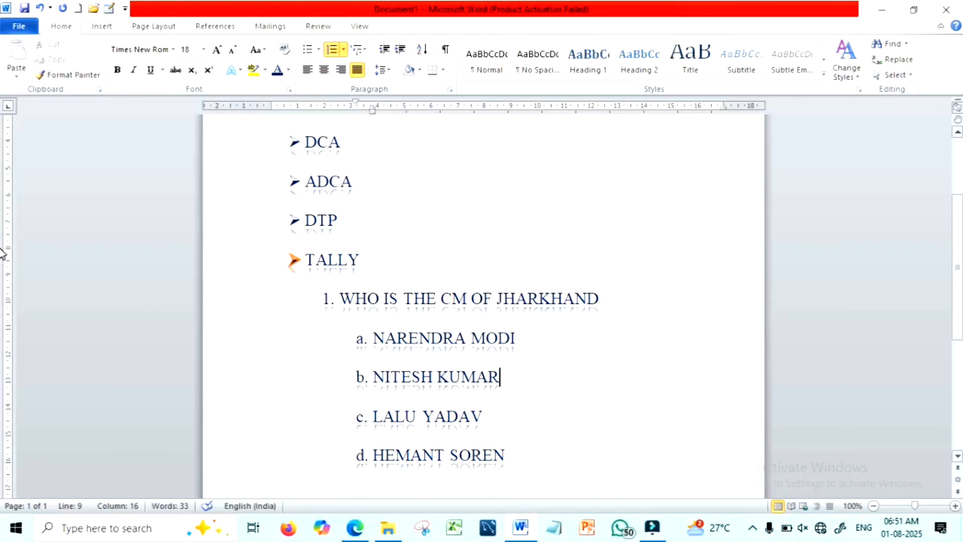
# Add "WHO IS PM OF INDIA?" as the second main-level numbered question below HEMANT SOREN.
pyautogui.scroll(-1, 579, 369)
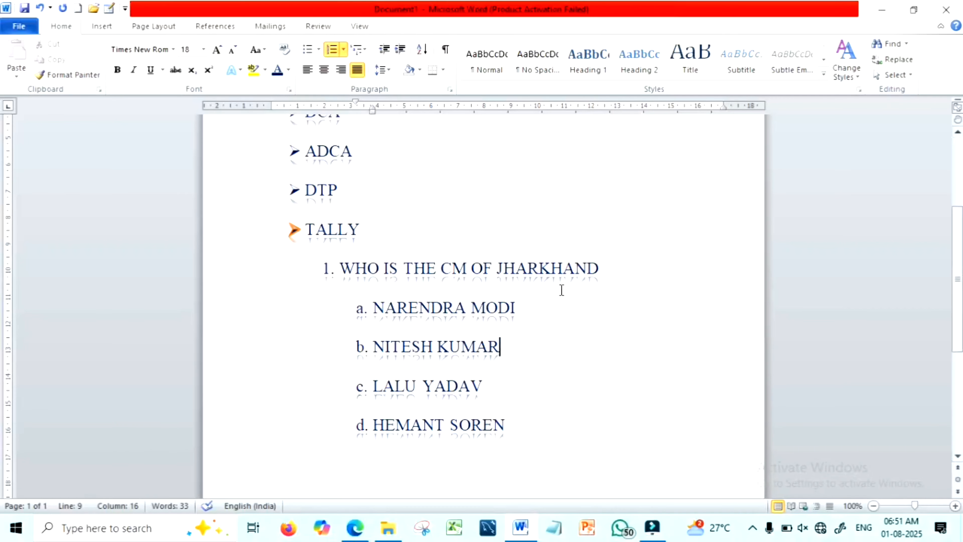
pyautogui.scroll(-2, 936, 276)
pyautogui.scroll(3, 540, 447)
pyautogui.click(527, 449)
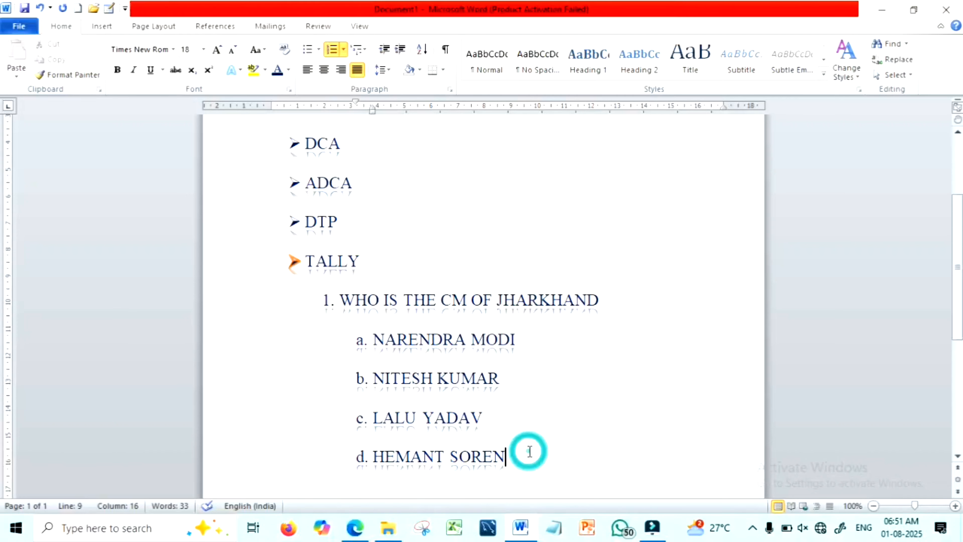
pyautogui.press('Return')
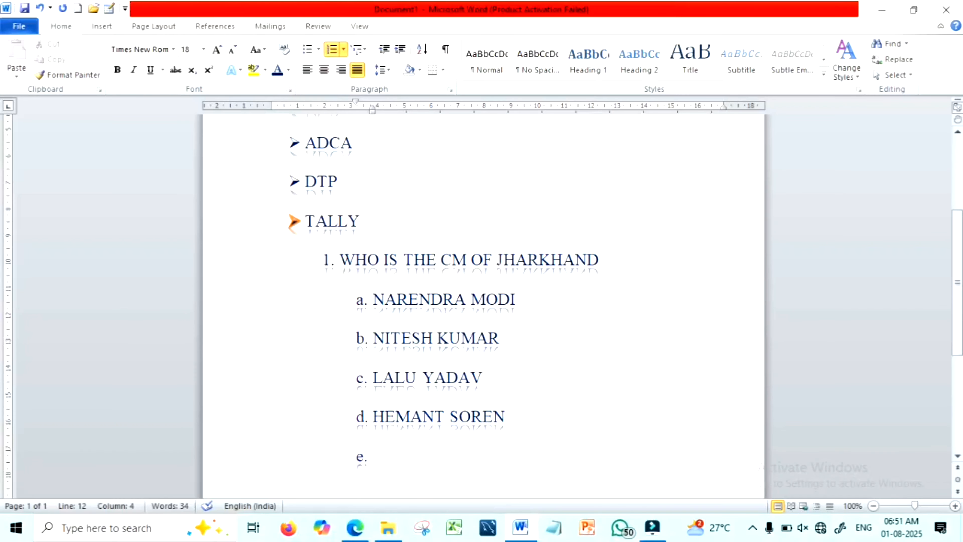
pyautogui.press('Tab')
pyautogui.hotkey('shift', 'Tab')
pyautogui.hotkey('shift', 'Tab')
pyautogui.write('WHO IS')
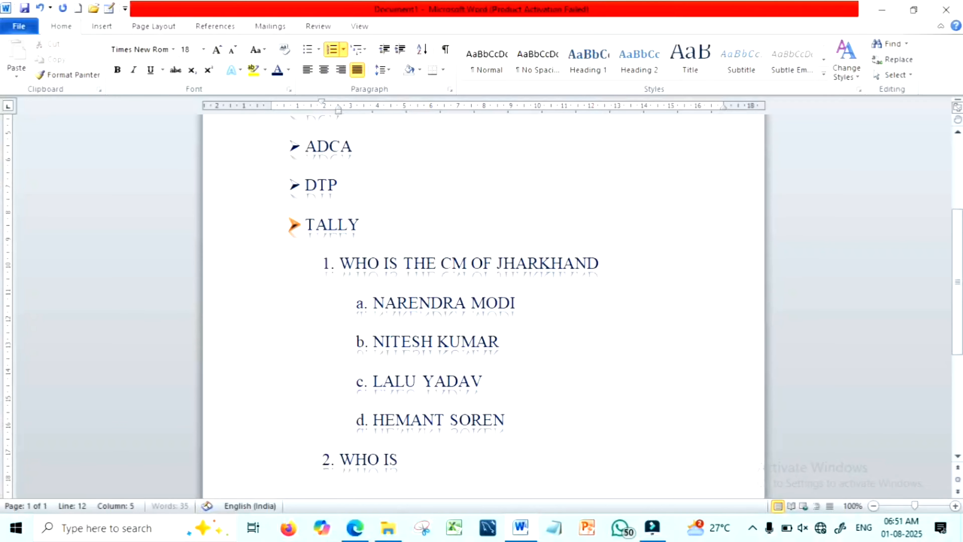
pyautogui.write(' P.')
pyautogui.write('M OF INDIA')
pyautogui.write('?')
# Add indented lettered options MODI, LALU YADAV, NITESH KUMAR and HEMANT SOREN under the second question.
pyautogui.press('Return')
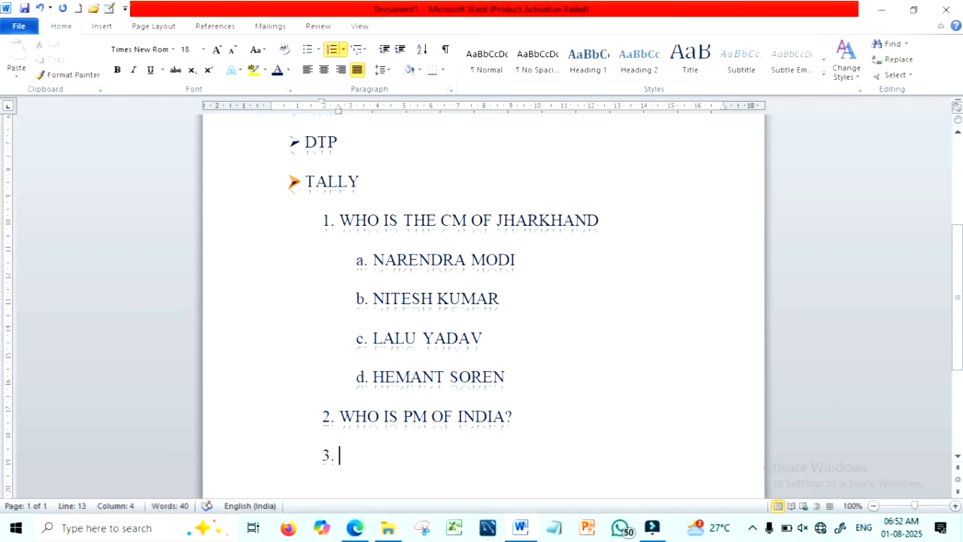
pyautogui.press('Tab')
pyautogui.write('MODI')
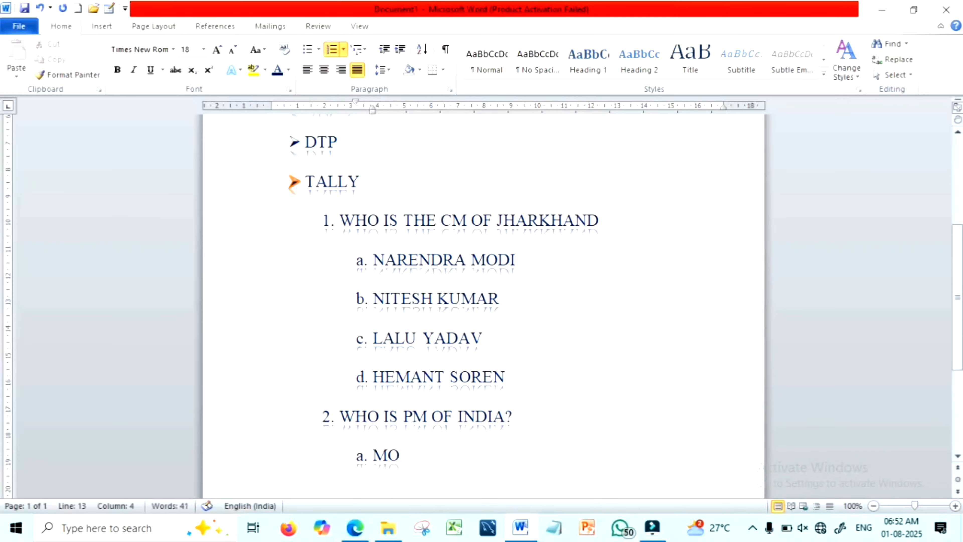
pyautogui.press('Return')
pyautogui.write('LALU YADAV')
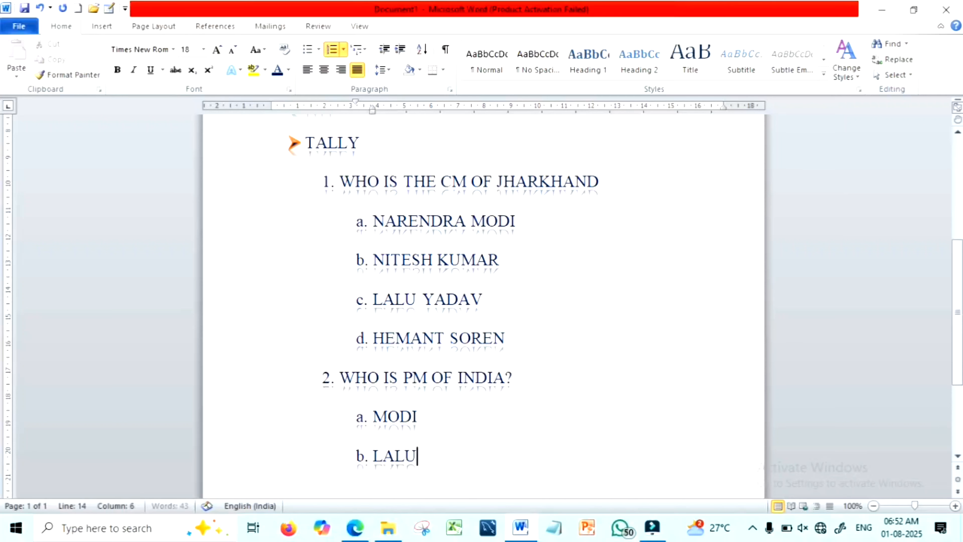
pyautogui.press('Return')
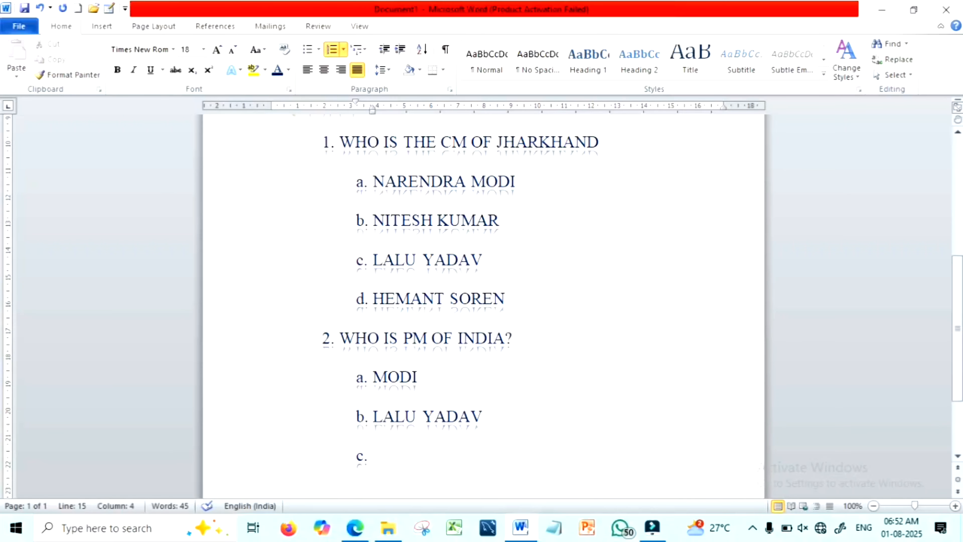
pyautogui.write('NITESH KUMAR')
pyautogui.press('Return')
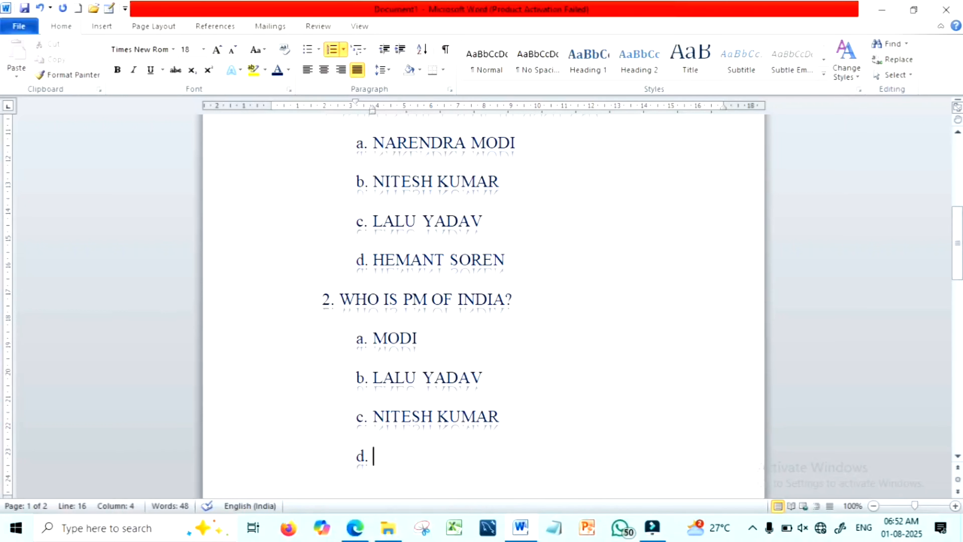
pyautogui.write('MEMANT')
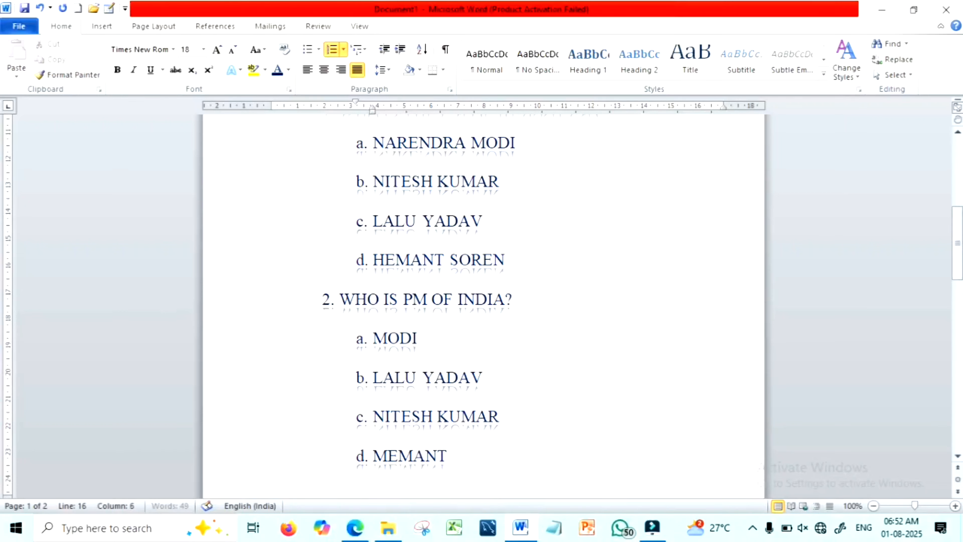
pyautogui.press('BackSpace')
pyautogui.press('BackSpace')
pyautogui.press('BackSpace')
pyautogui.press('BackSpace')
pyautogui.press('BackSpace')
pyautogui.press('BackSpace')
pyautogui.write('HEM')
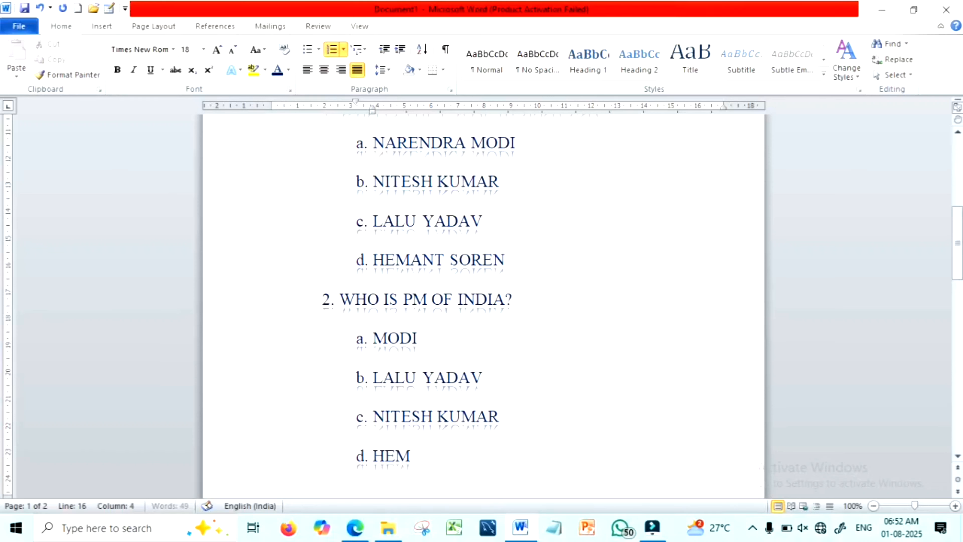
pyautogui.write('ANT SOREN')
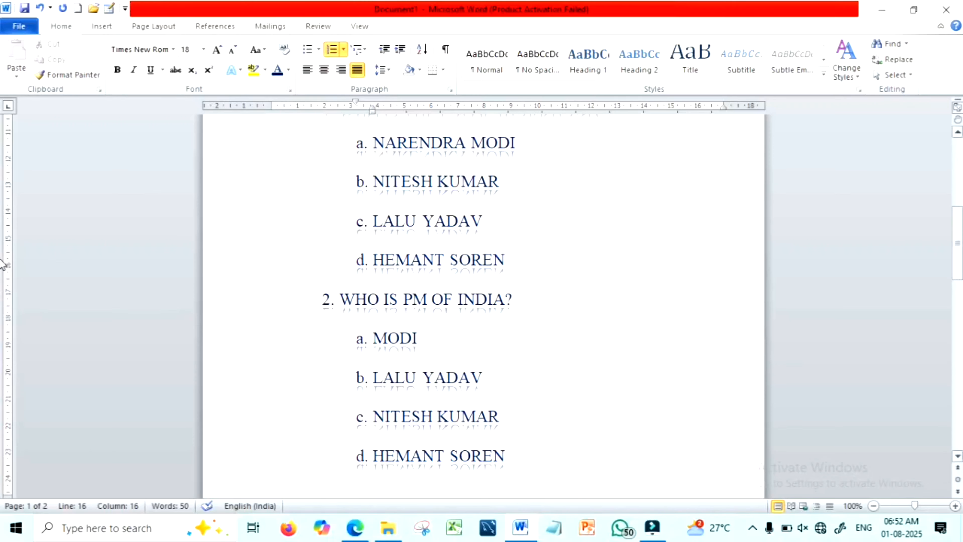
# Set the line spacing of the lines from "List of course" through TALLY to 1.0.
pyautogui.scroll(5, 315, 259)
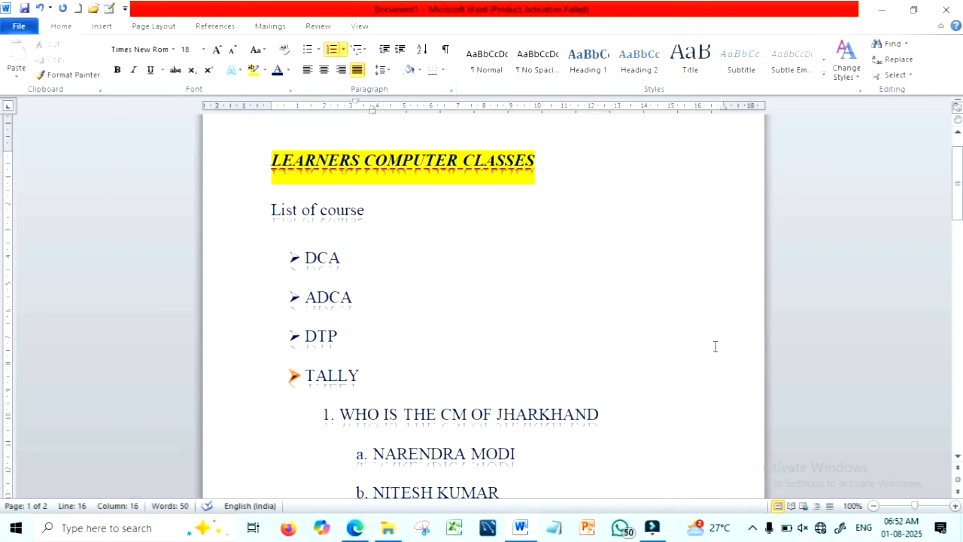
pyautogui.scroll(-1, 854, 228)
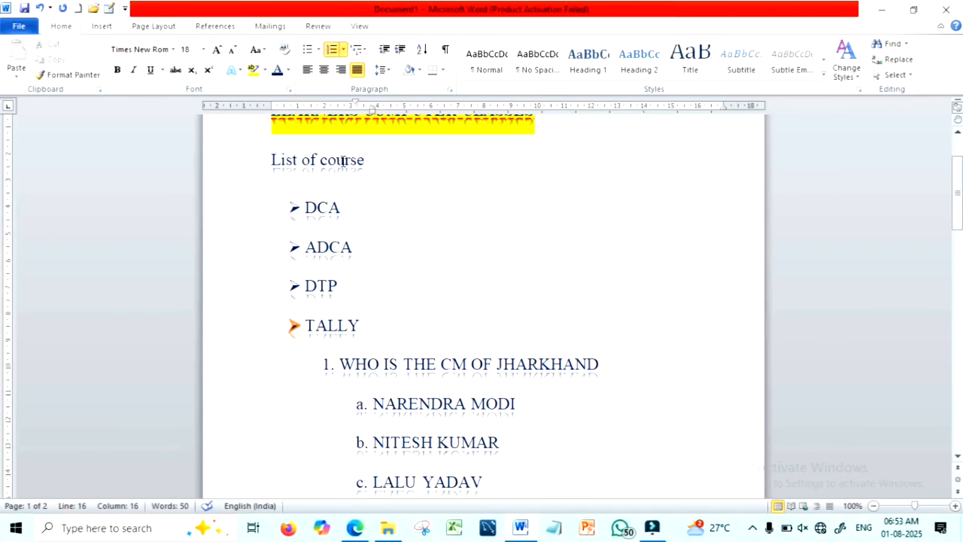
pyautogui.moveTo(267, 159); pyautogui.dragTo(402, 325)
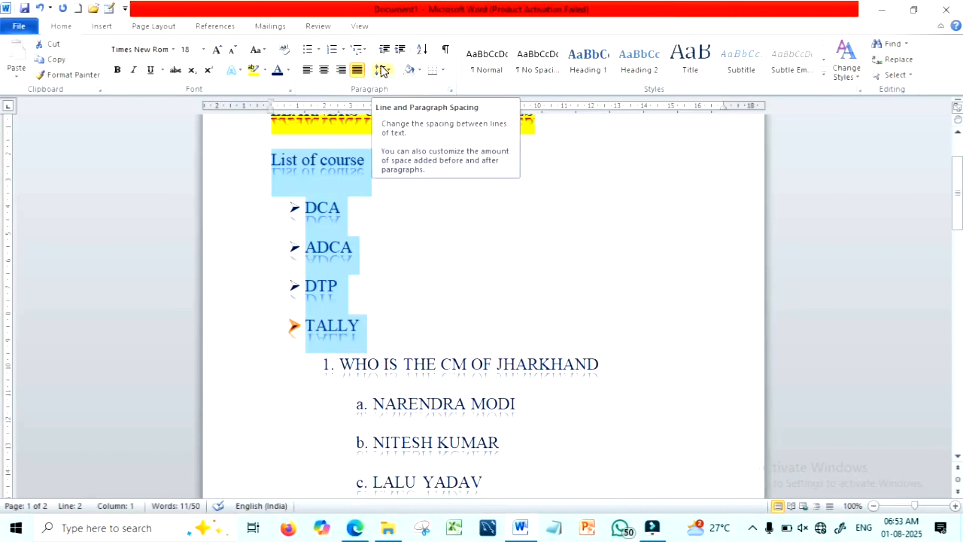
pyautogui.click(389, 70)
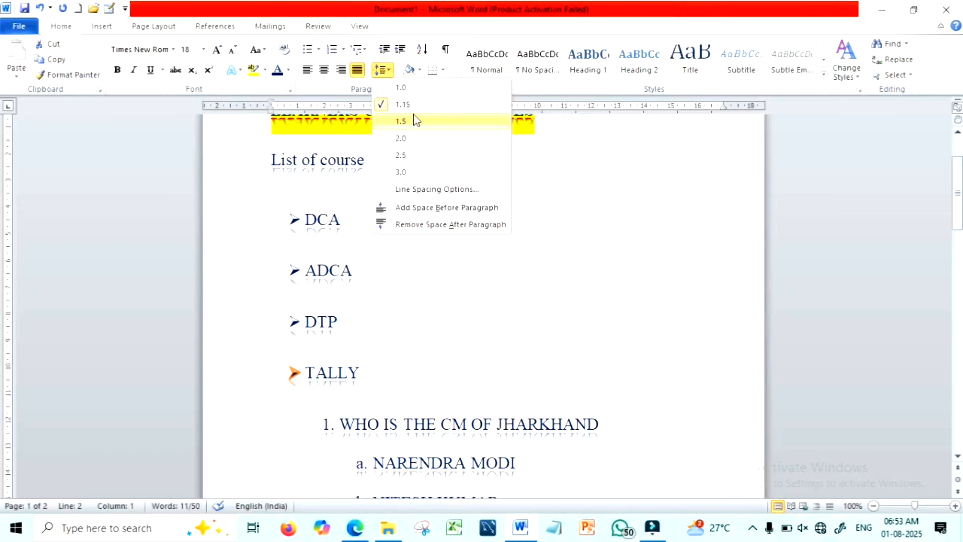
pyautogui.click(415, 89)
pyautogui.click(421, 189)
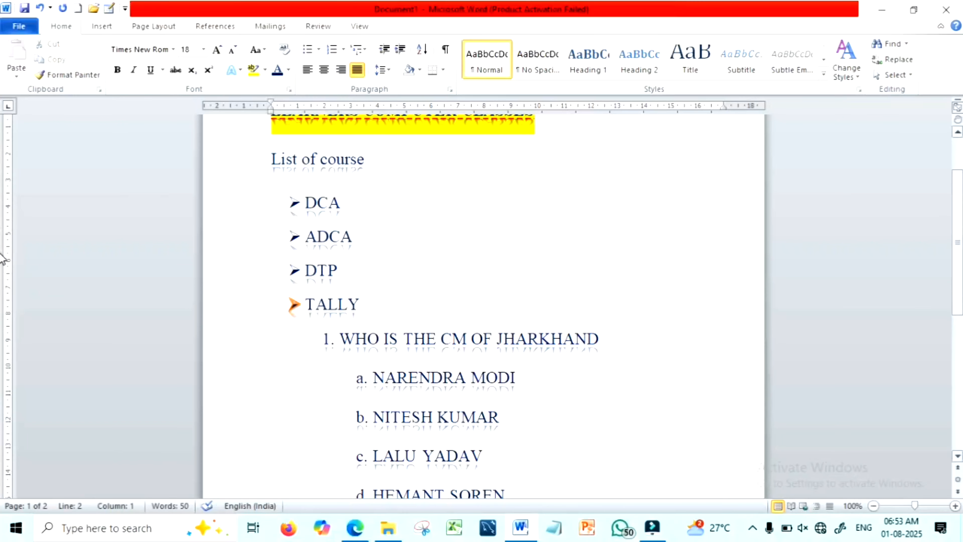
pyautogui.scroll(3, 3, 259)
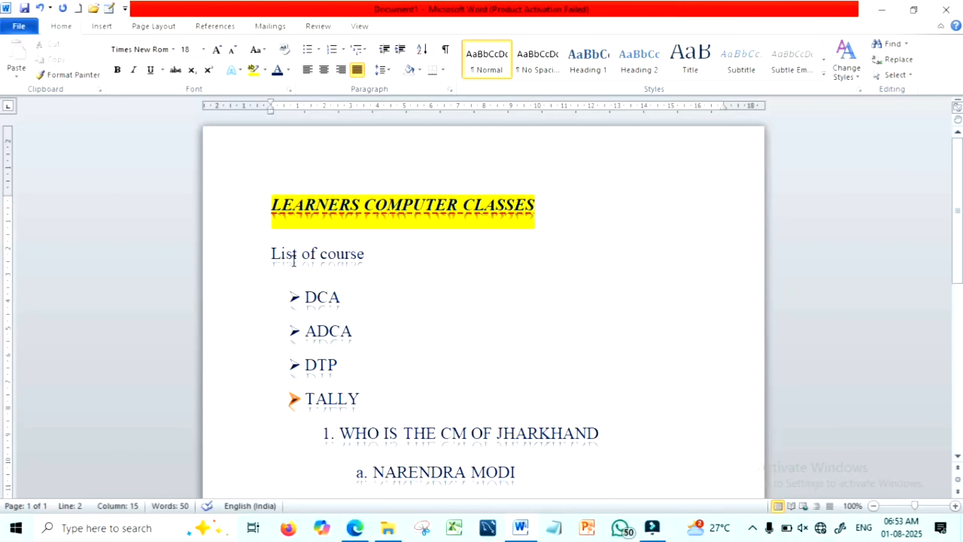
# Try to remove the text shadow from the lines "List of course" through TALLY with the No Shadow option.
pyautogui.moveTo(272, 254); pyautogui.dragTo(398, 392)
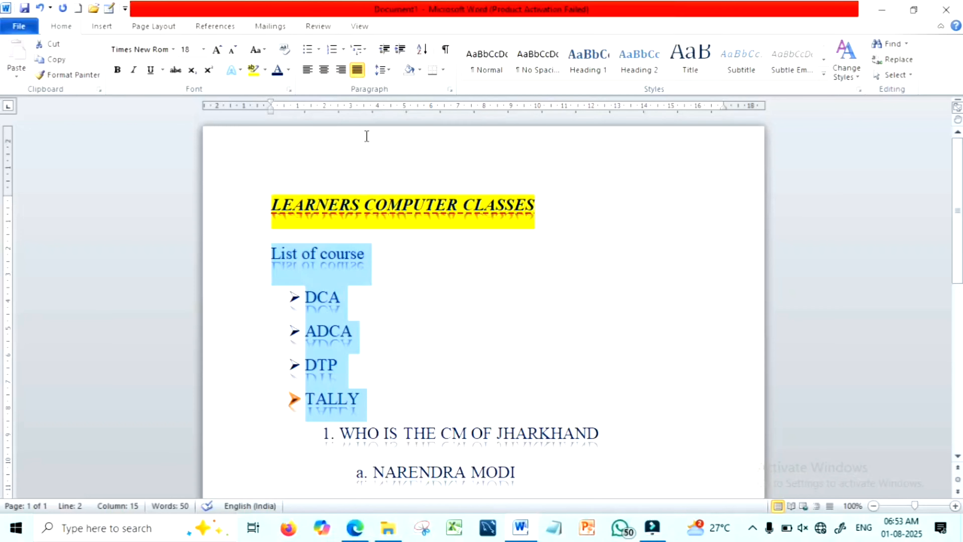
pyautogui.click(265, 73)
pyautogui.click(296, 148)
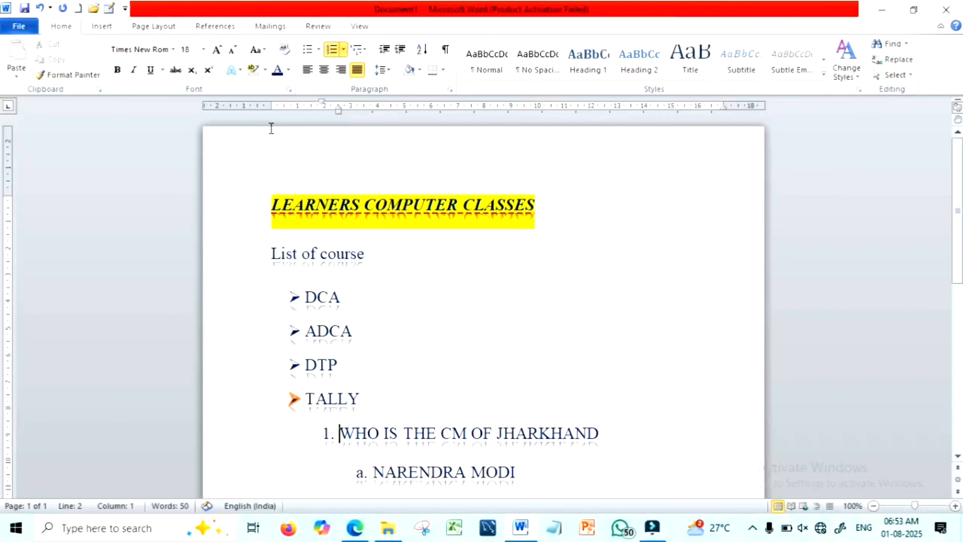
pyautogui.click(240, 71)
pyautogui.moveTo(316, 264)
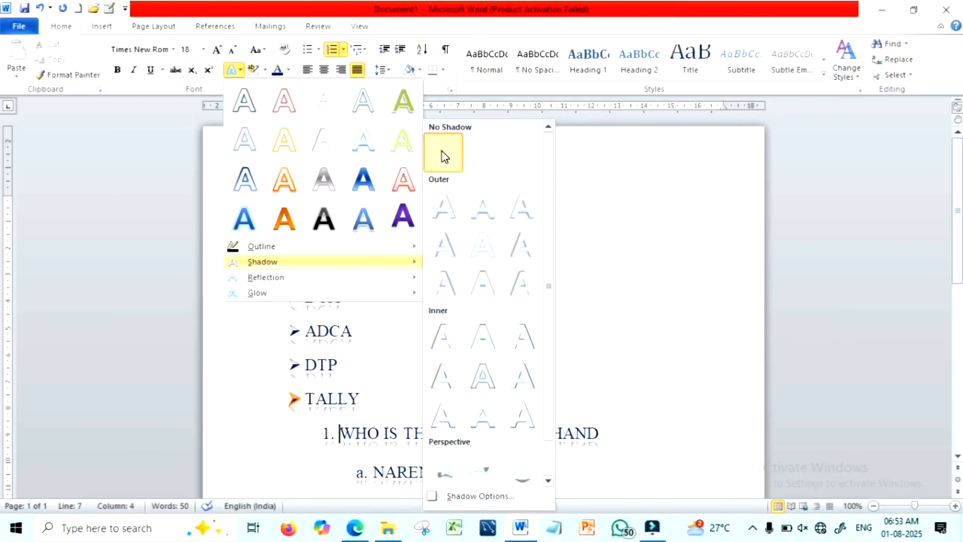
pyautogui.click(444, 165)
pyautogui.moveTo(272, 253); pyautogui.dragTo(354, 393)
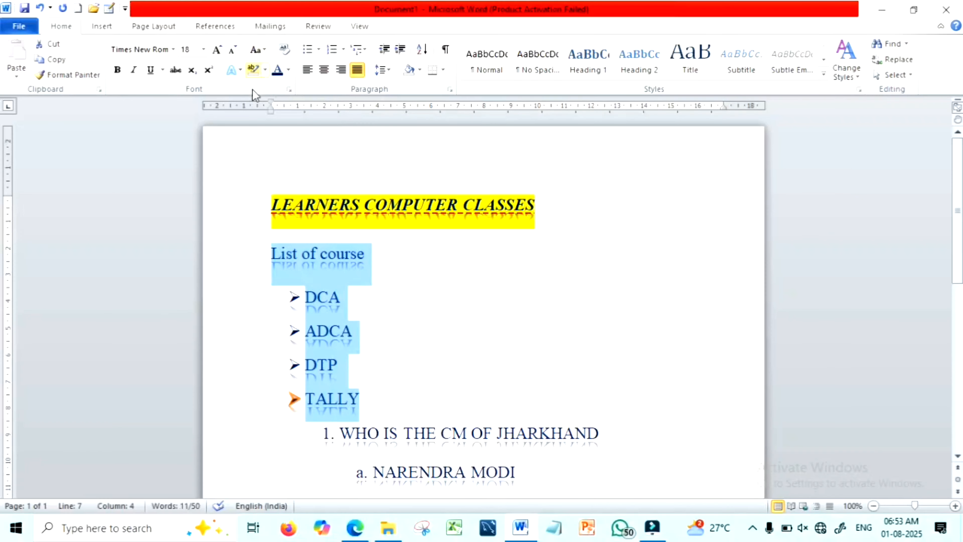
pyautogui.click(240, 71)
pyautogui.moveTo(338, 264)
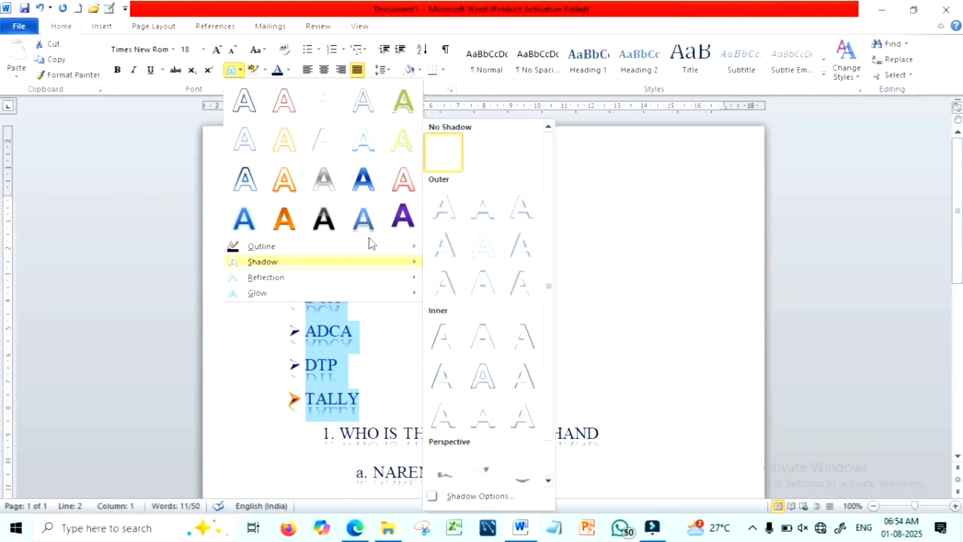
pyautogui.click(416, 284)
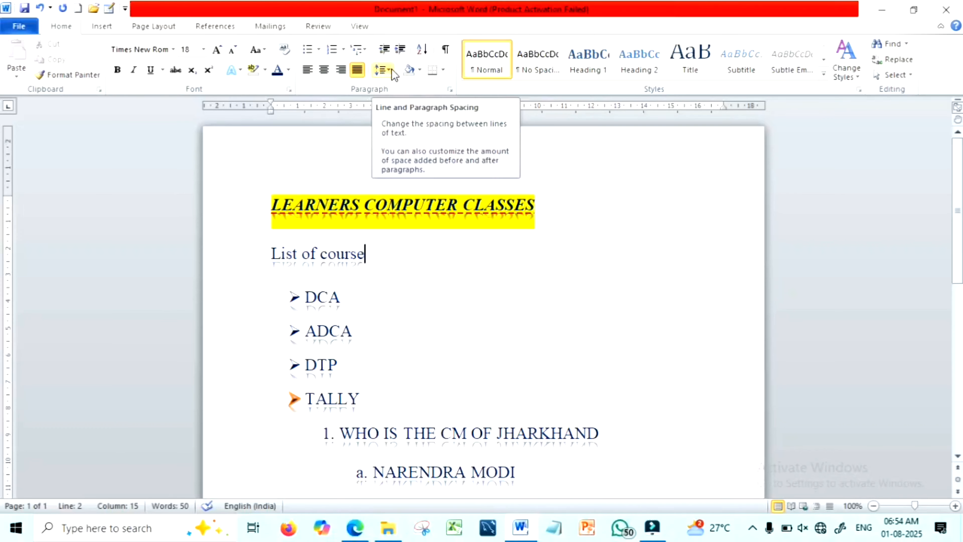
# Increase the indent of the LEARNERS COMPUTER CLASSES heading by two levels and decrease it back to the margin, twice over.
pyautogui.click(266, 205)
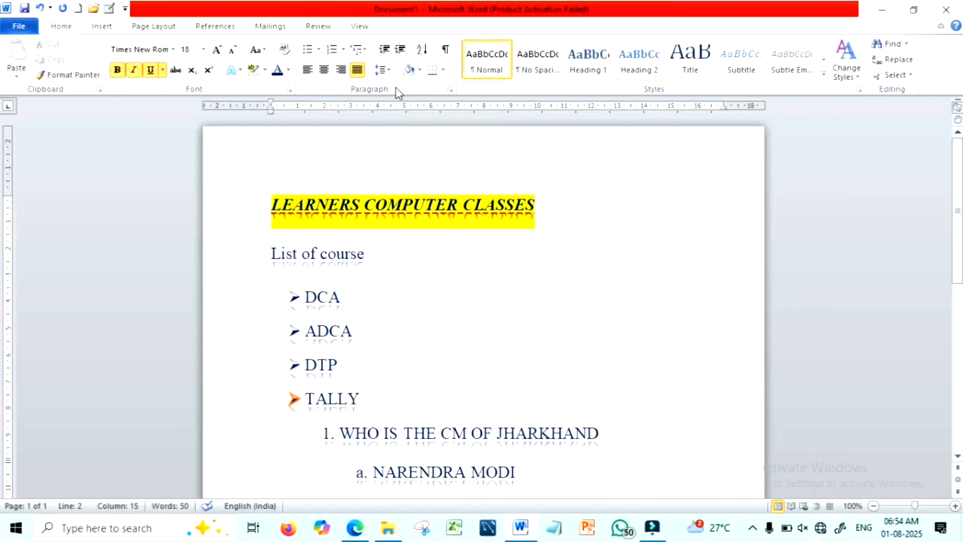
pyautogui.click(400, 49)
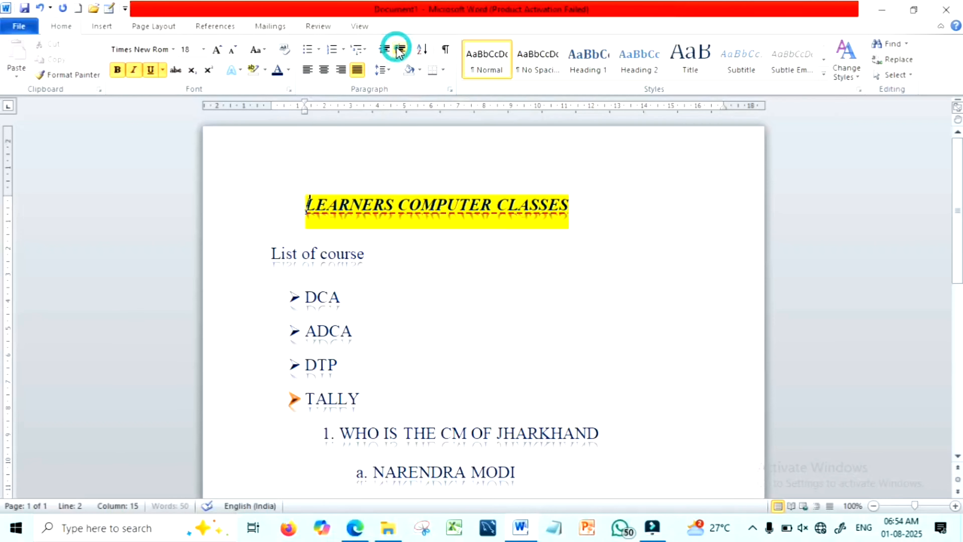
pyautogui.click(400, 50)
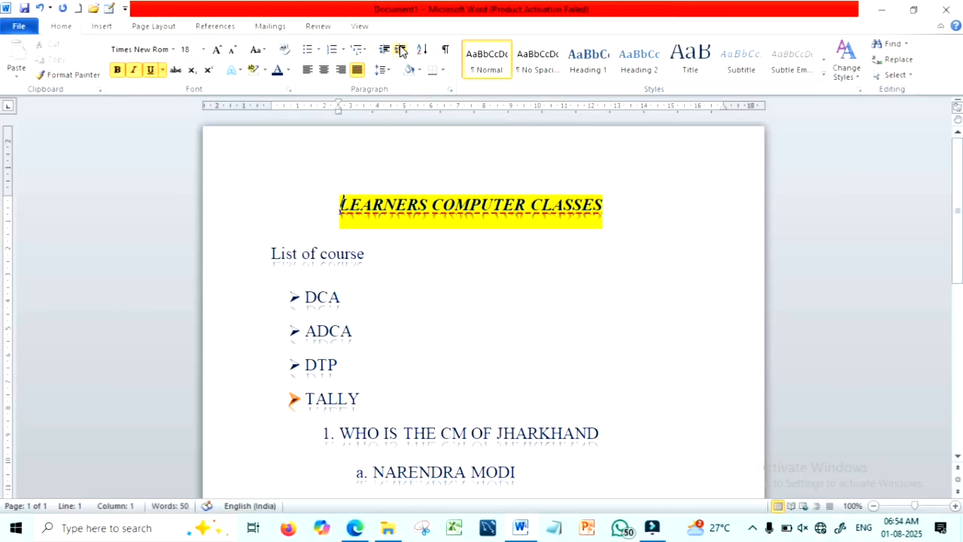
pyautogui.click(384, 50)
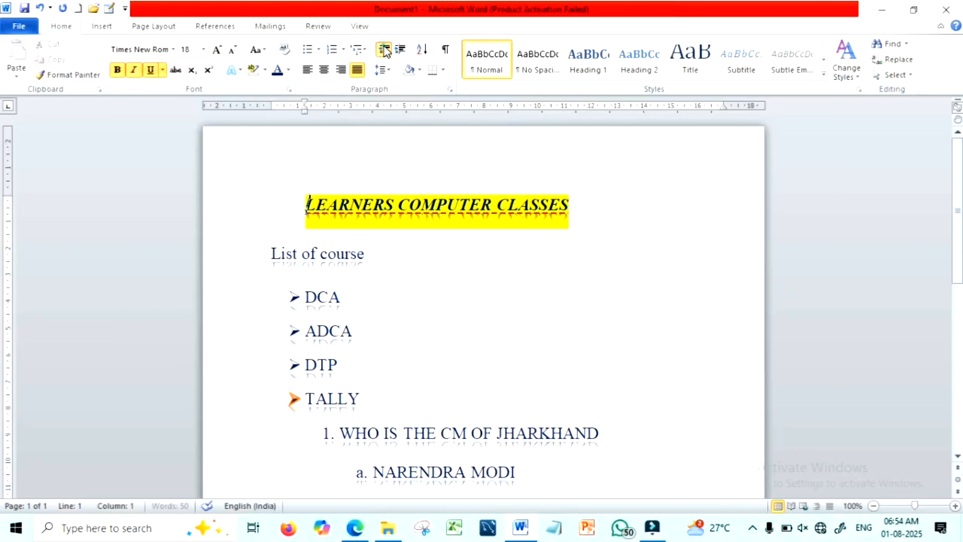
pyautogui.click(384, 49)
pyautogui.click(400, 50)
pyautogui.click(401, 50)
pyautogui.click(384, 50)
pyautogui.click(384, 50)
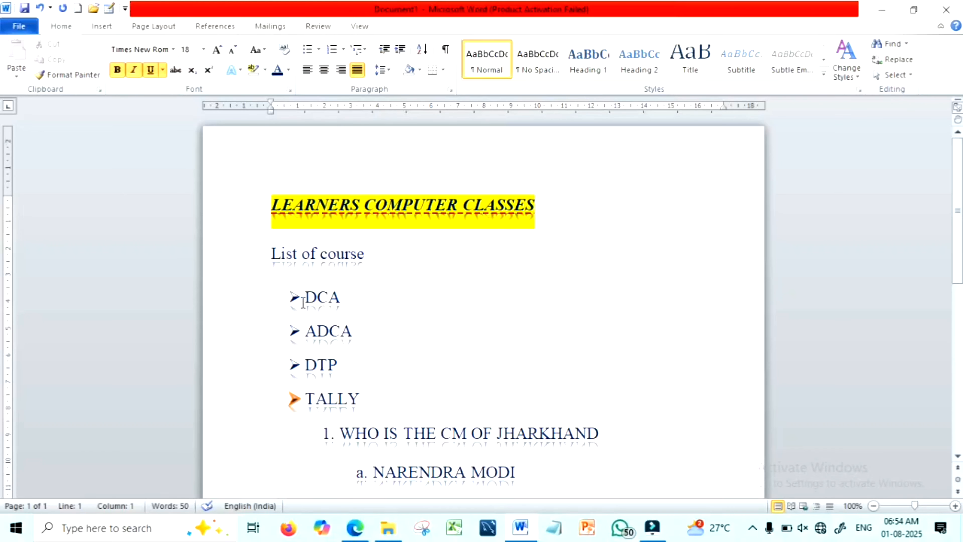
# Sort the four bulleted courses DCA, ADCA, DTP and TALLY as text paragraphs in ascending order.
pyautogui.moveTo(304, 302); pyautogui.dragTo(371, 400)
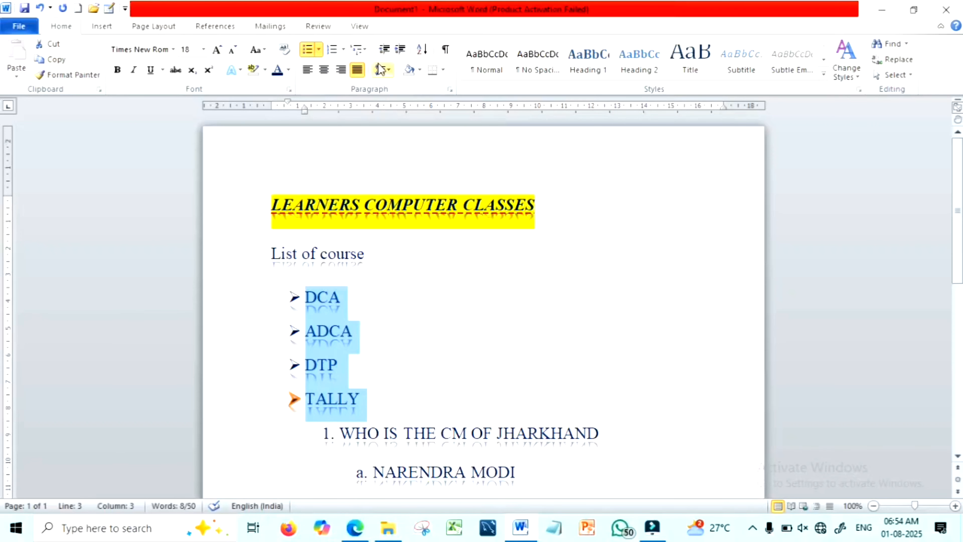
pyautogui.click(421, 51)
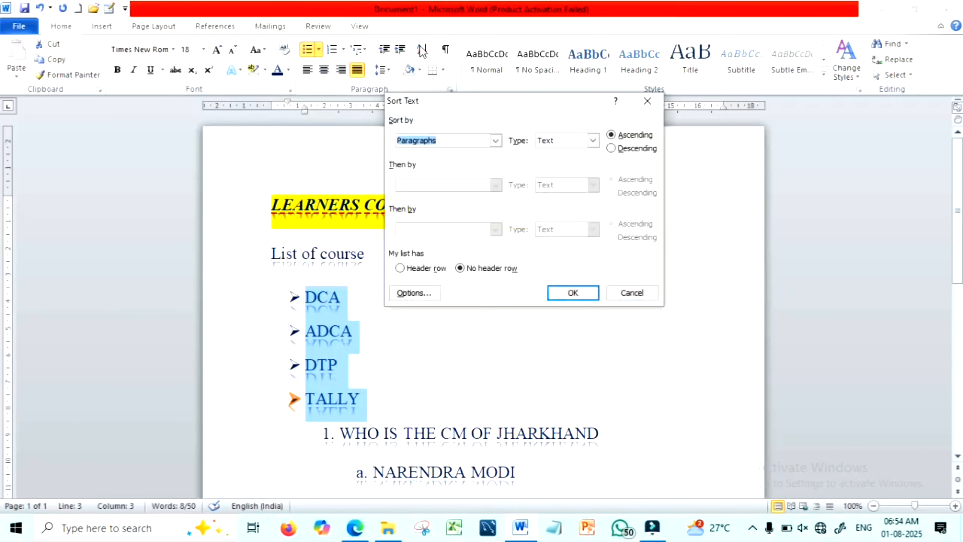
pyautogui.moveTo(490, 100); pyautogui.dragTo(644, 89)
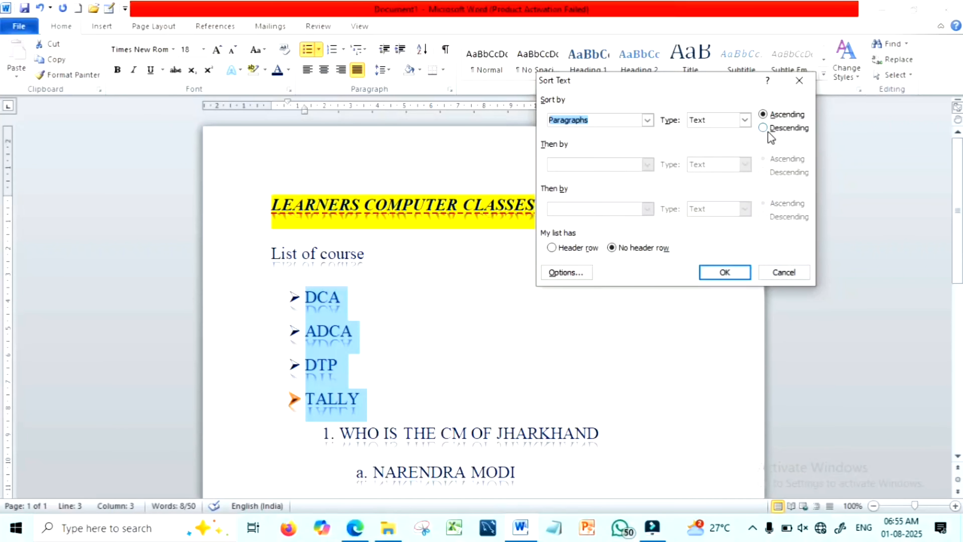
pyautogui.click(763, 115)
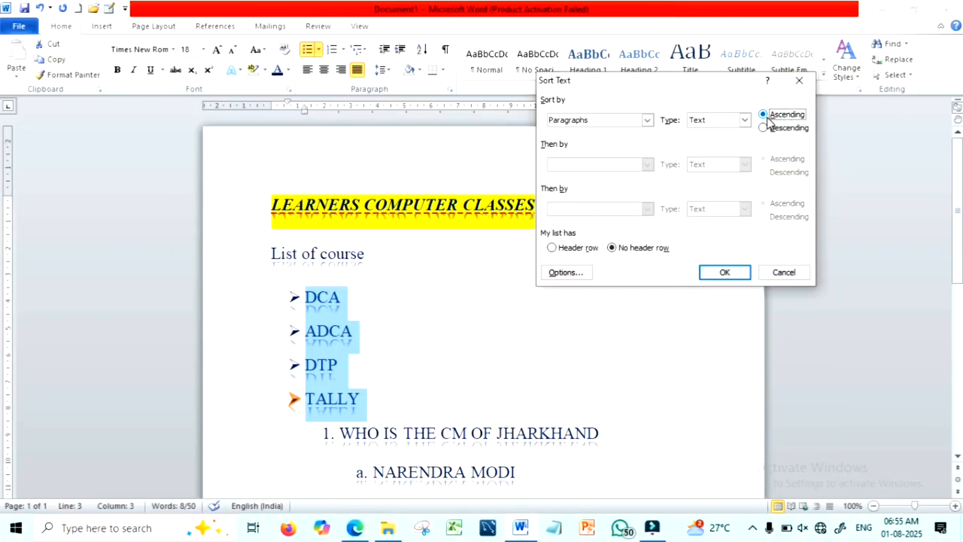
pyautogui.click(725, 273)
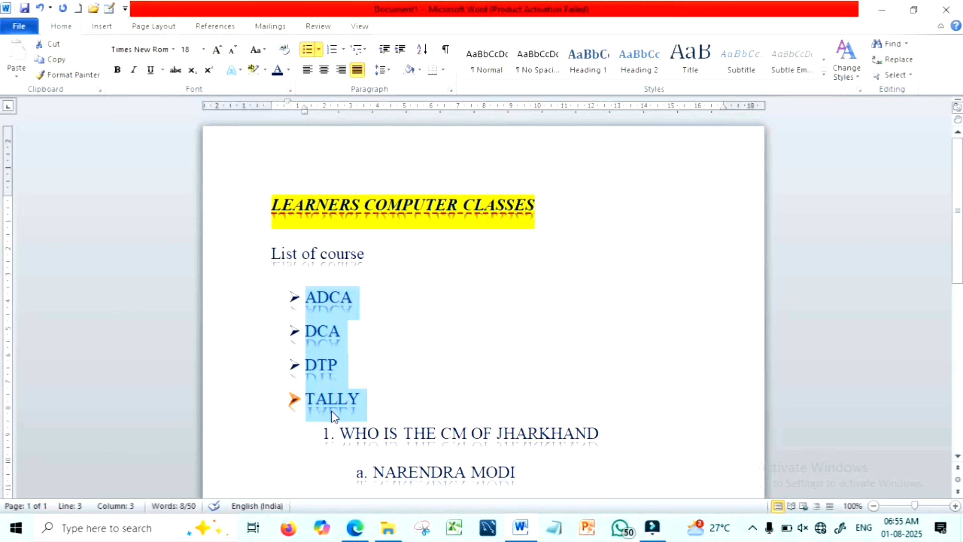
# Sort the four bulleted courses by paragraph text in descending order.
pyautogui.click(422, 50)
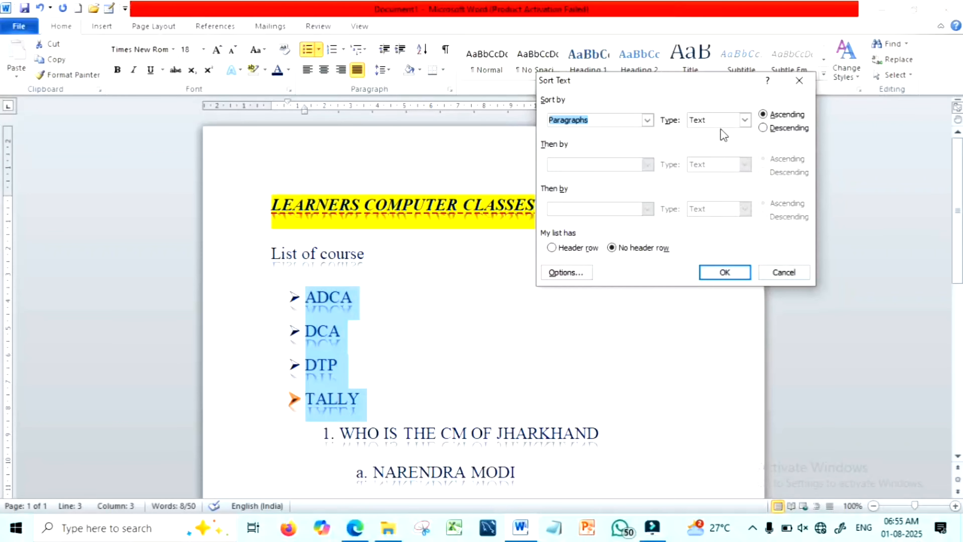
pyautogui.click(764, 128)
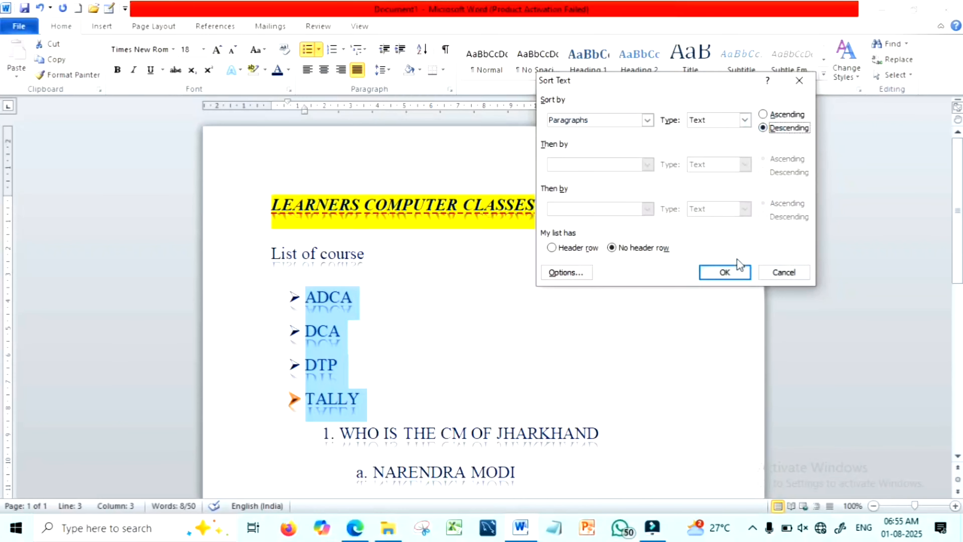
pyautogui.click(733, 272)
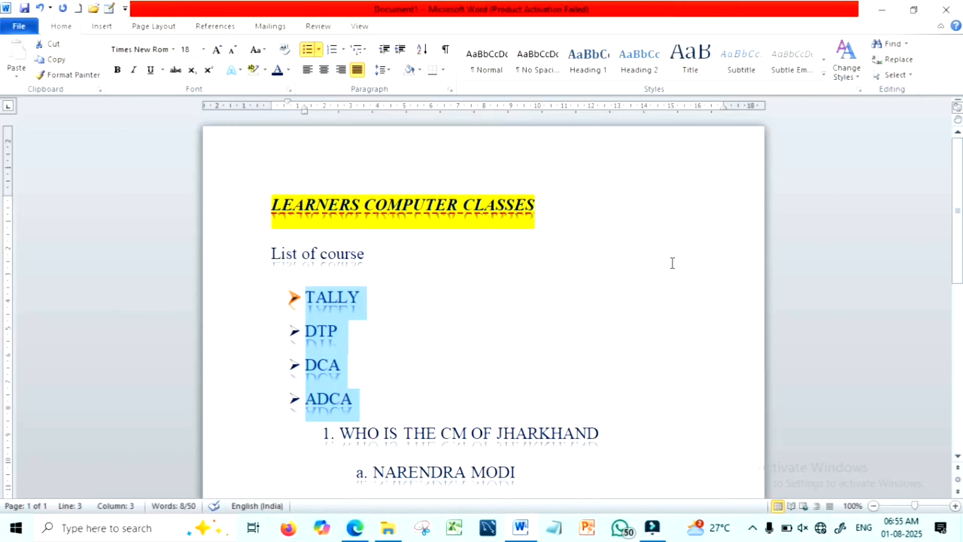
# Try All Borders on the four bulleted courses and undo the borders.
pyautogui.click(443, 69)
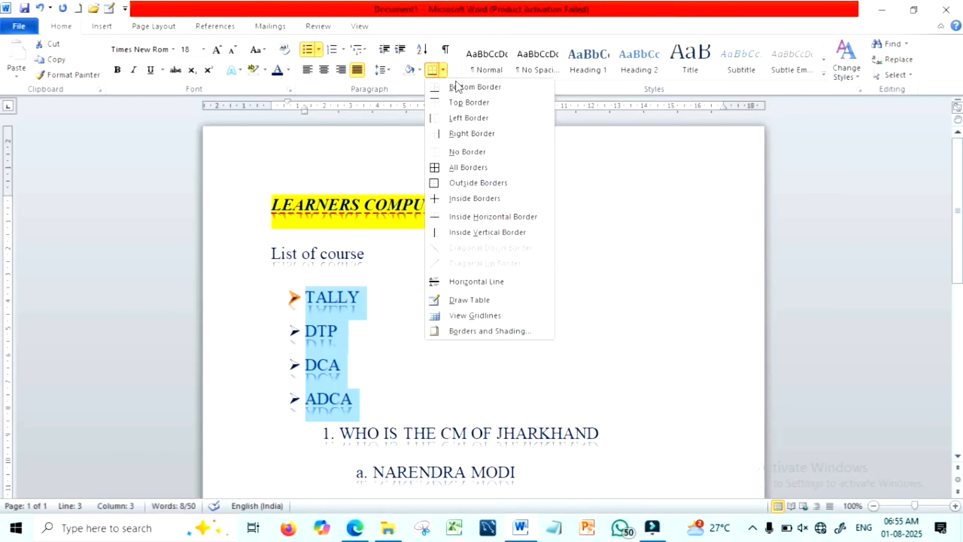
pyautogui.click(465, 171)
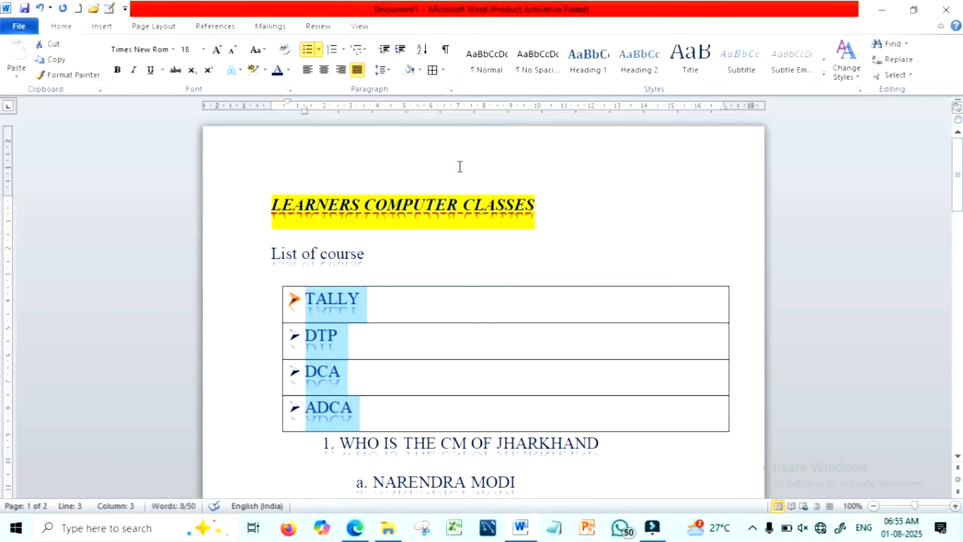
pyautogui.click(541, 211)
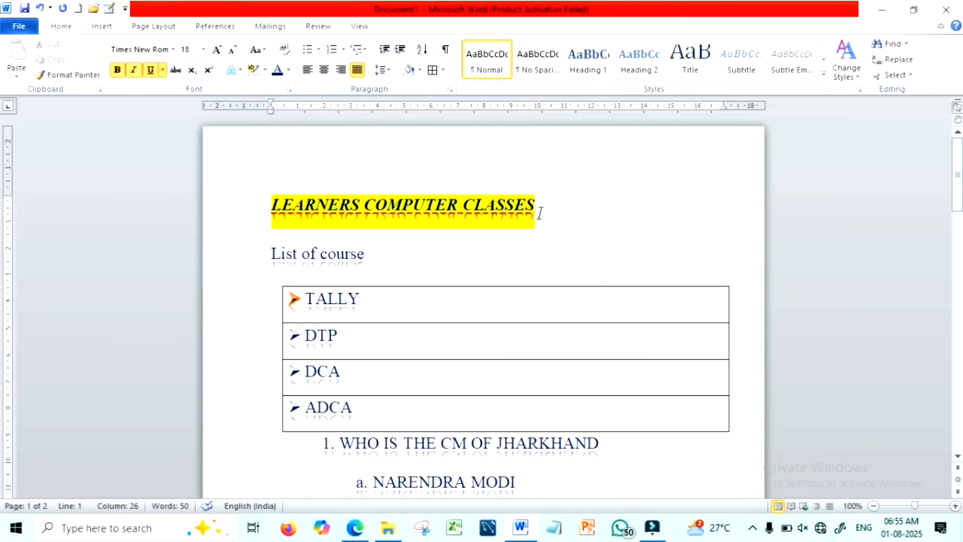
pyautogui.hotkey('ctrl', 'z')
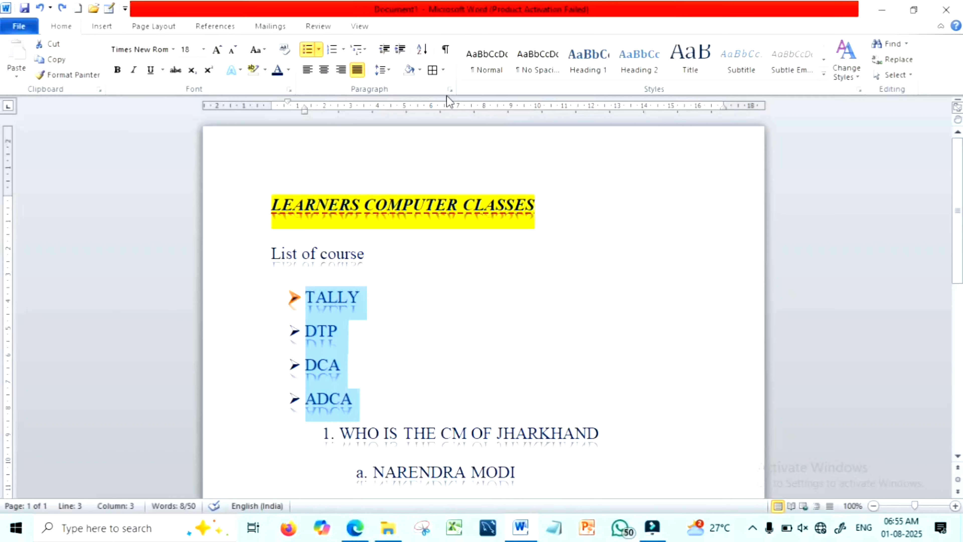
# Apply Outside Borders to the four bulleted courses and replace them with All Borders.
pyautogui.click(443, 70)
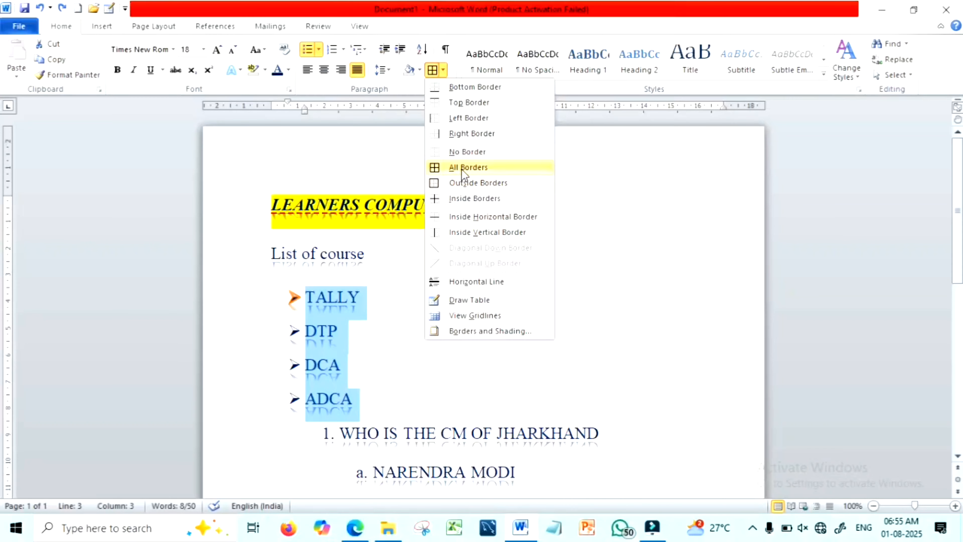
pyautogui.click(479, 184)
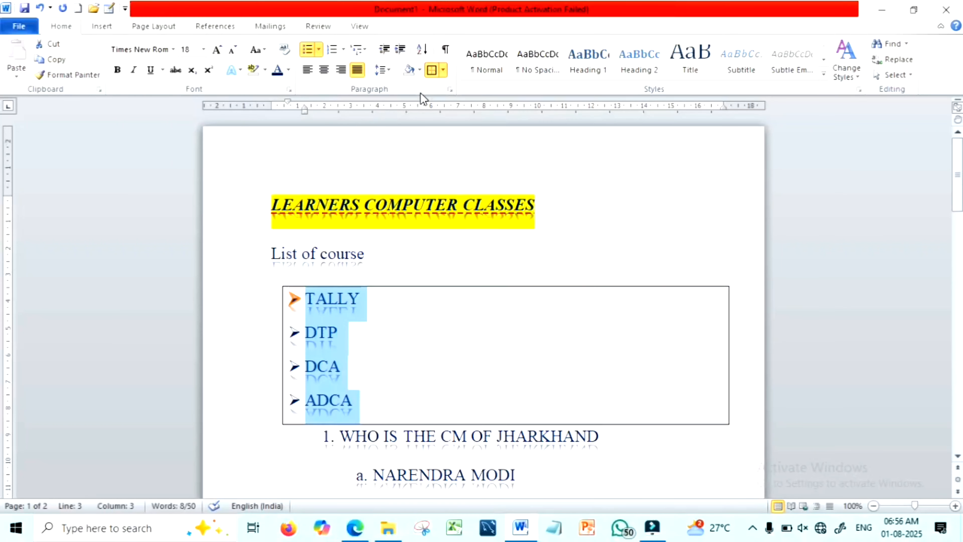
pyautogui.click(443, 69)
pyautogui.click(468, 165)
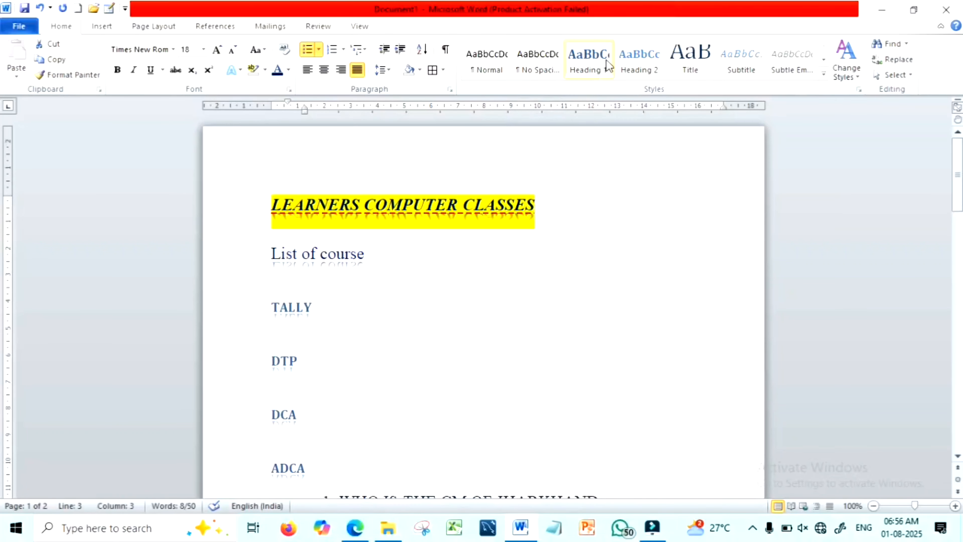
pyautogui.click(824, 74)
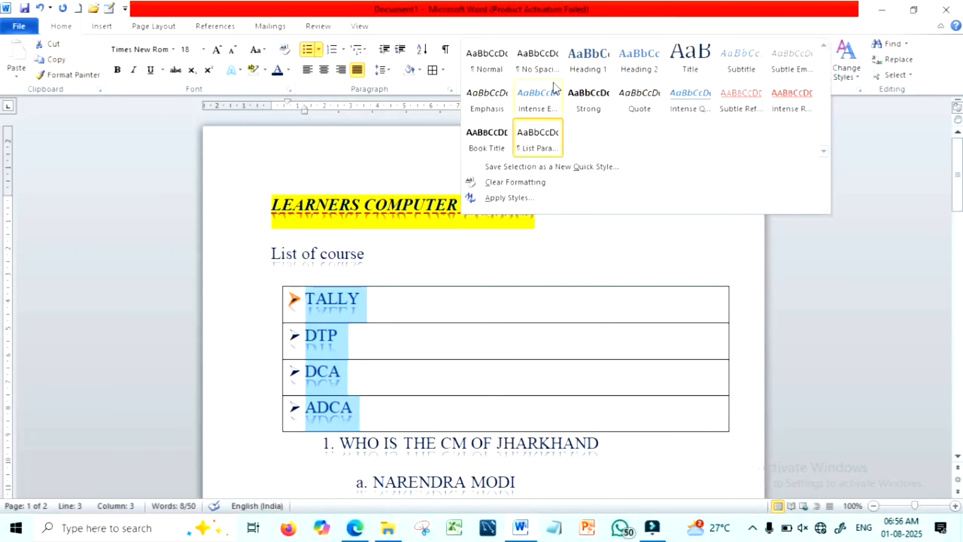
pyautogui.click(891, 288)
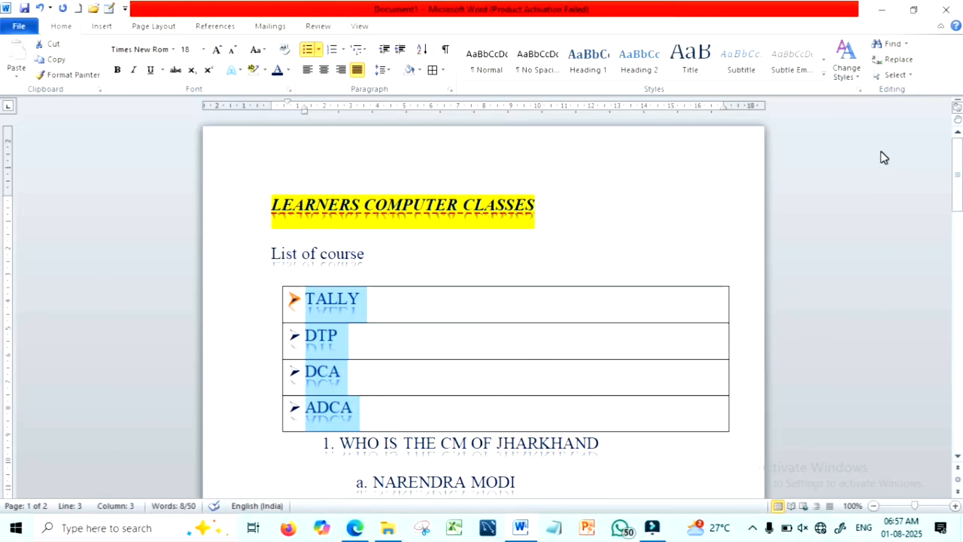
# Search the document for "ADCA" and close the search results.
pyautogui.click(888, 44)
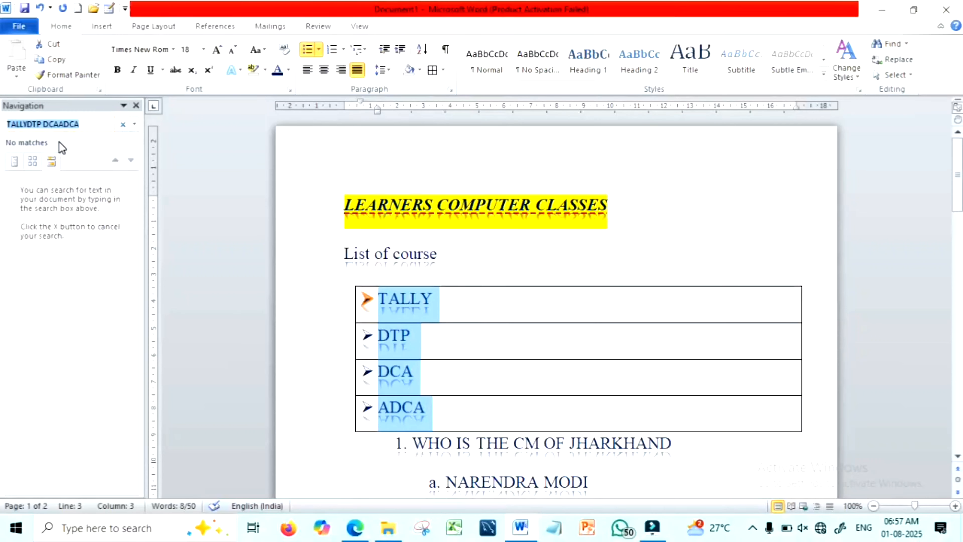
pyautogui.write('ADCA')
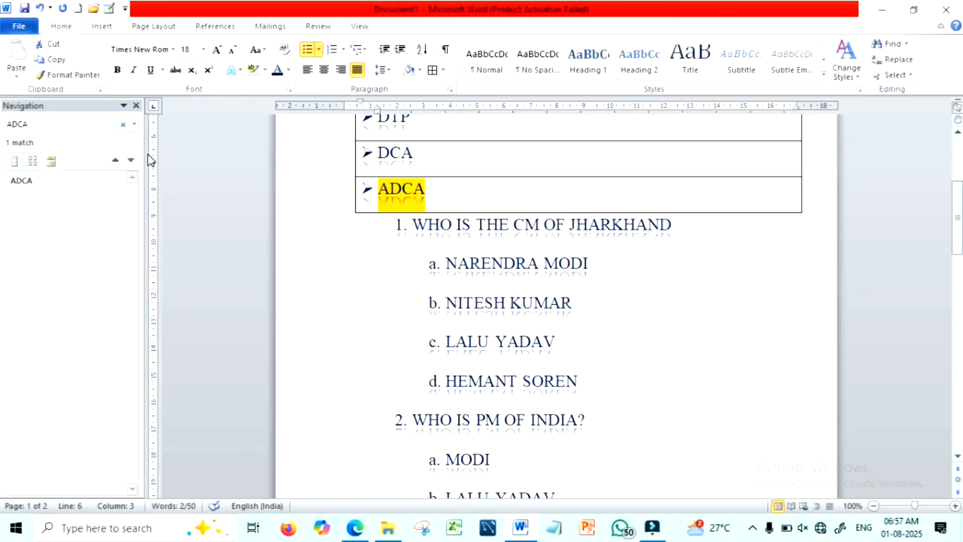
pyautogui.click(136, 106)
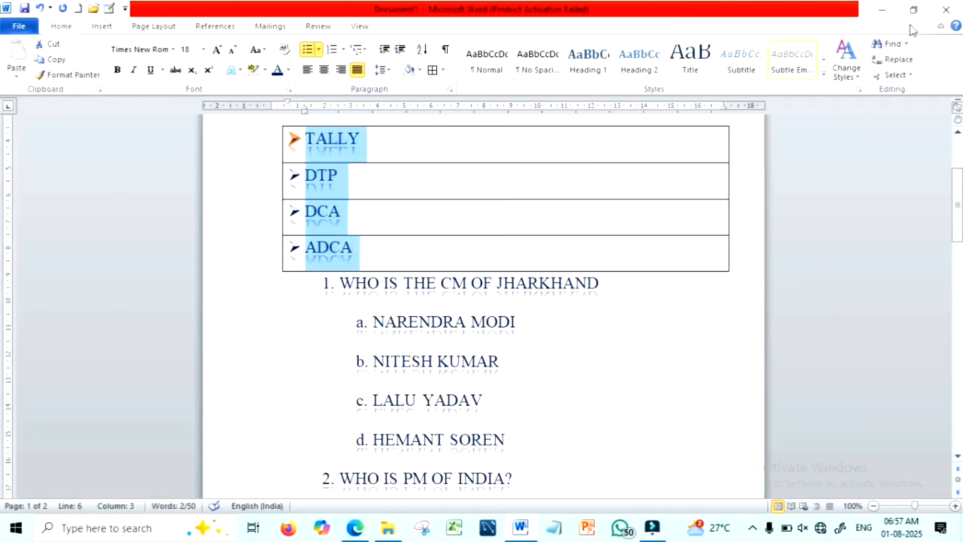
# Replace all occurrences of ADCA with PHOTOSHOP in the selected course list only, without searching the rest of the document.
pyautogui.click(899, 59)
pyautogui.moveTo(584, 186); pyautogui.dragTo(752, 193)
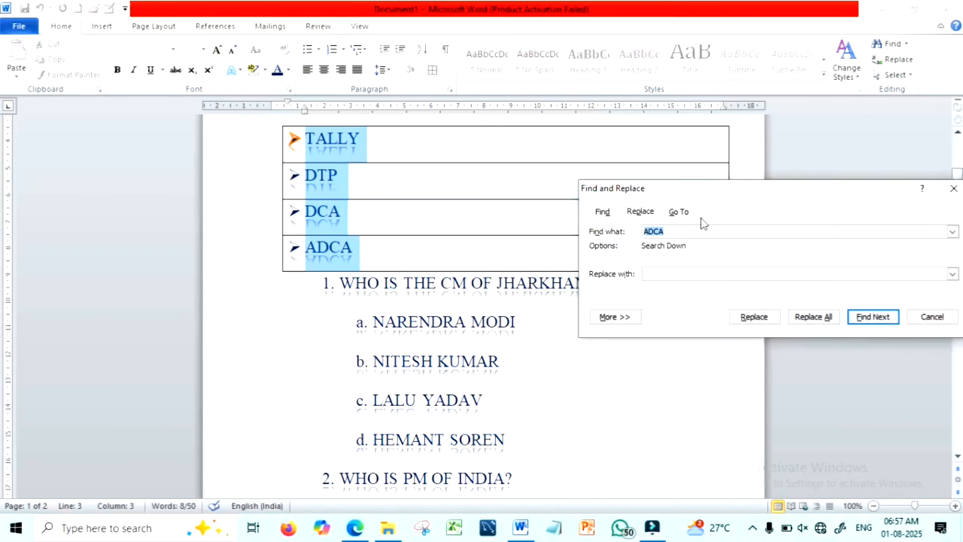
pyautogui.click(673, 231)
pyautogui.click(670, 272)
pyautogui.write('PHOTOSHOP')
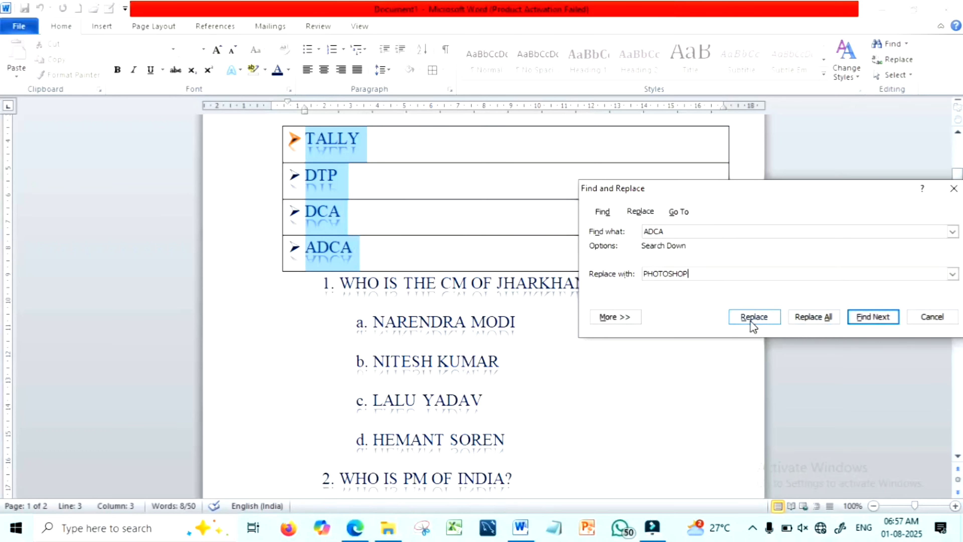
pyautogui.click(810, 317)
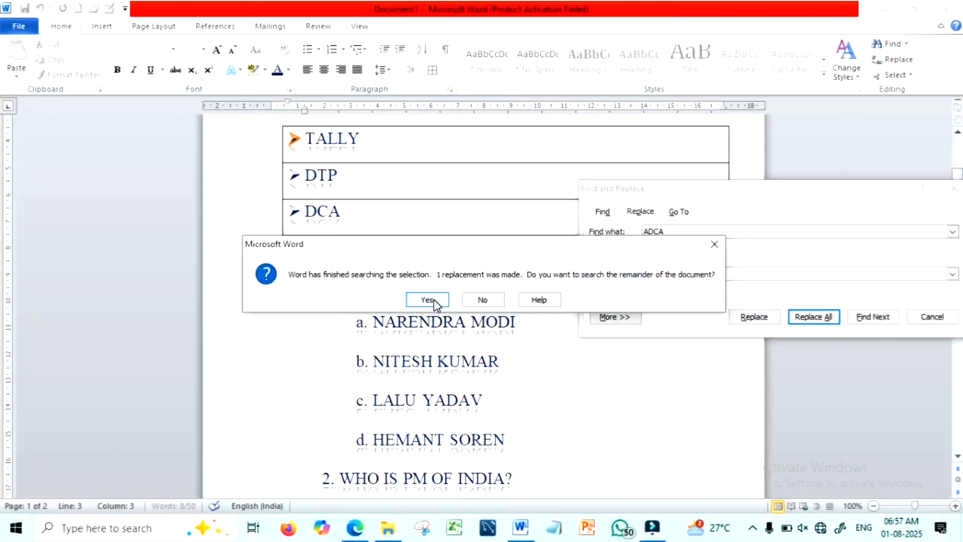
pyautogui.click(478, 301)
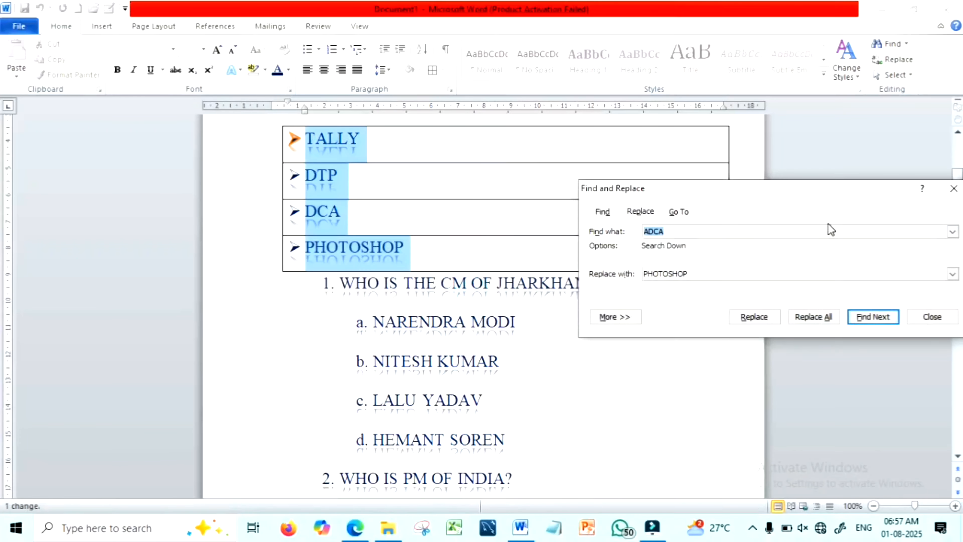
# Close Find and Replace, select the whole document with Select All, and clear the selection.
pyautogui.click(954, 189)
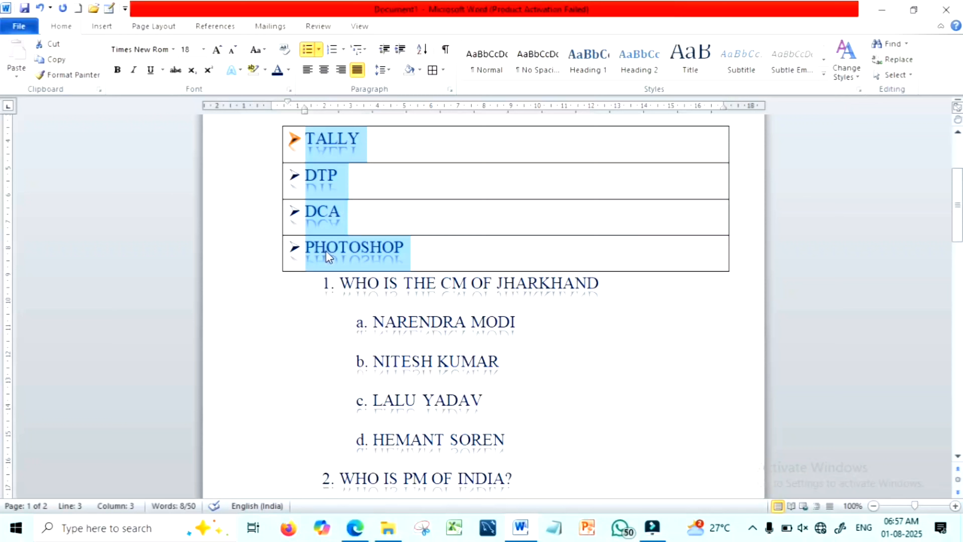
pyautogui.click(410, 265)
pyautogui.scroll(5, 895, 171)
pyautogui.click(893, 74)
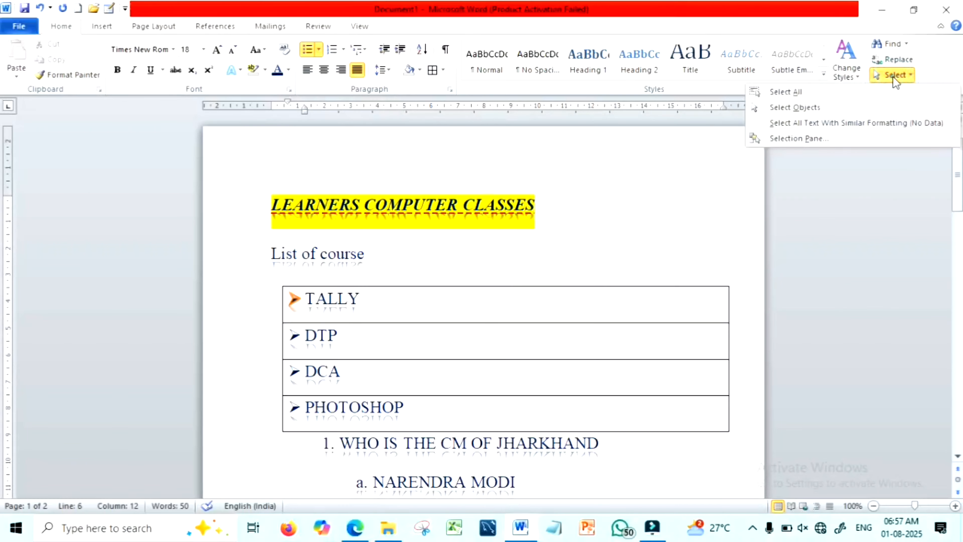
pyautogui.click(819, 94)
pyautogui.moveTo(949, 179); pyautogui.dragTo(954, 176)
pyautogui.click(467, 207)
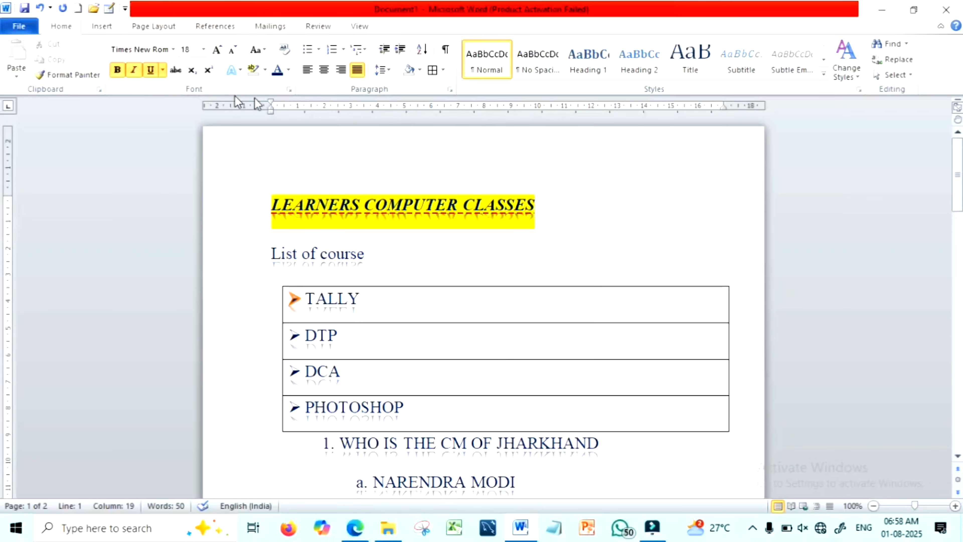
# Copy the question "WHO IS PM OF INDIA?" with its four options onto the empty second page, keeping only one pasted copy.
pyautogui.moveTo(957, 169); pyautogui.dragTo(961, 267)
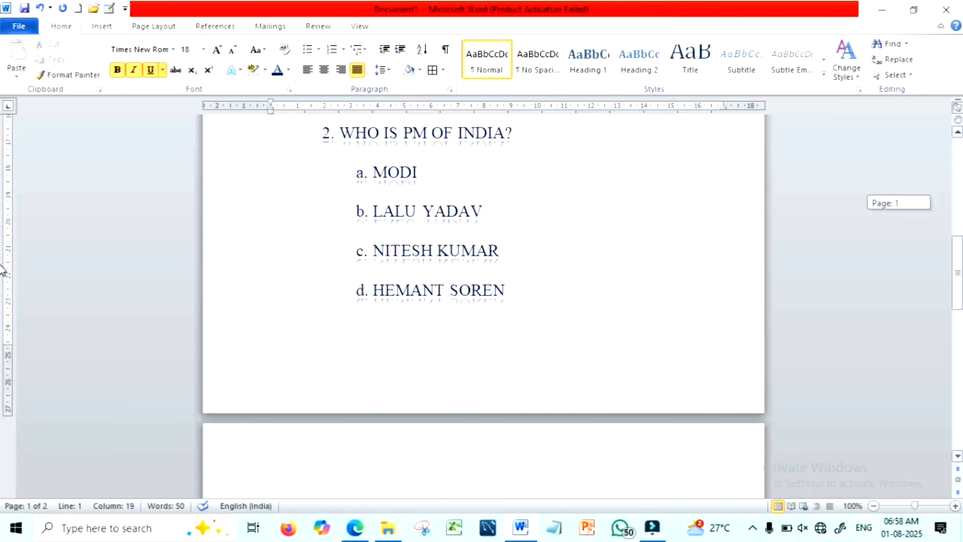
pyautogui.moveTo(339, 134); pyautogui.dragTo(537, 308)
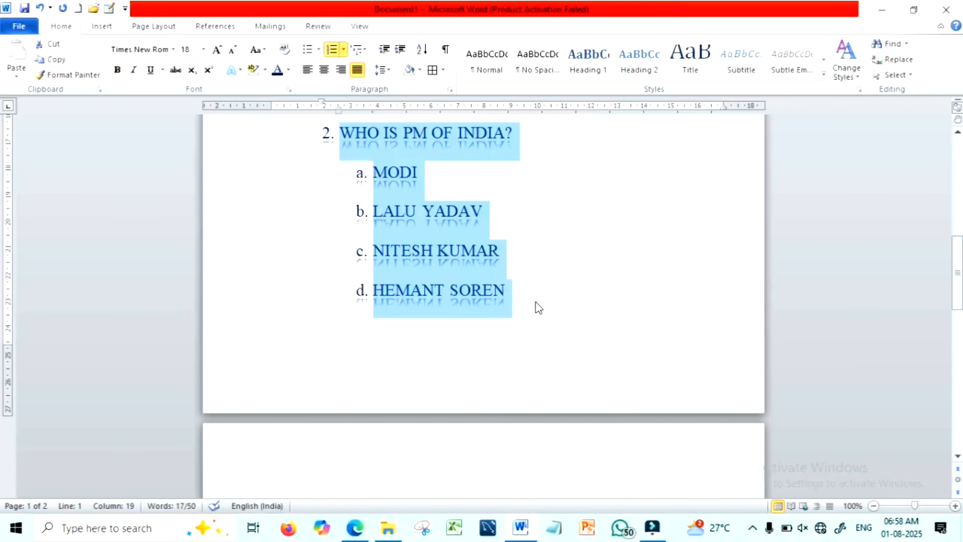
pyautogui.click(51, 59)
pyautogui.moveTo(958, 266); pyautogui.dragTo(958, 319)
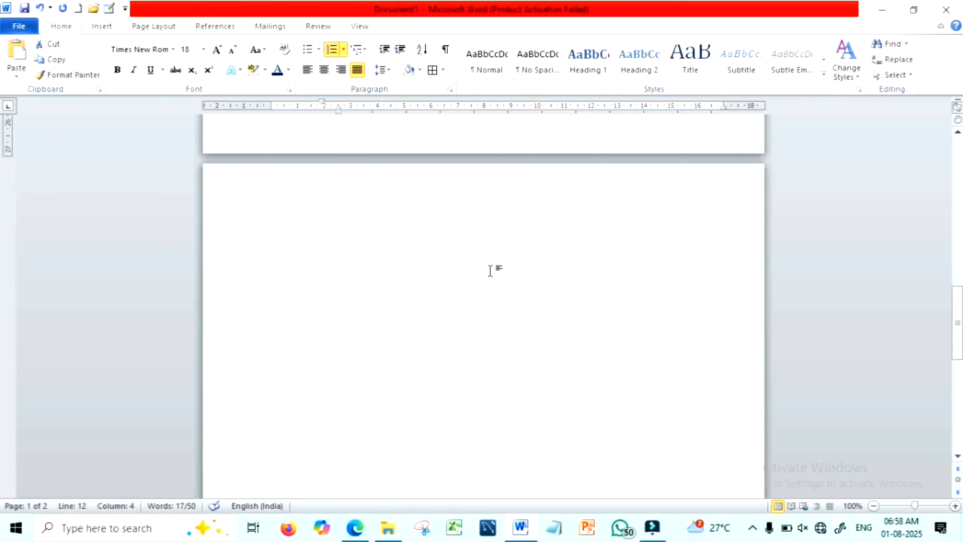
pyautogui.click(491, 271)
pyautogui.hotkey('ctrl', 'v')
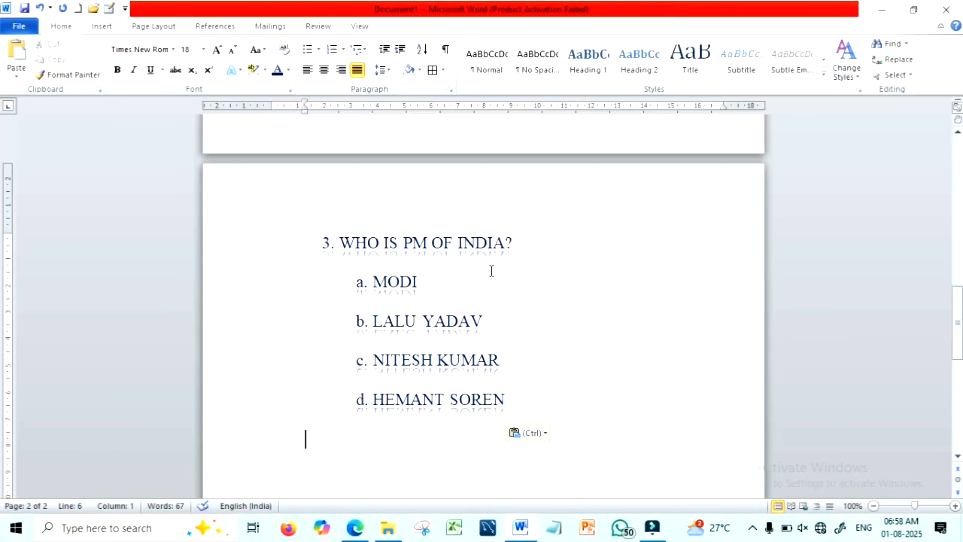
pyautogui.hotkey('ctrl', 'v')
pyautogui.hotkey('ctrl', 'z')
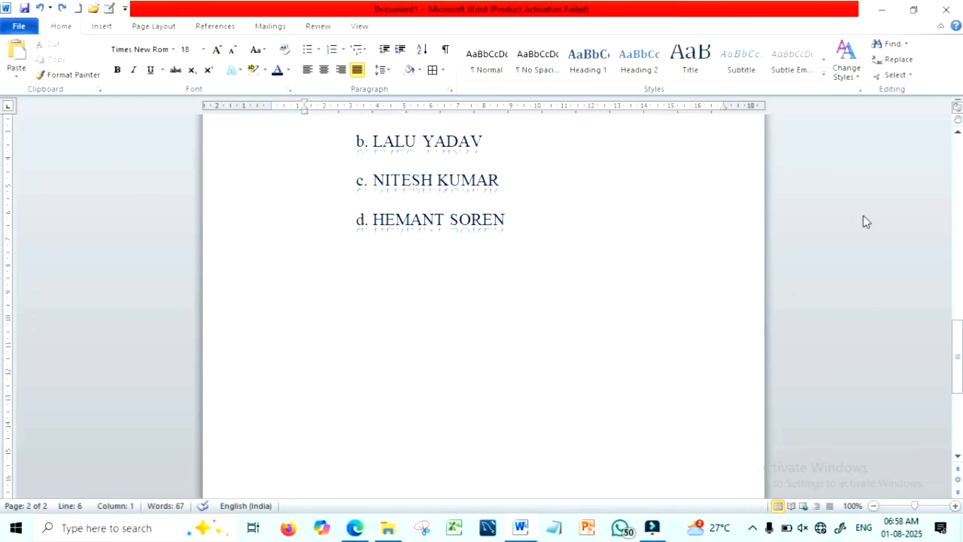
# Cut the pasted question and its options, add a page break after question 2, and paste them on the new page.
pyautogui.scroll(6, 455, 357)
pyautogui.moveTo(340, 328); pyautogui.dragTo(523, 505)
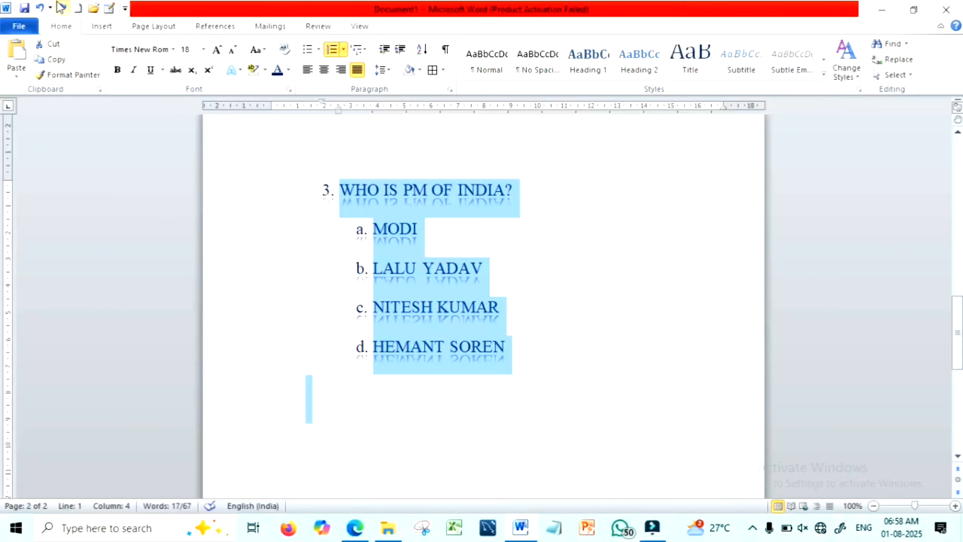
pyautogui.click(52, 43)
pyautogui.scroll(-2, 953, 217)
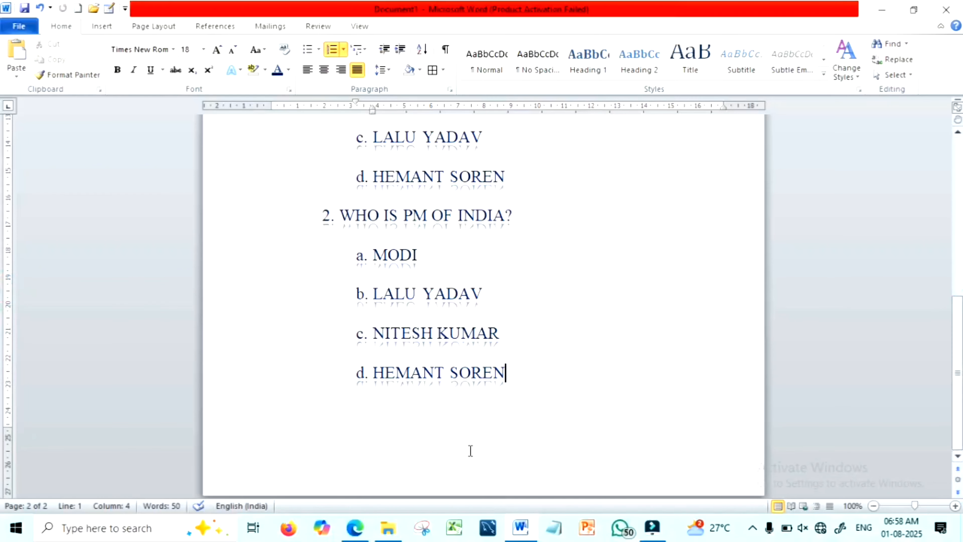
pyautogui.hotkey('ctrl', 'Return')
pyautogui.press('BackSpace')
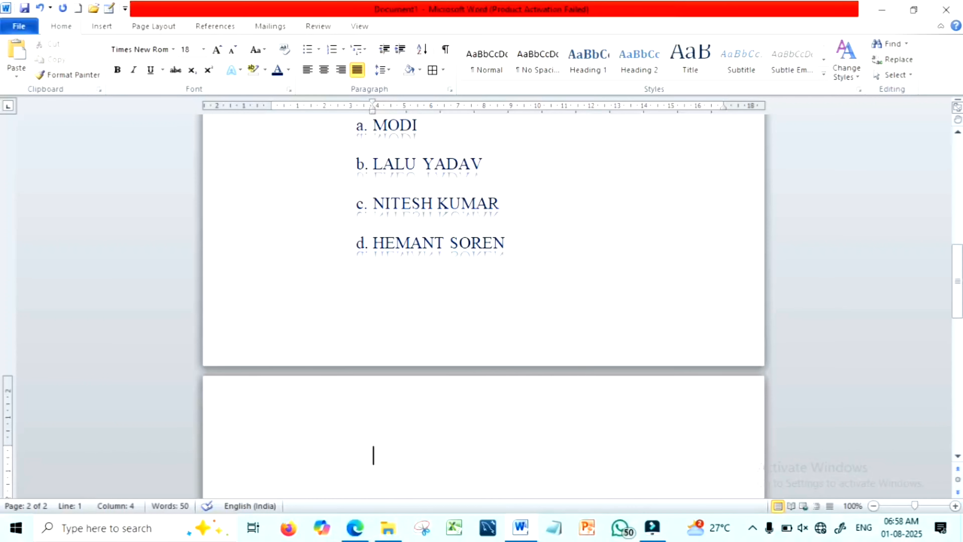
pyautogui.hotkey('ctrl', 'v')
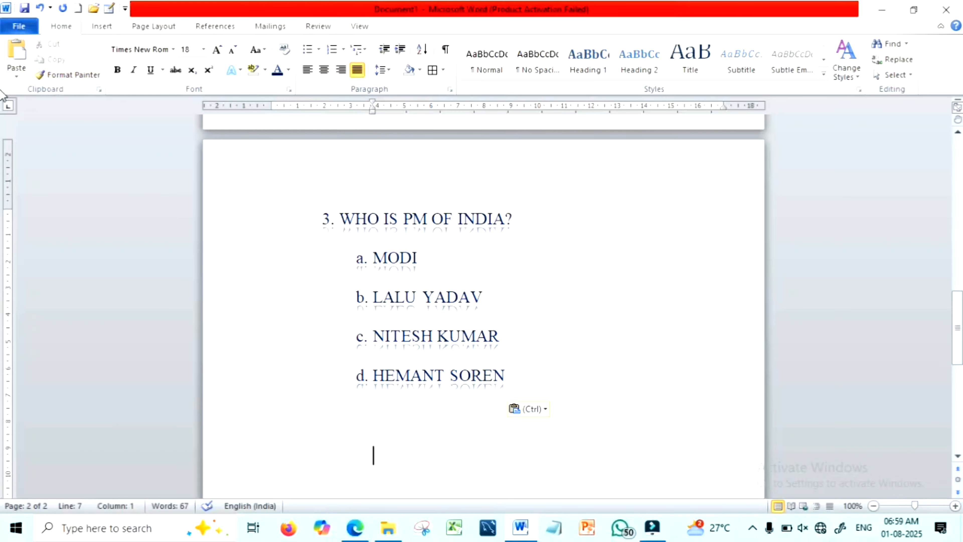
# Try Format Painter from the LEARNERS COMPUTER CLASSES heading onto "List of course" and the four courses, and undo the formatting.
pyautogui.scroll(15, 13, 133)
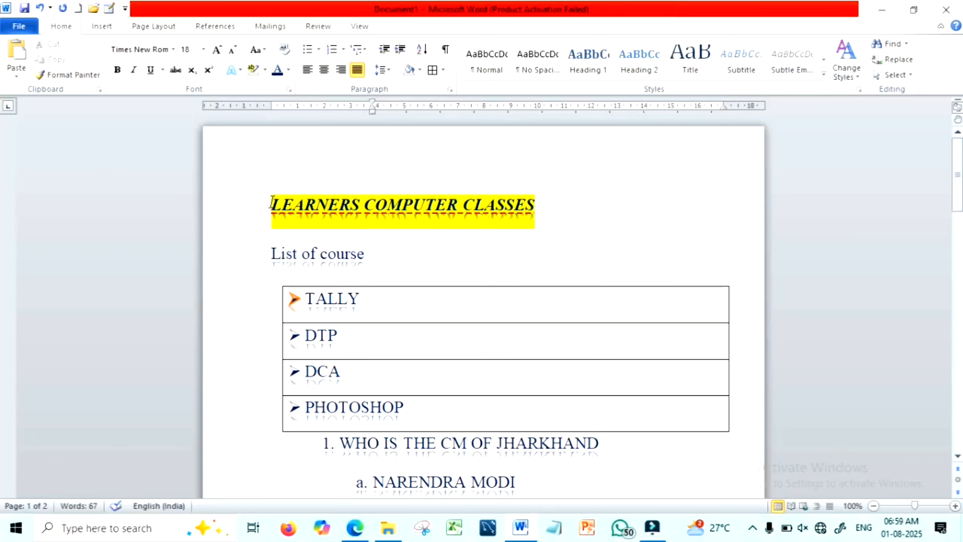
pyautogui.moveTo(271, 203); pyautogui.dragTo(574, 203)
pyautogui.click(62, 74)
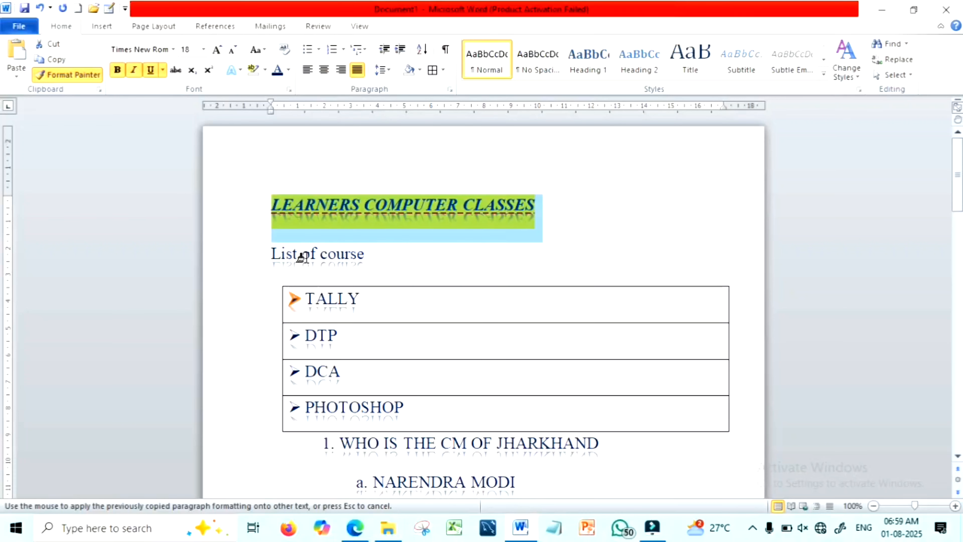
pyautogui.moveTo(275, 253)
pyautogui.mouseDown()
pyautogui.moveTo(403, 406)
pyautogui.moveTo(444, 428)
pyautogui.mouseUp()
pyautogui.moveTo(957, 173); pyautogui.dragTo(957, 184)
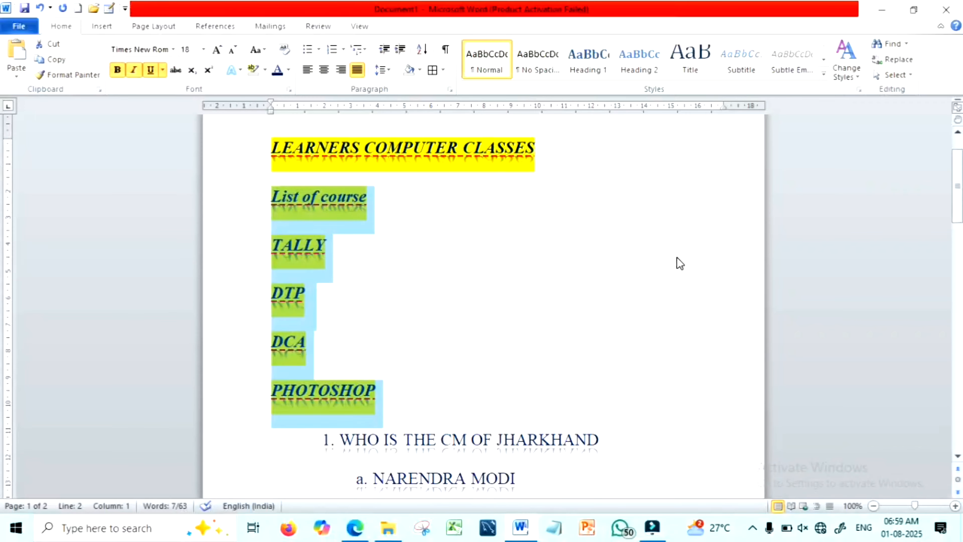
pyautogui.click(677, 257)
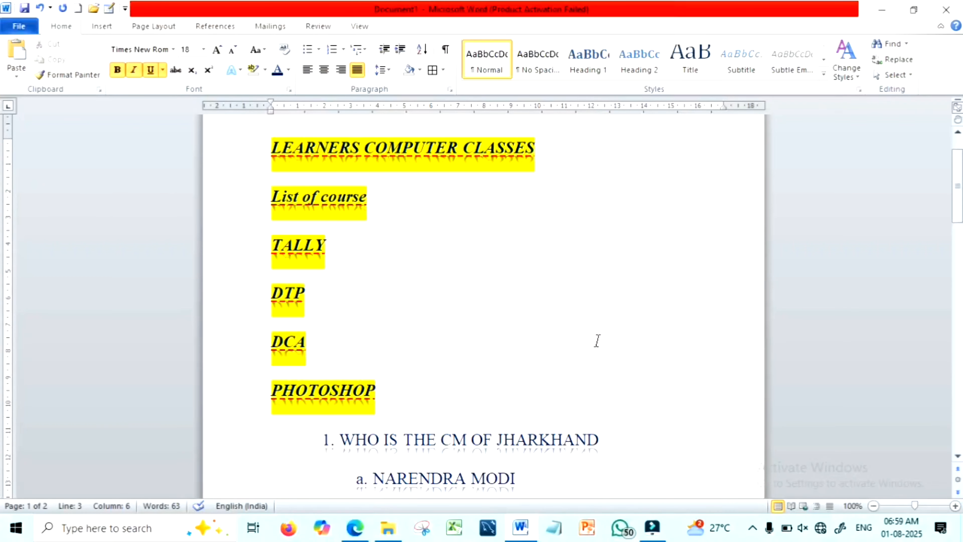
pyautogui.hotkey('ctrl', 'z')
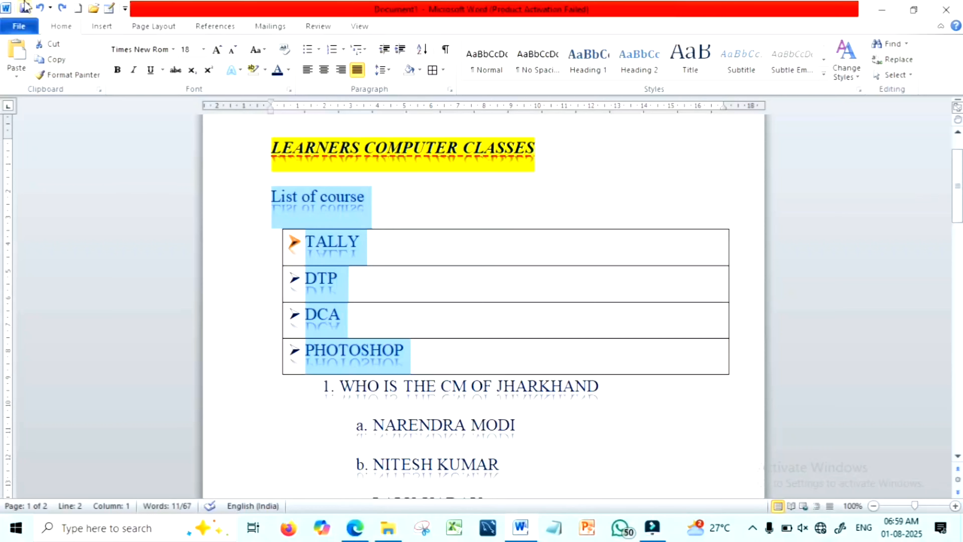